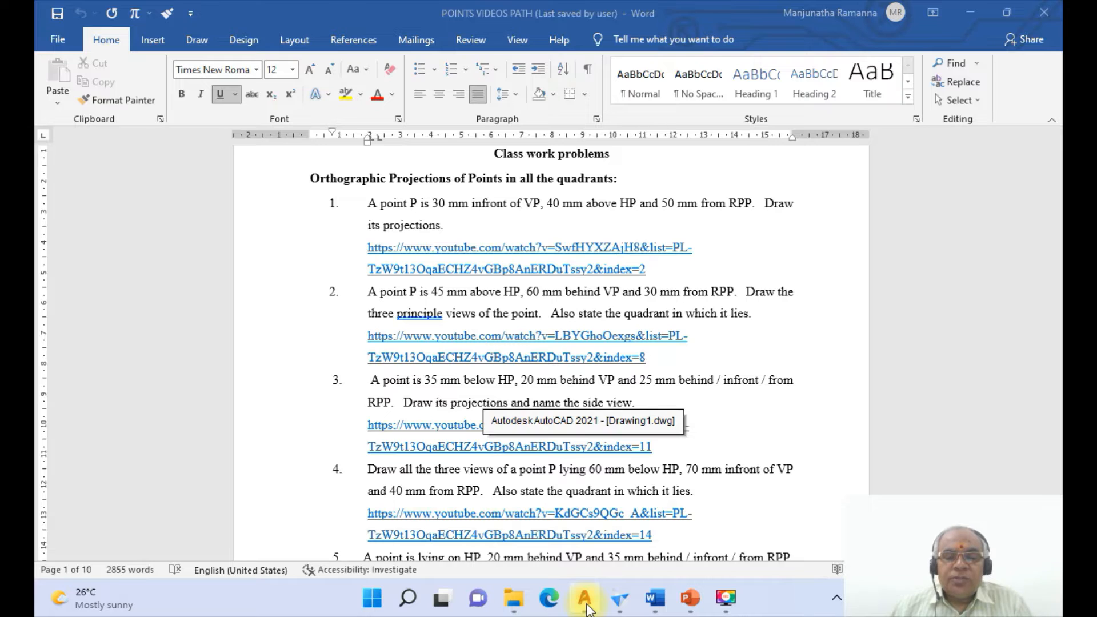
Step: Switch to the open AutoCAD drawing and turn off its grid display
click(587, 607)
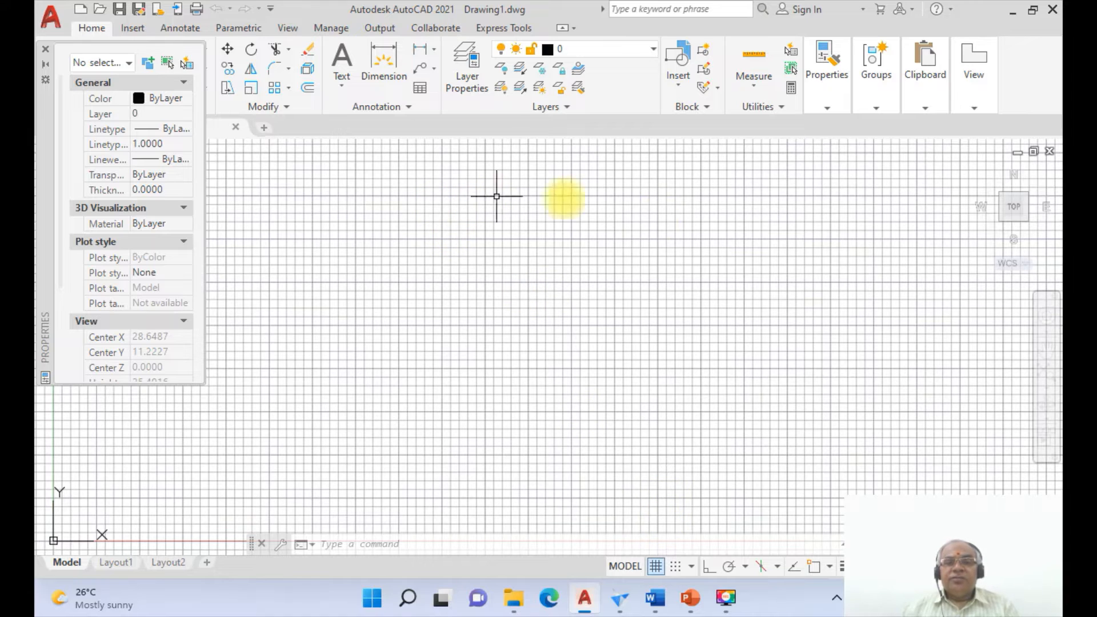
click(656, 566)
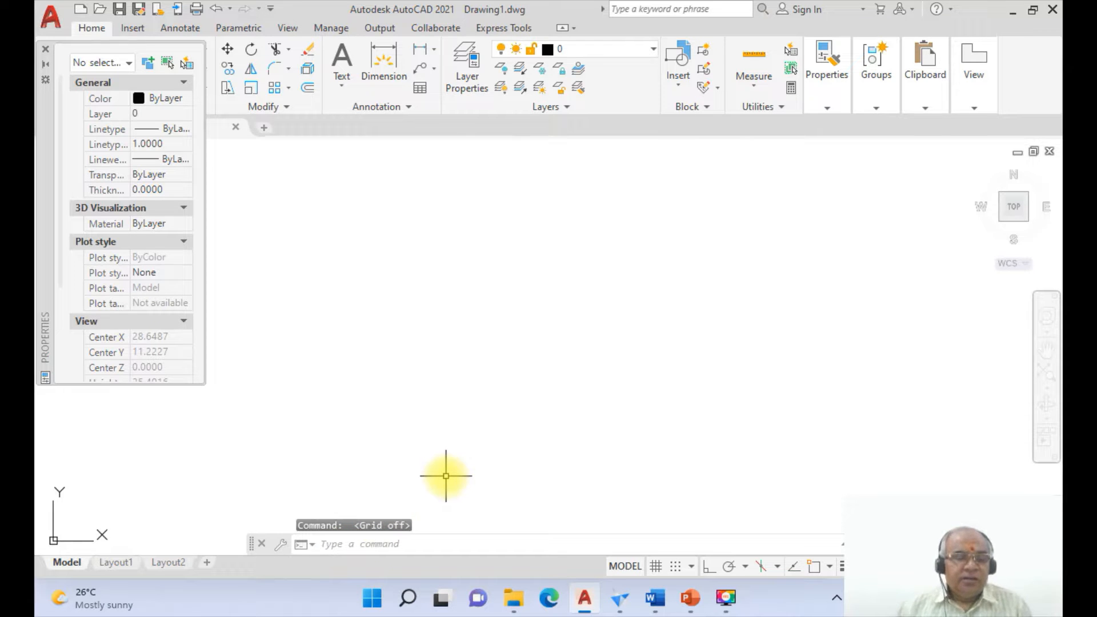
Step: Set the model space limits with the lower left corner at 0,0 and the upper right corner at 500,500
text(LI)
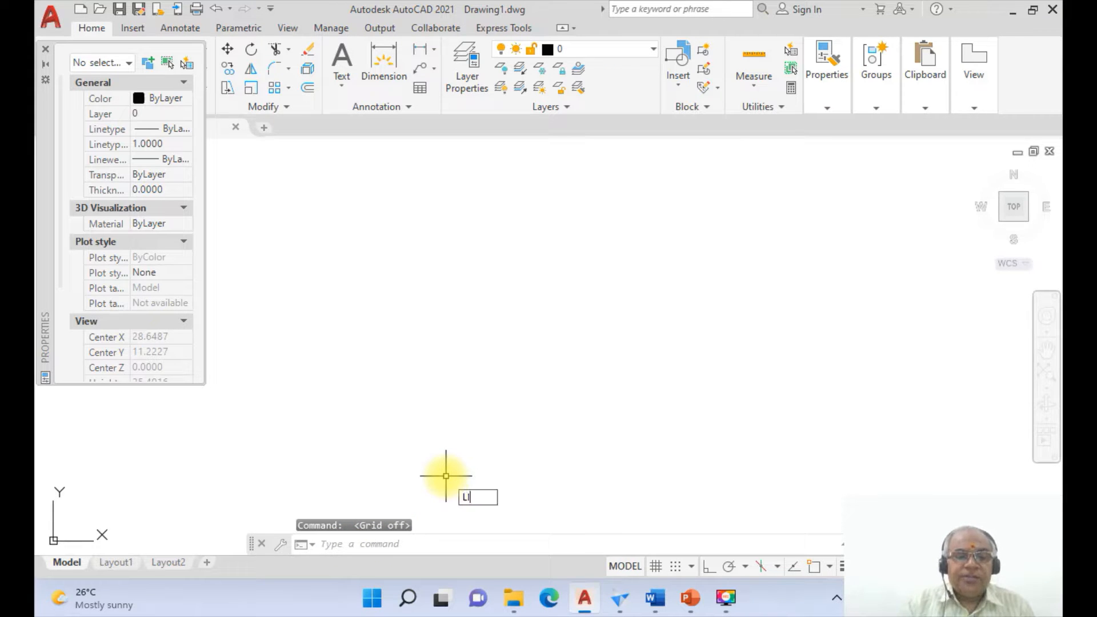
text(I)
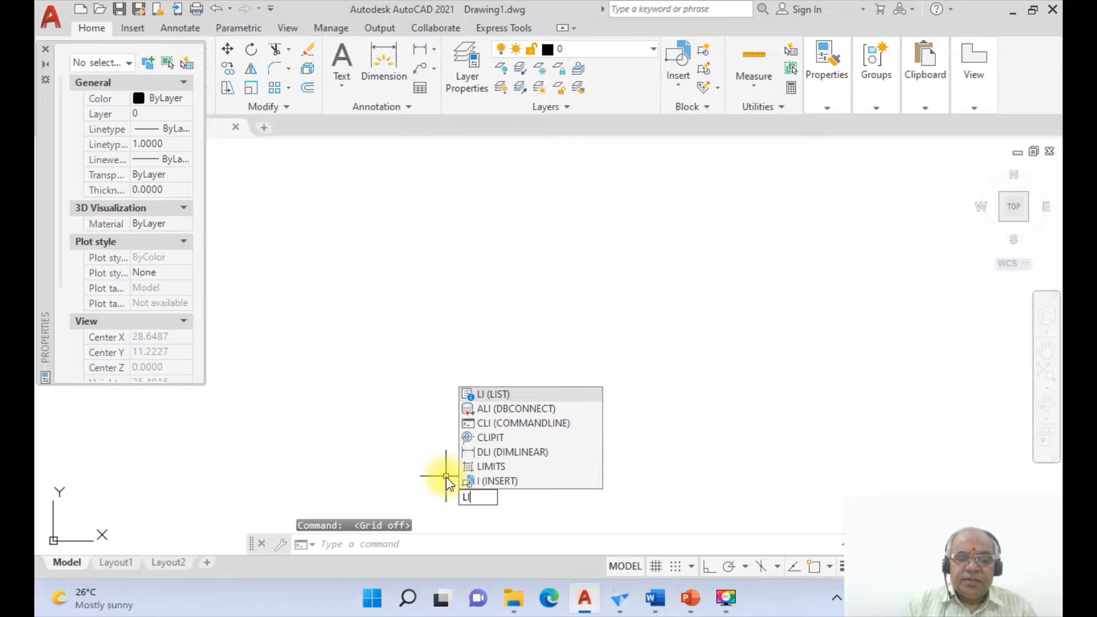
text(MITS)
key(Return)
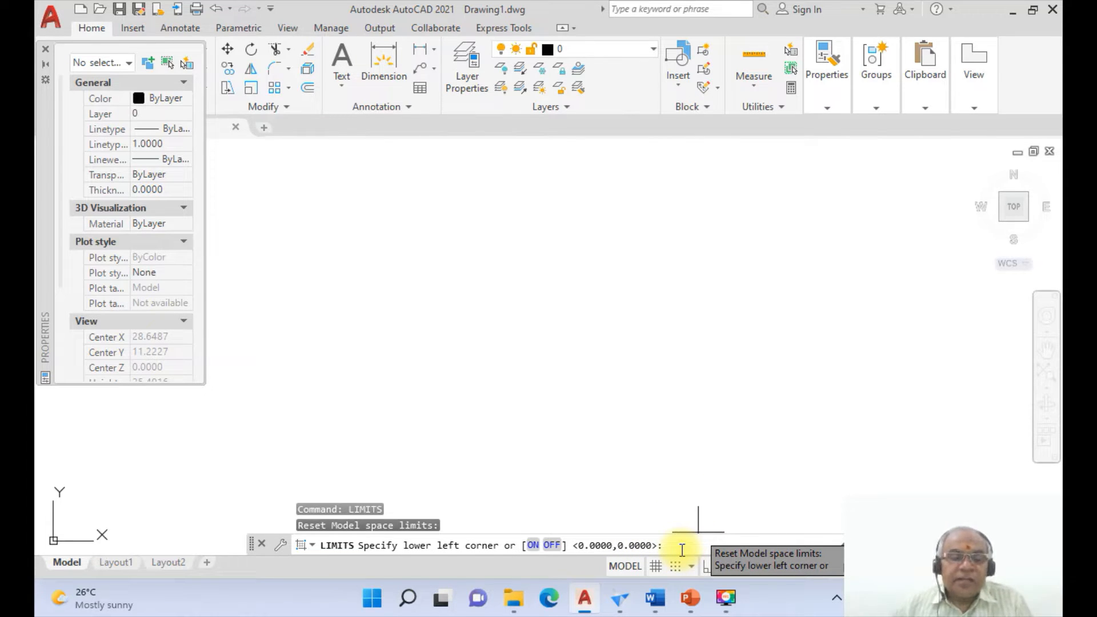
key(Return)
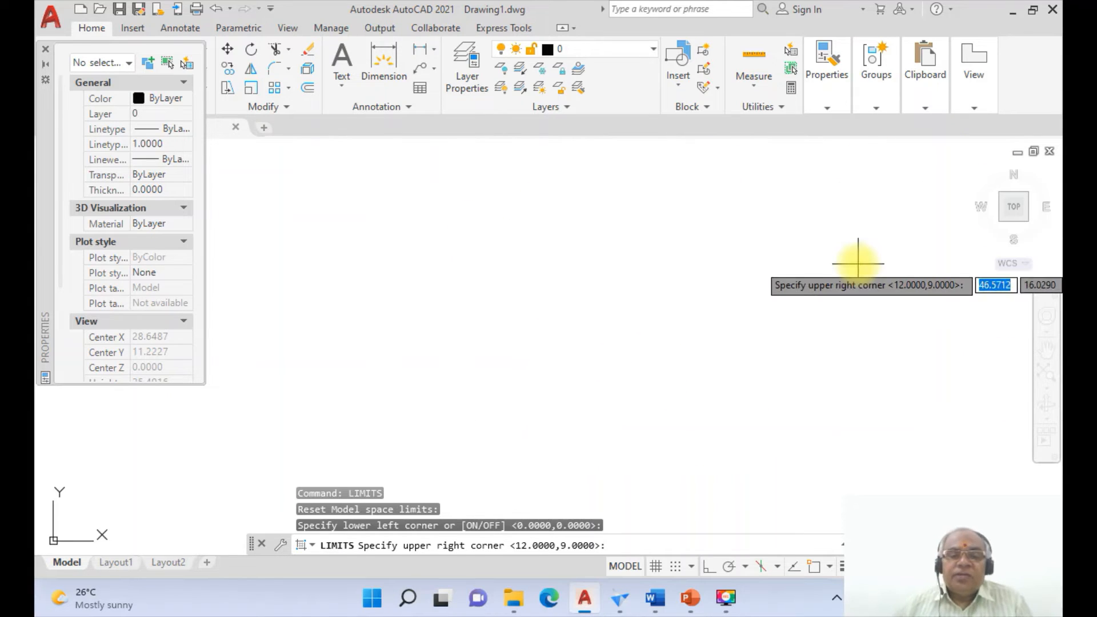
text(500)
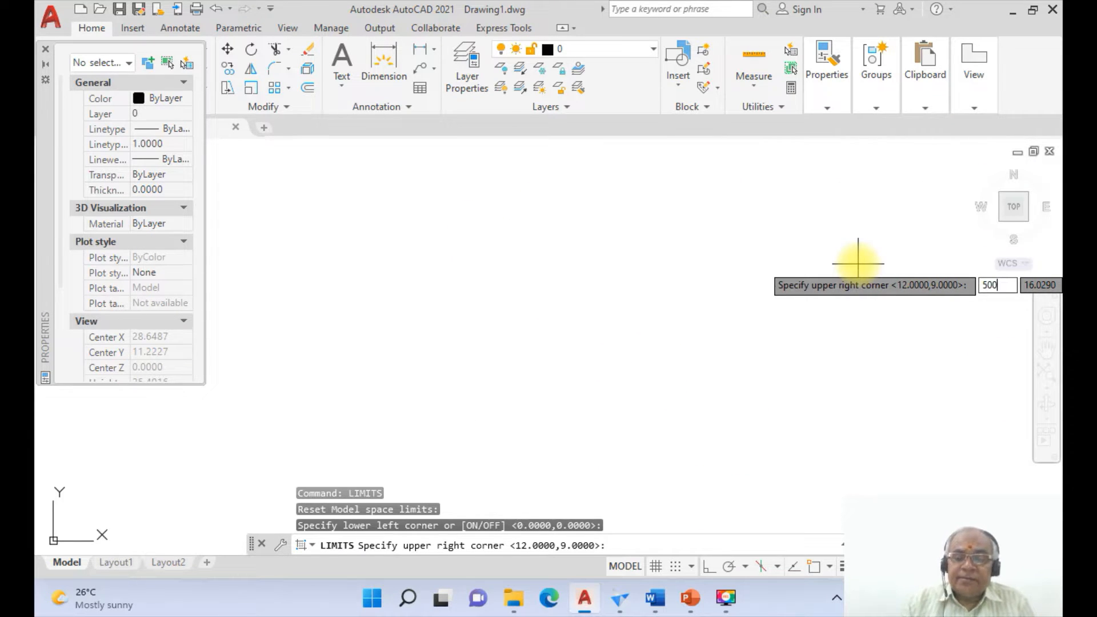
key(Tab)
text(00)
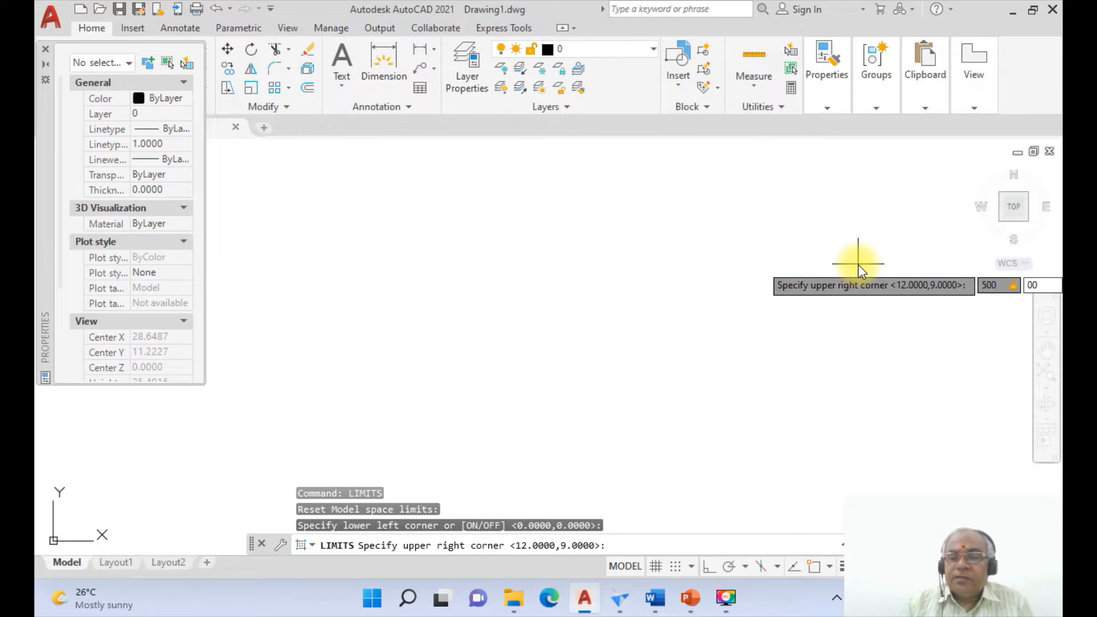
key(BackSpace)
key(BackSpace)
text(50)
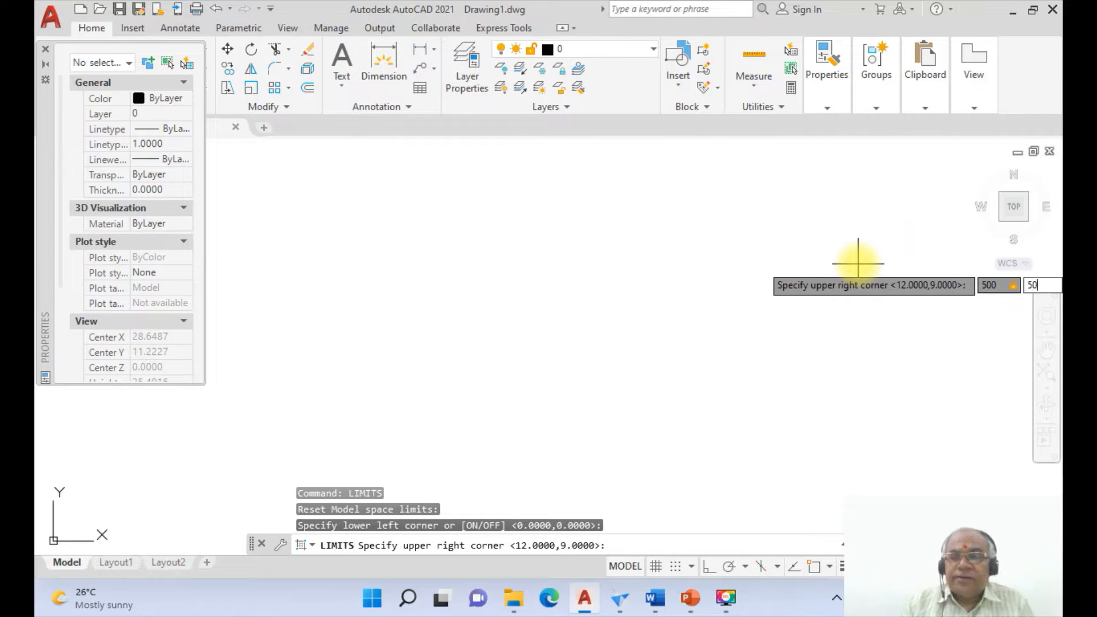
text(0)
key(Return)
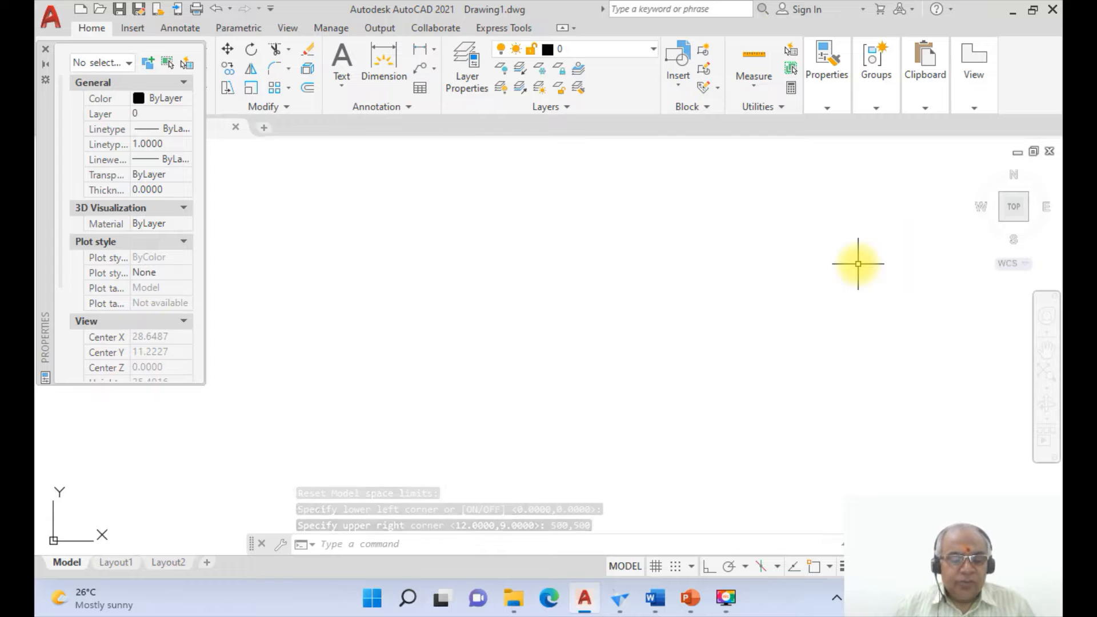
Step: Zoom to All so the view covers the full drawing limits
text(z)
key(Return)
text(a)
key(Return)
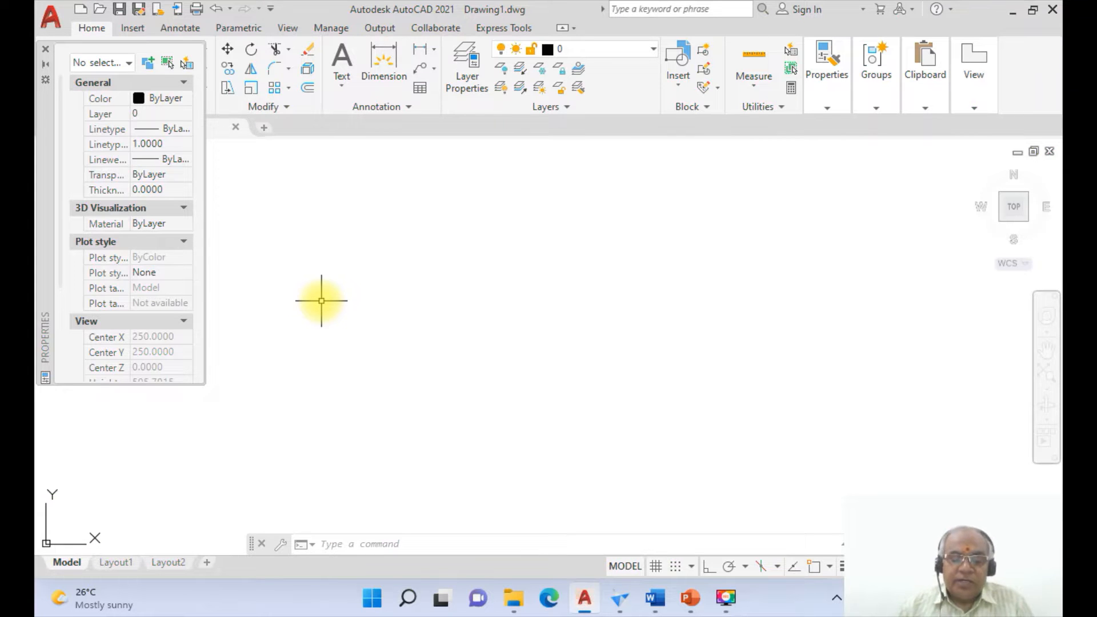
Step: Start a line in the lower part of the drawing area and, with Ortho on, draw a 297-unit bottom edge at 0°
text(l)
key(Return)
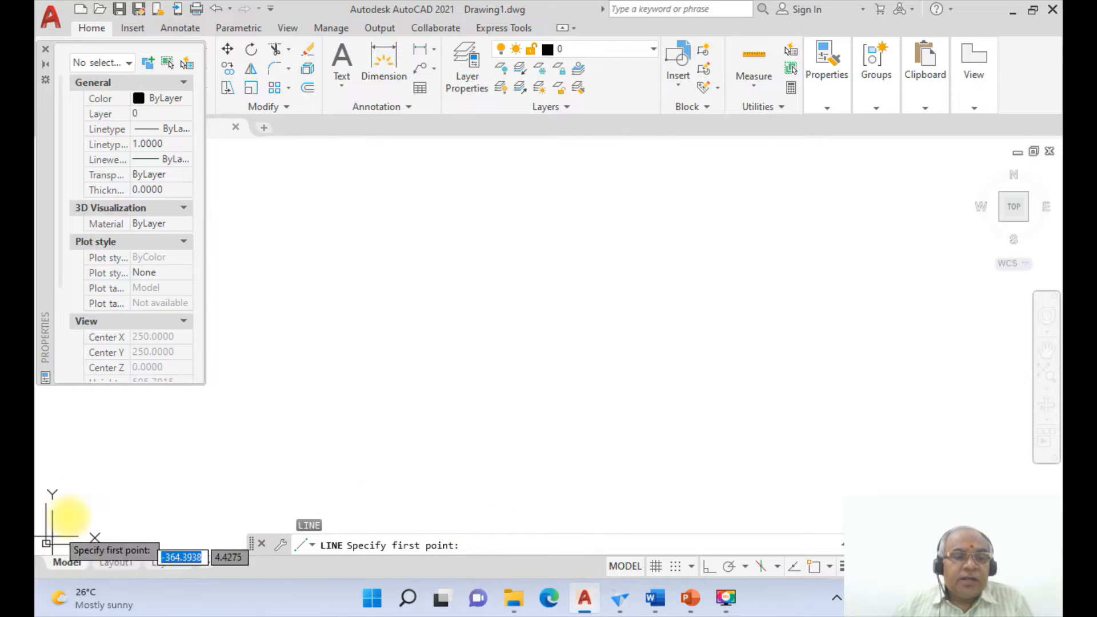
click(249, 461)
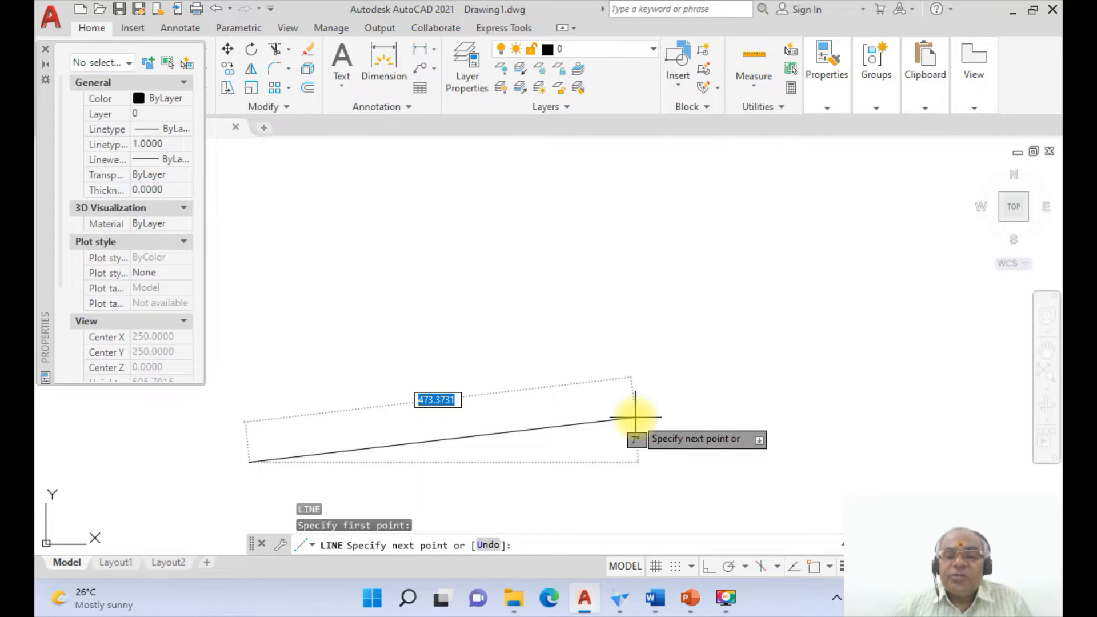
click(708, 568)
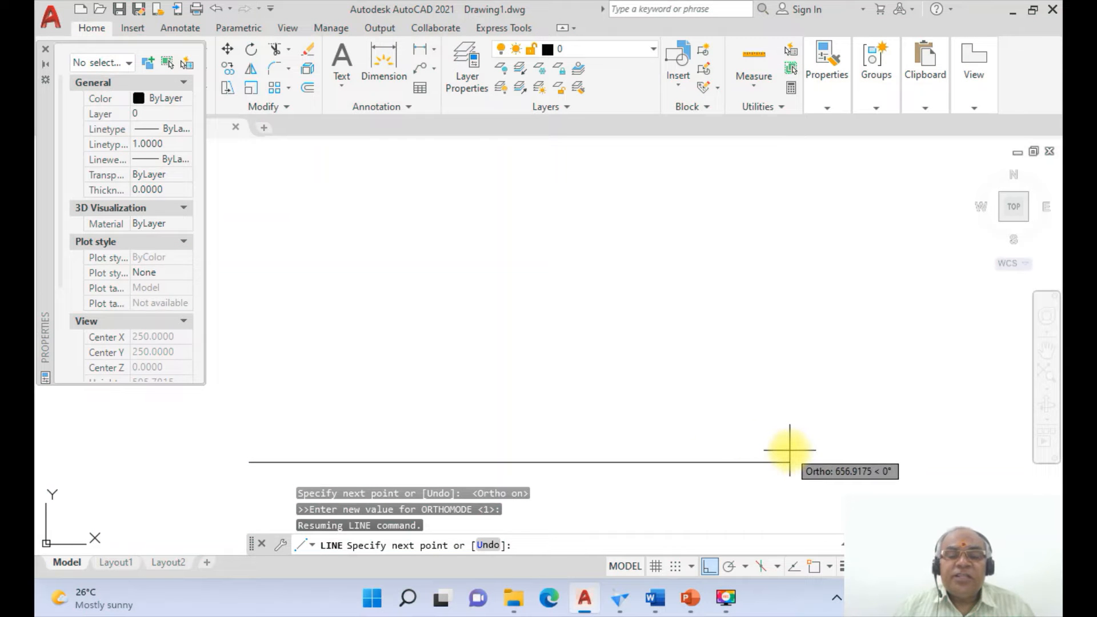
text(297)
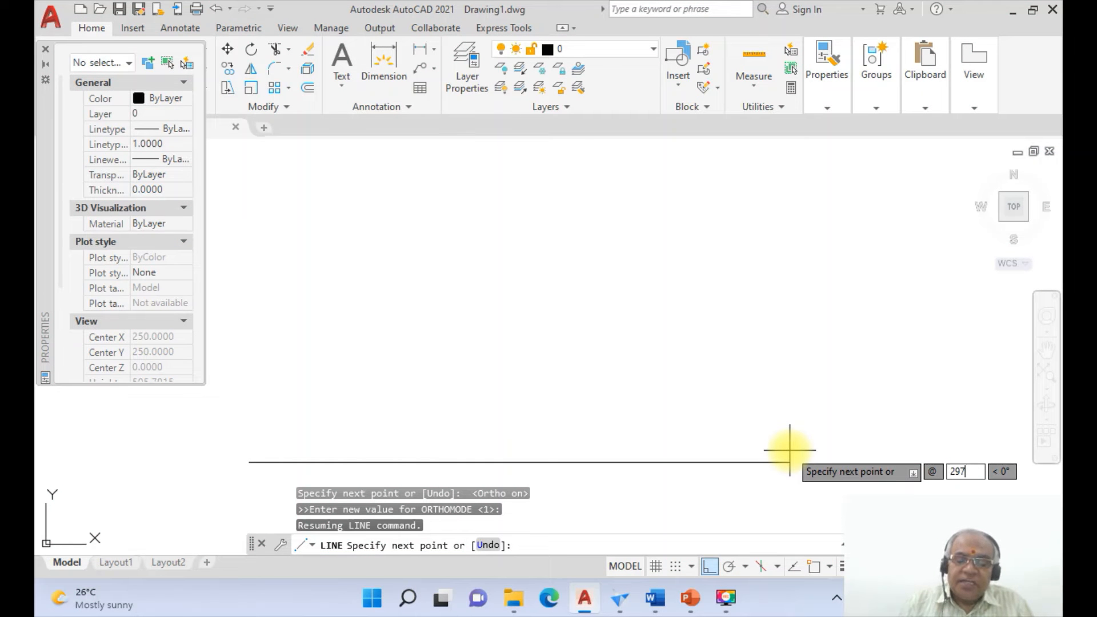
key(Tab)
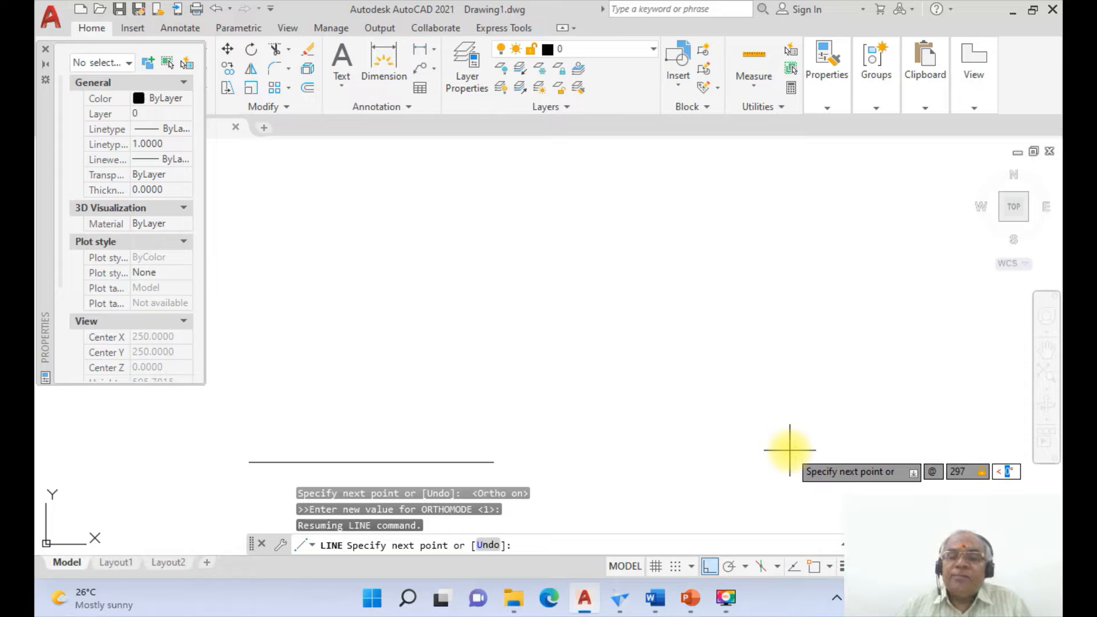
text(0)
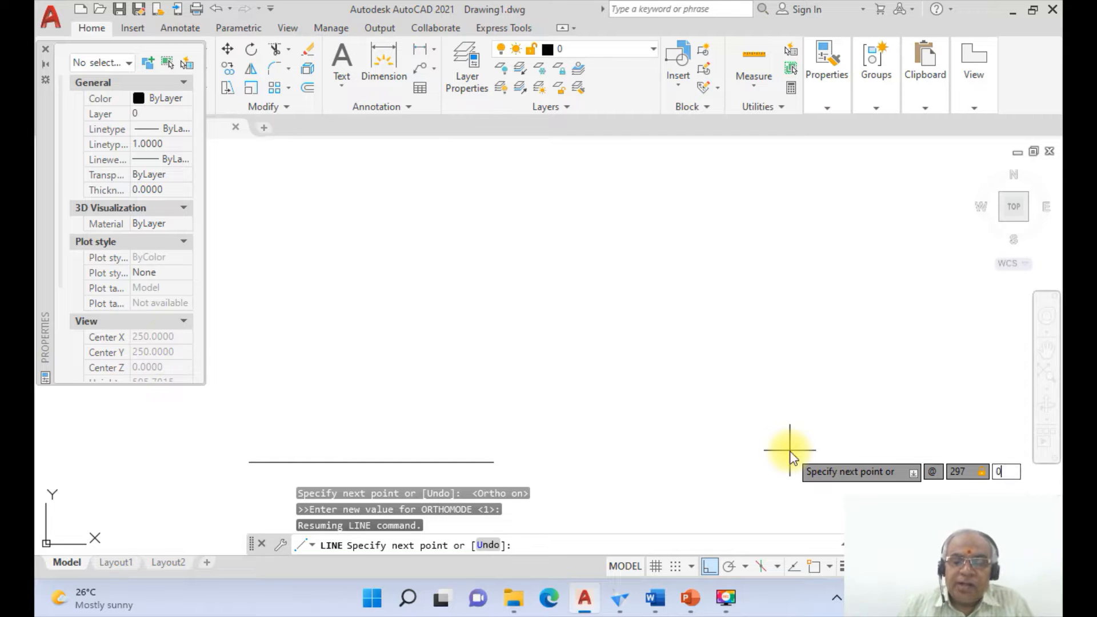
key(Return)
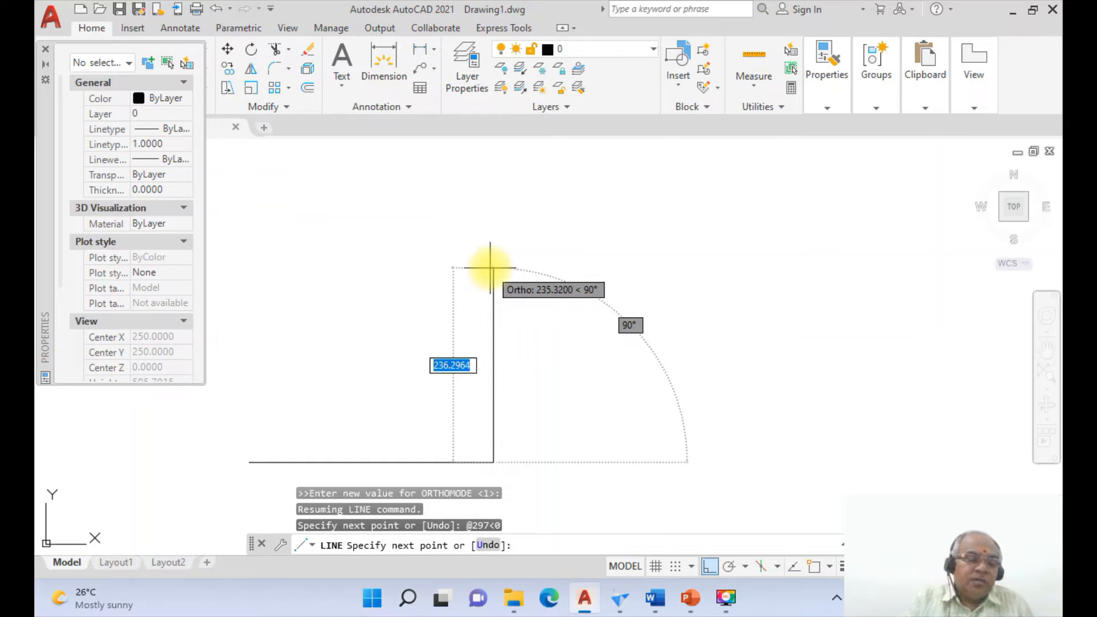
Step: Continue the line with a 210-unit vertical right edge at 90°, keeping Ortho on
key(F8)
key(F8)
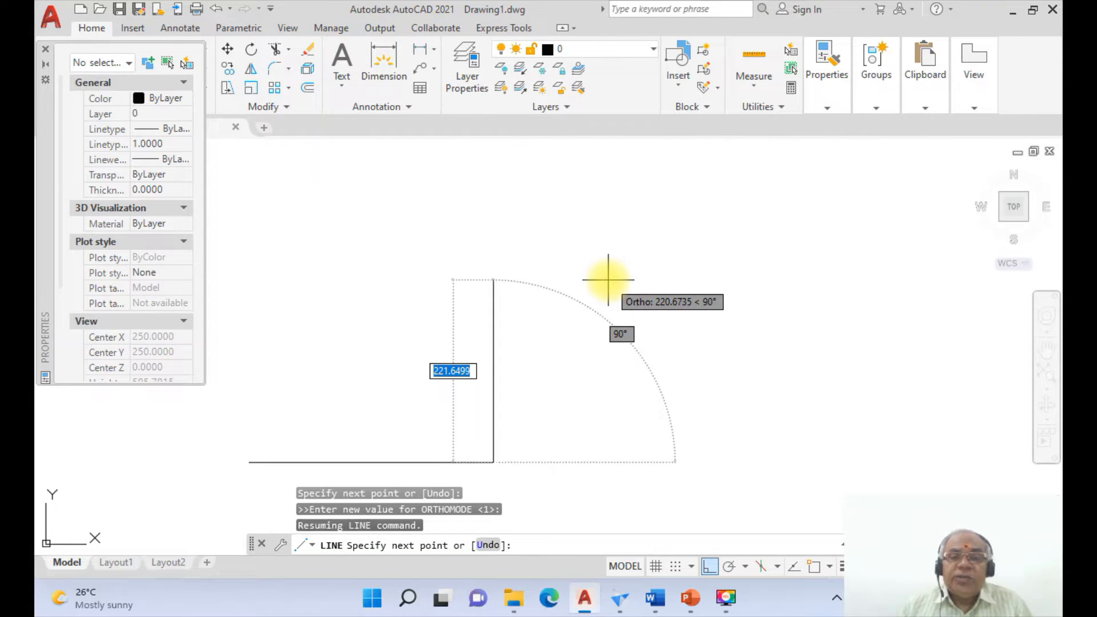
text(210)
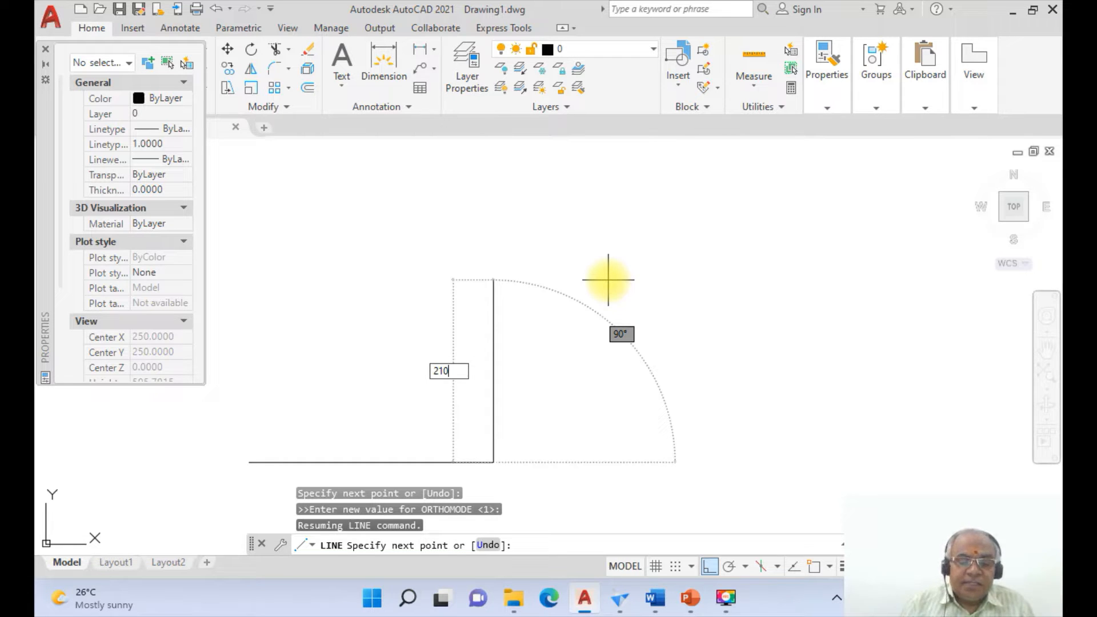
key(Tab)
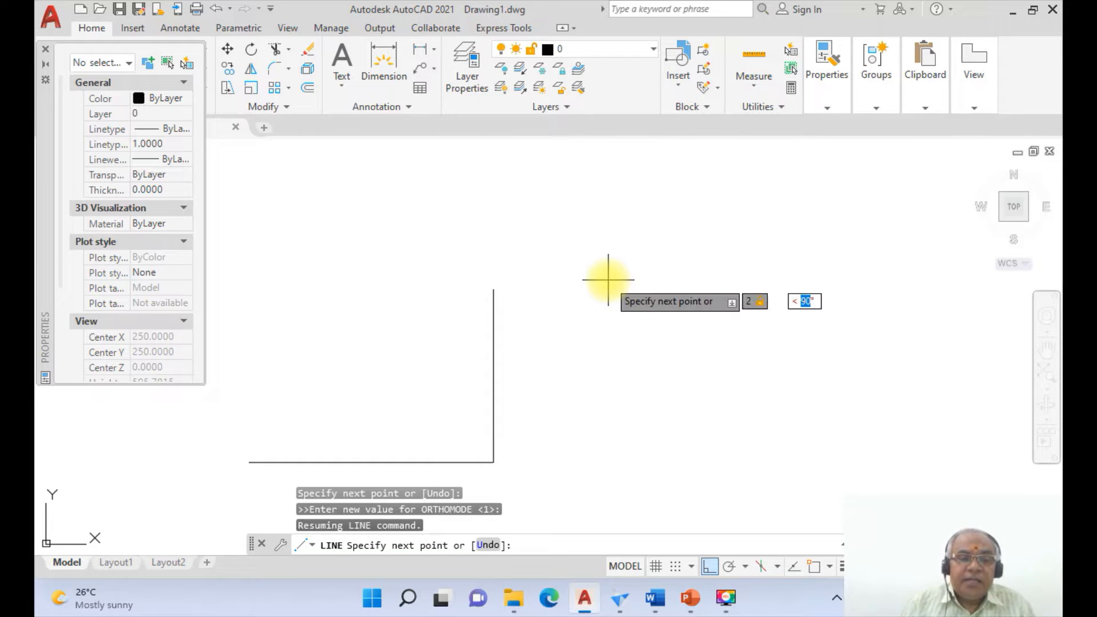
text(90)
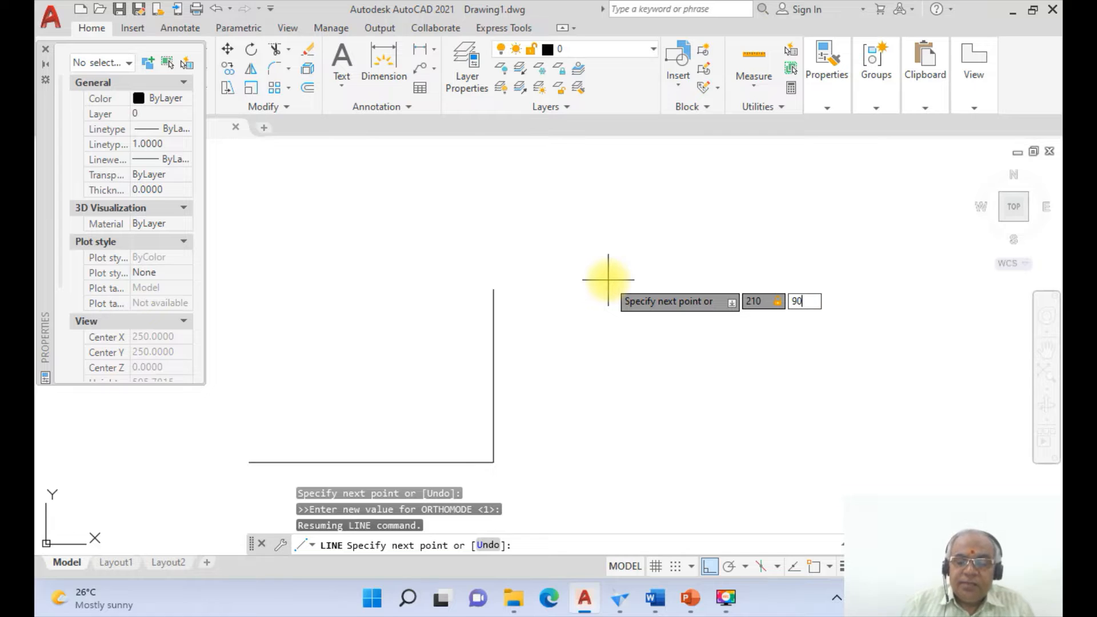
key(Return)
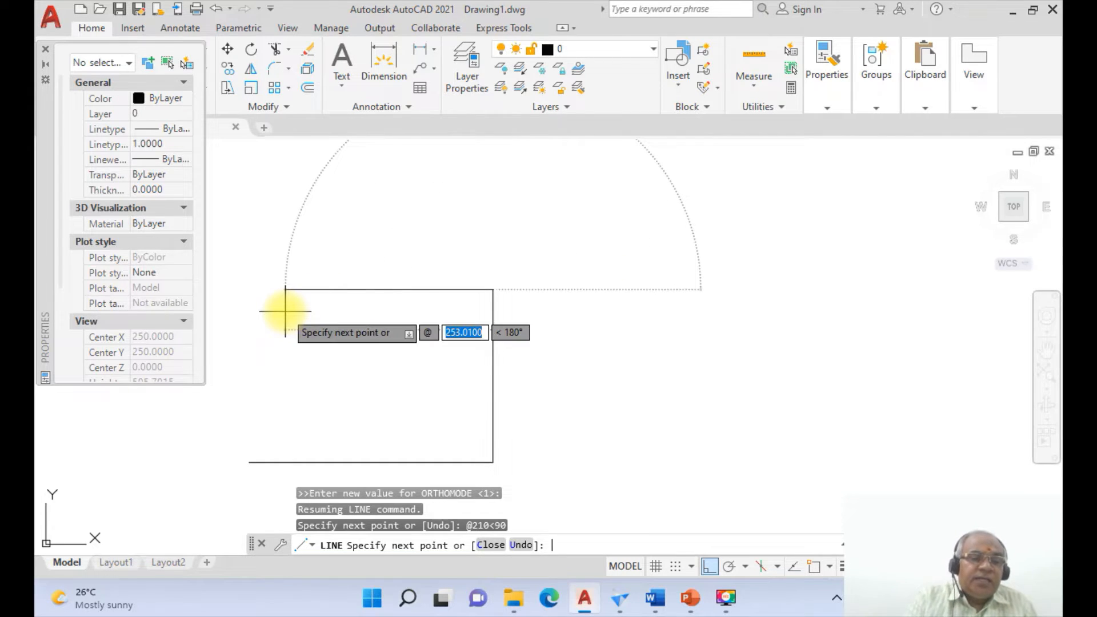
Step: Continue the line with a 297-unit top edge at 180°
text(297)
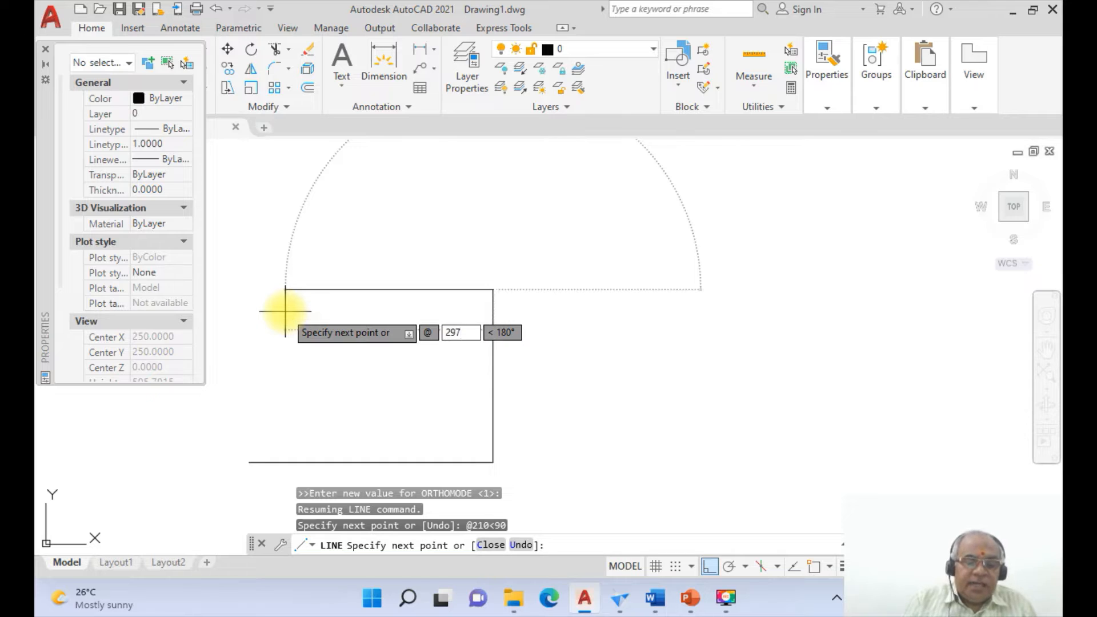
key(Tab)
key(Escape)
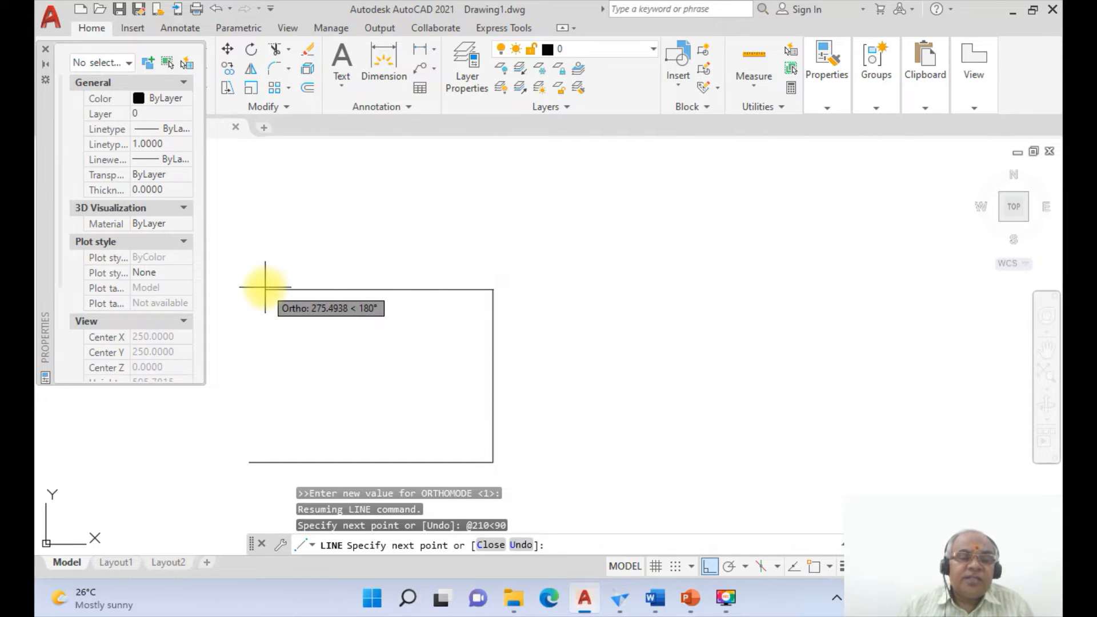
text(@297<180)
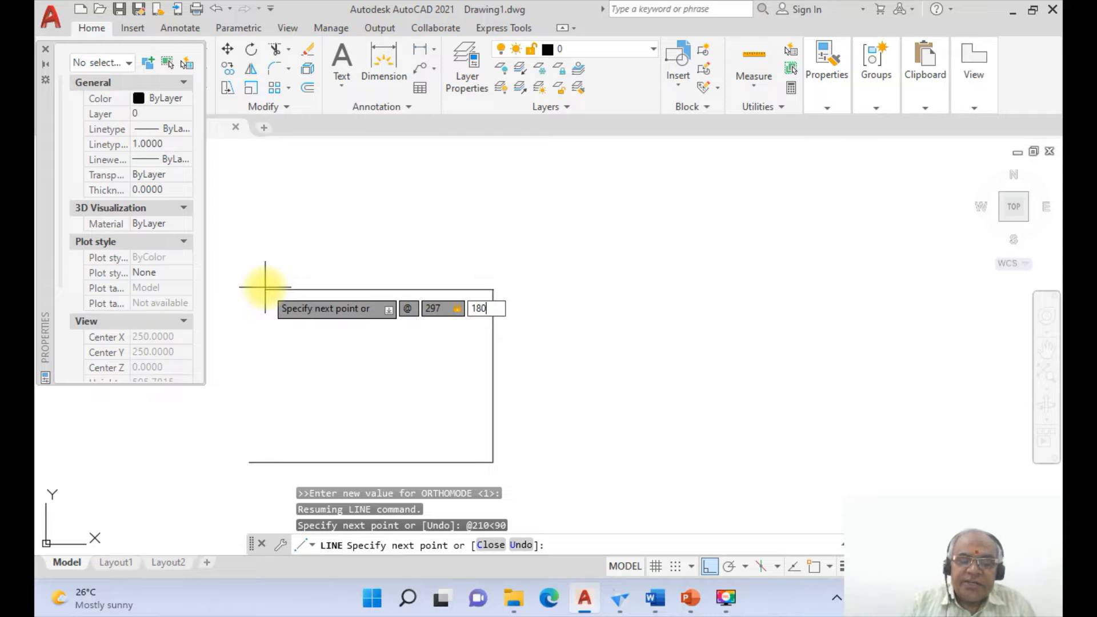
key(Return)
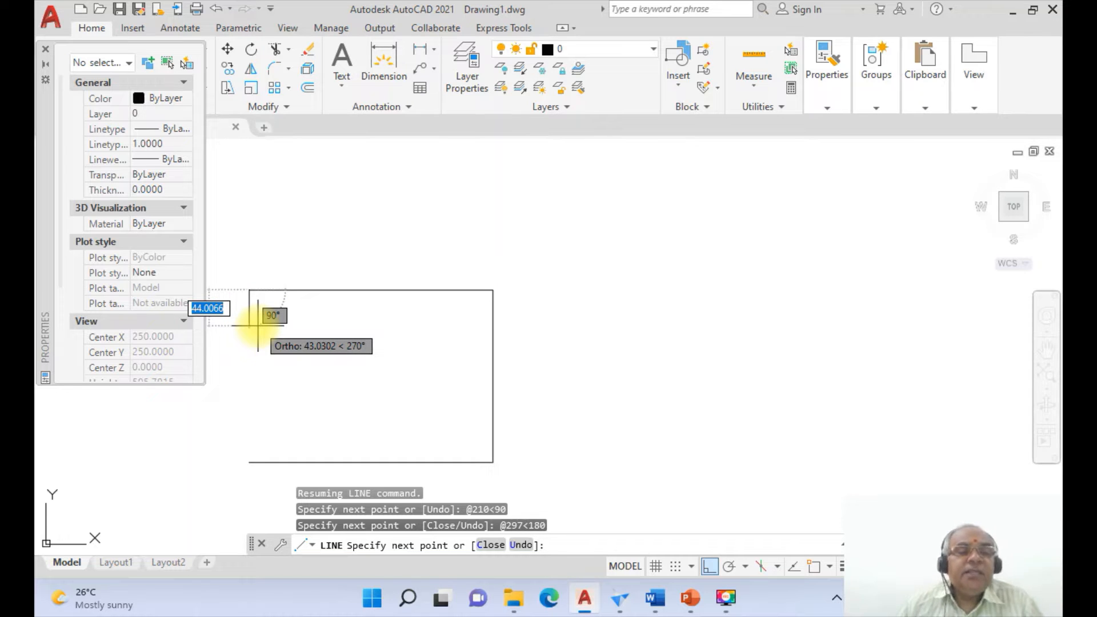
Step: Close the rectangle with a 210-unit left edge at -90° and finish the line
key(F8)
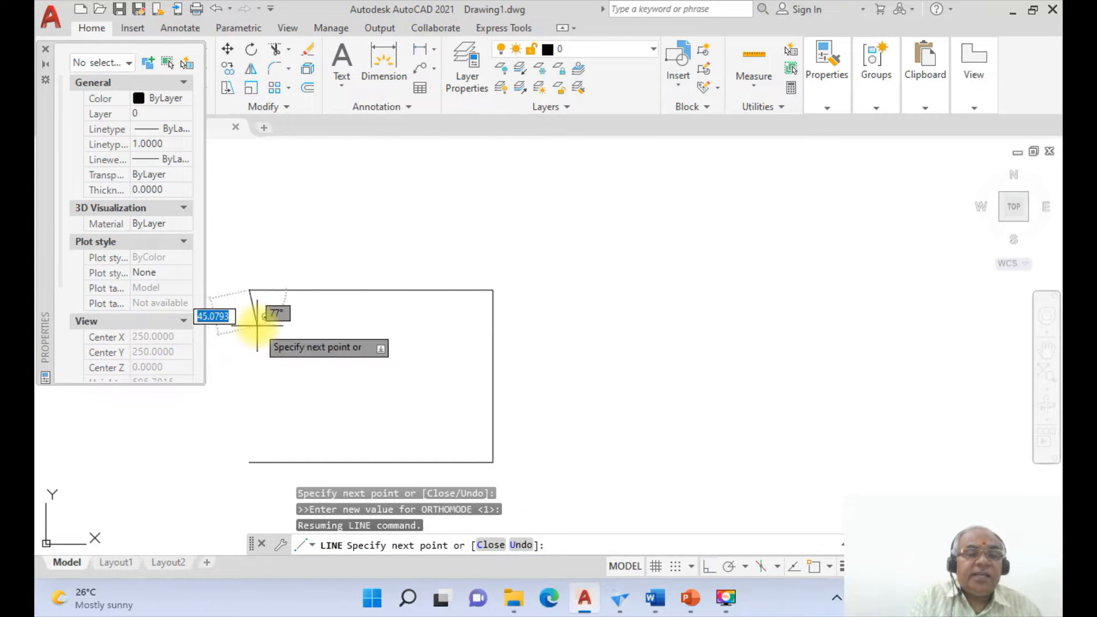
text(210)
key(Tab)
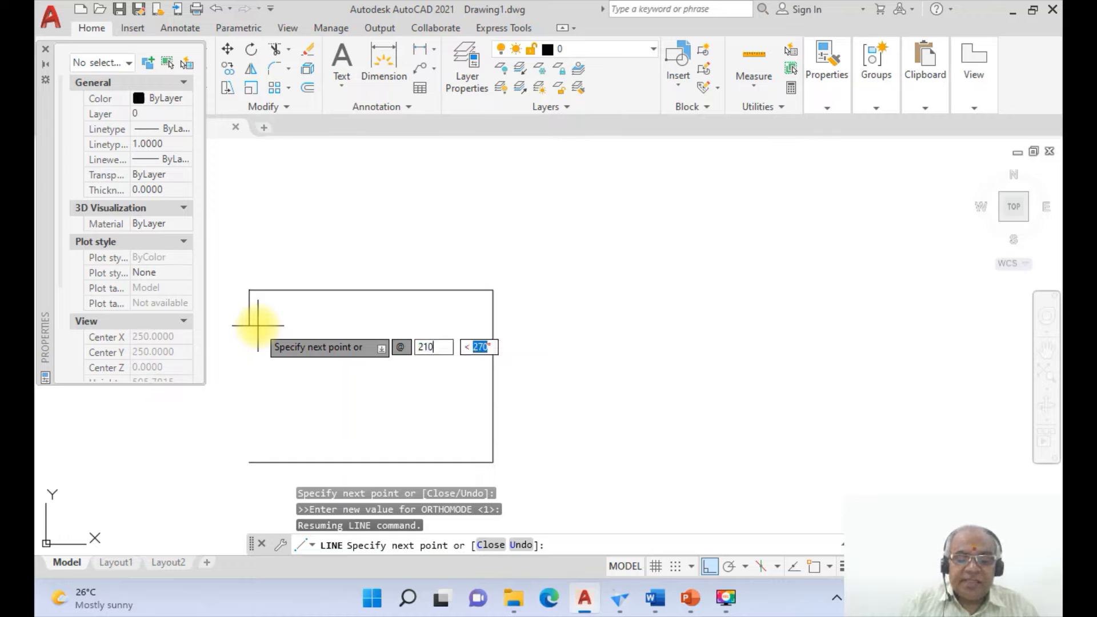
text(-9)
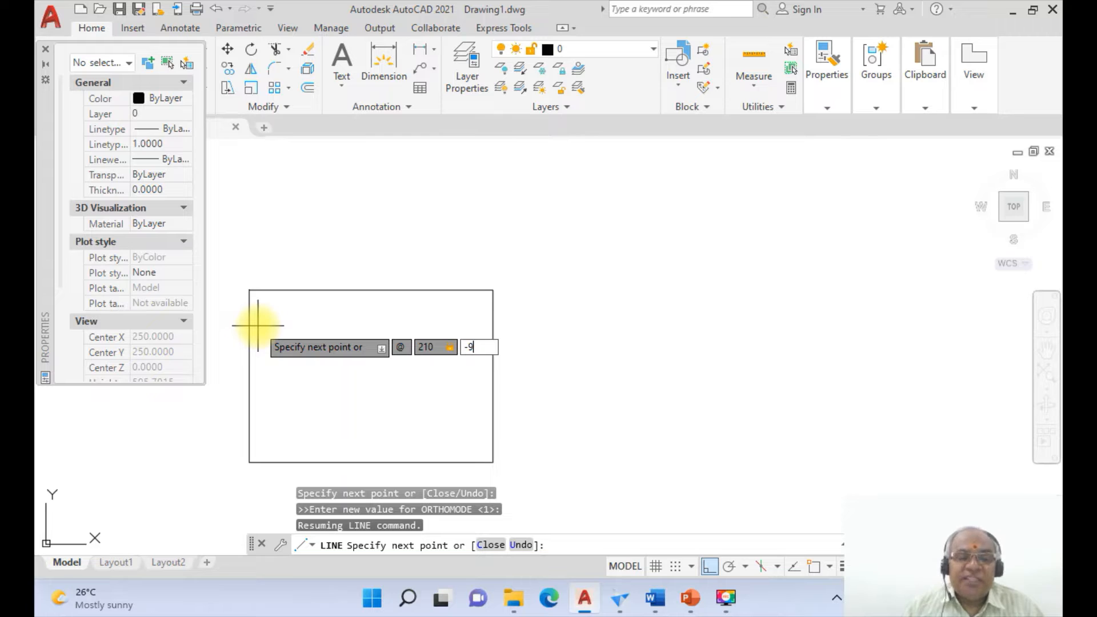
text(0)
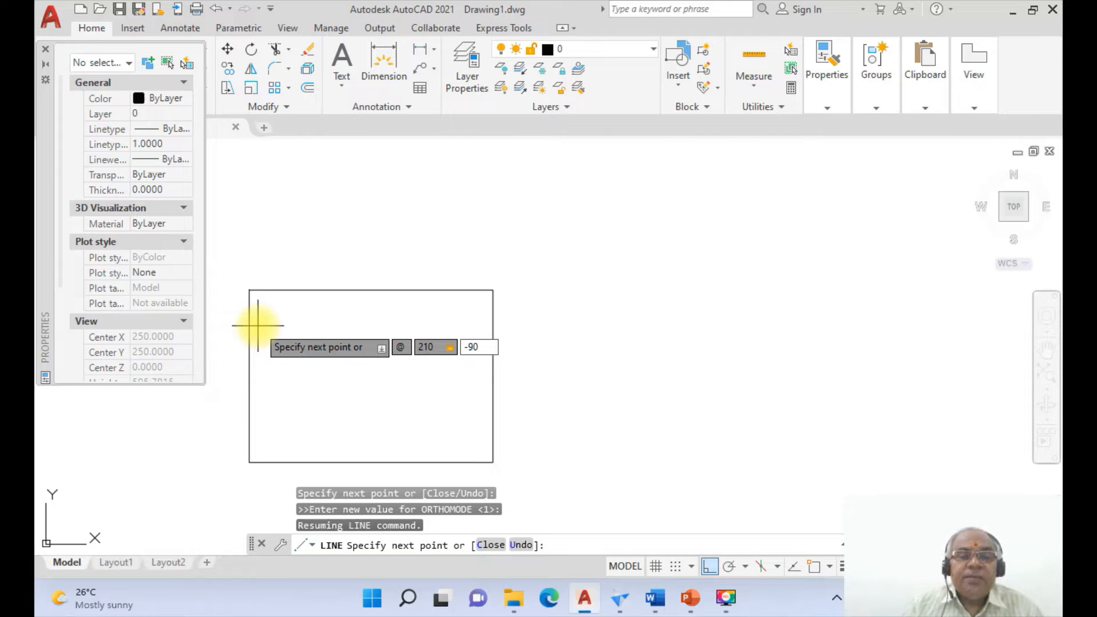
key(Return)
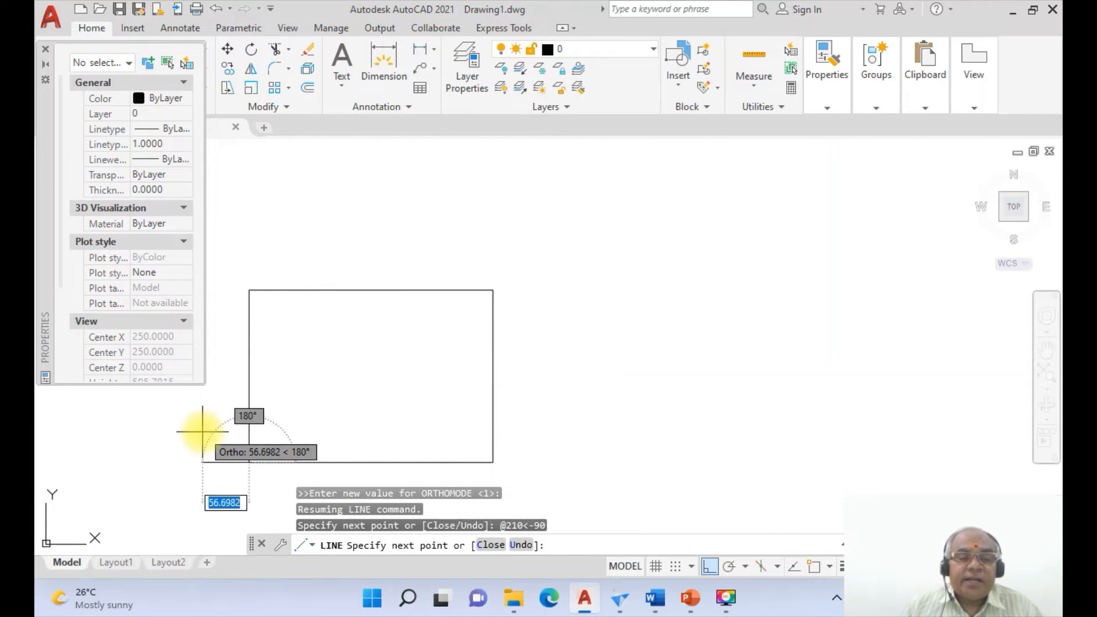
key(Return)
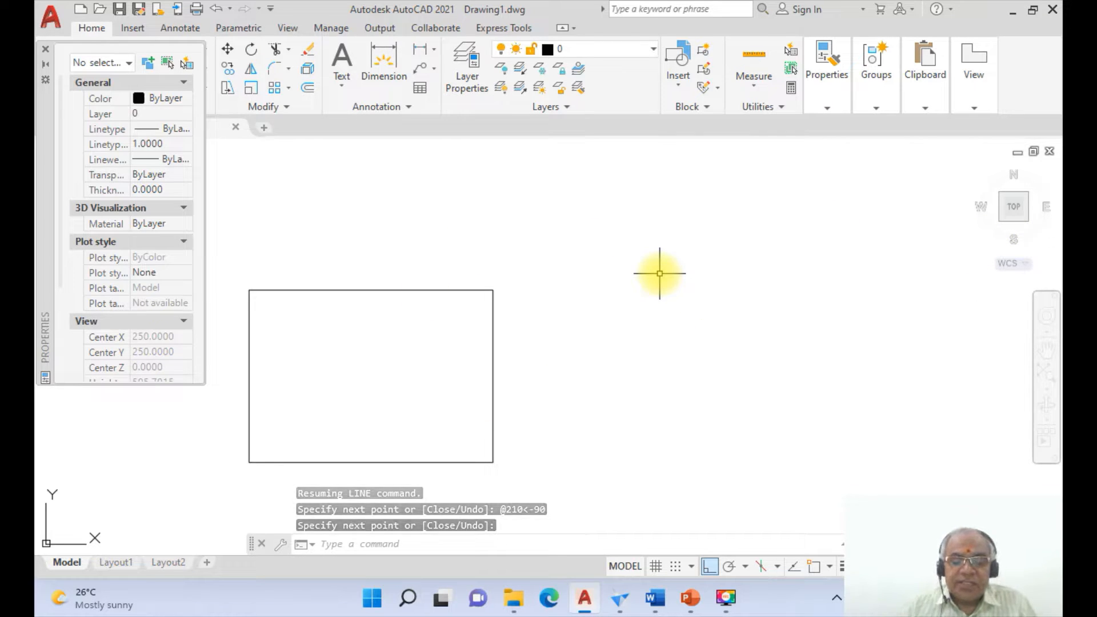
Step: Zoom to the drawing's extents so the sheet rectangle fills the view
text(z)
key(Return)
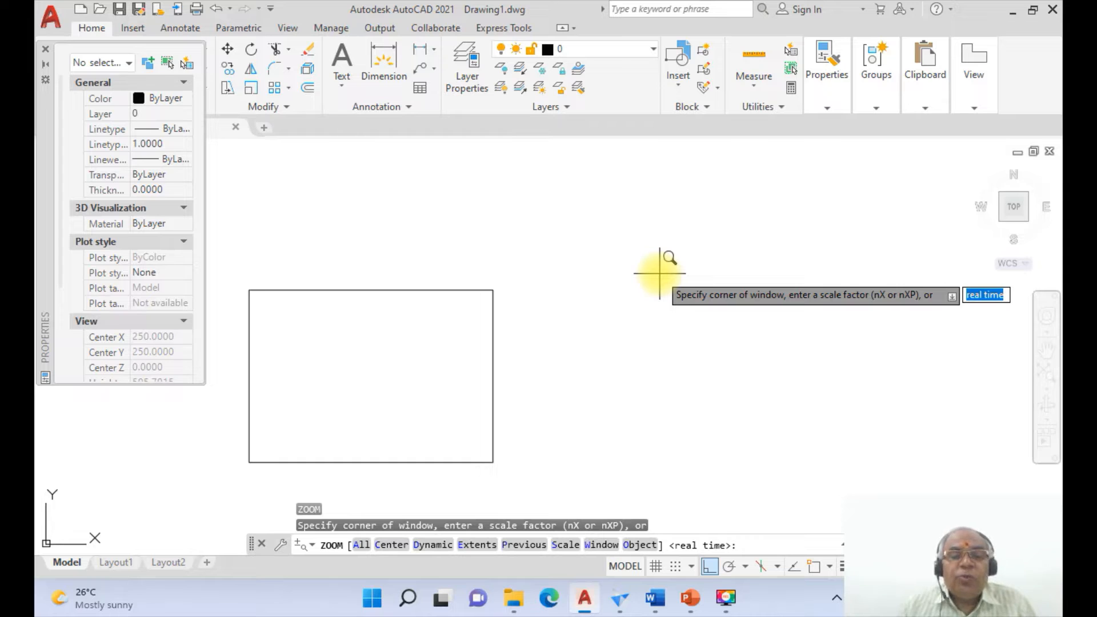
text(E)
key(Return)
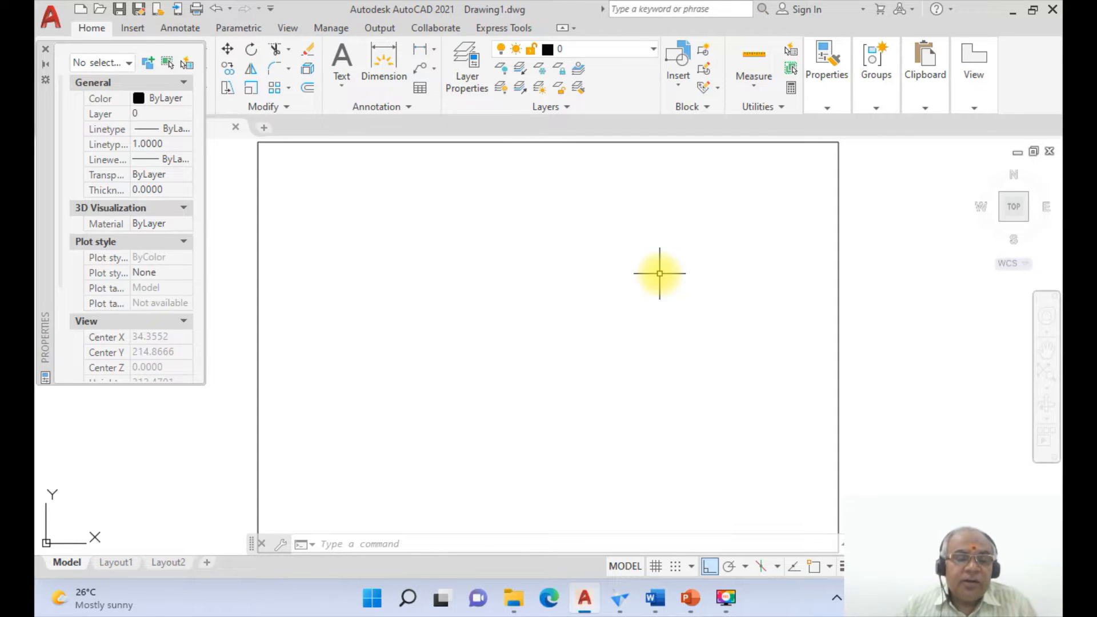
Step: Zoom out by a scale factor of .6X so the whole sheet rectangle fits in view with space around it
text(z)
key(Return)
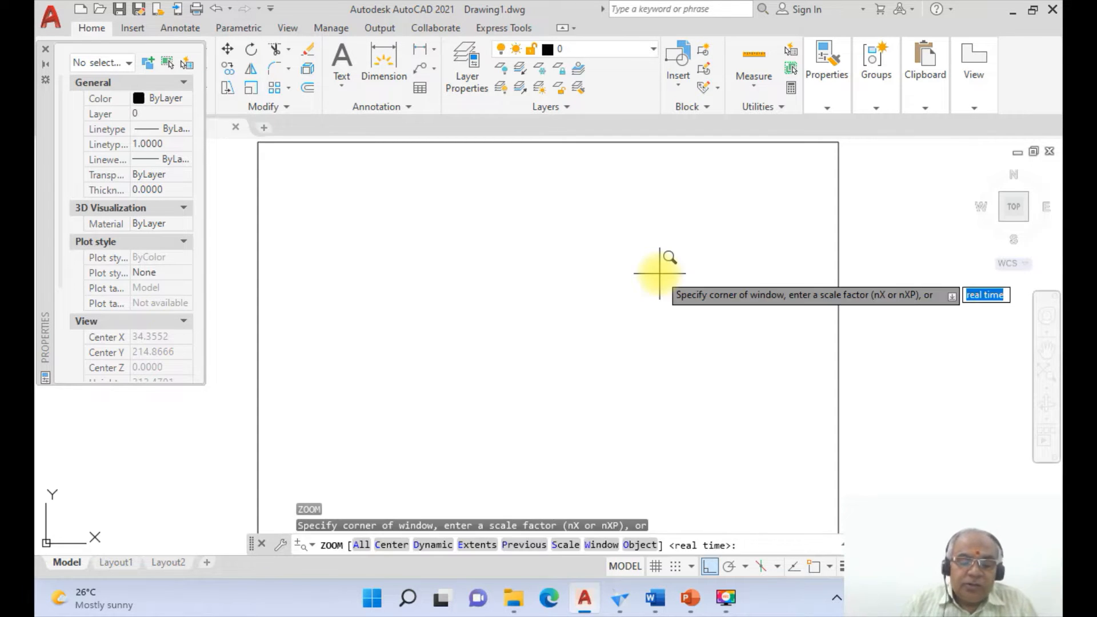
text(.X)
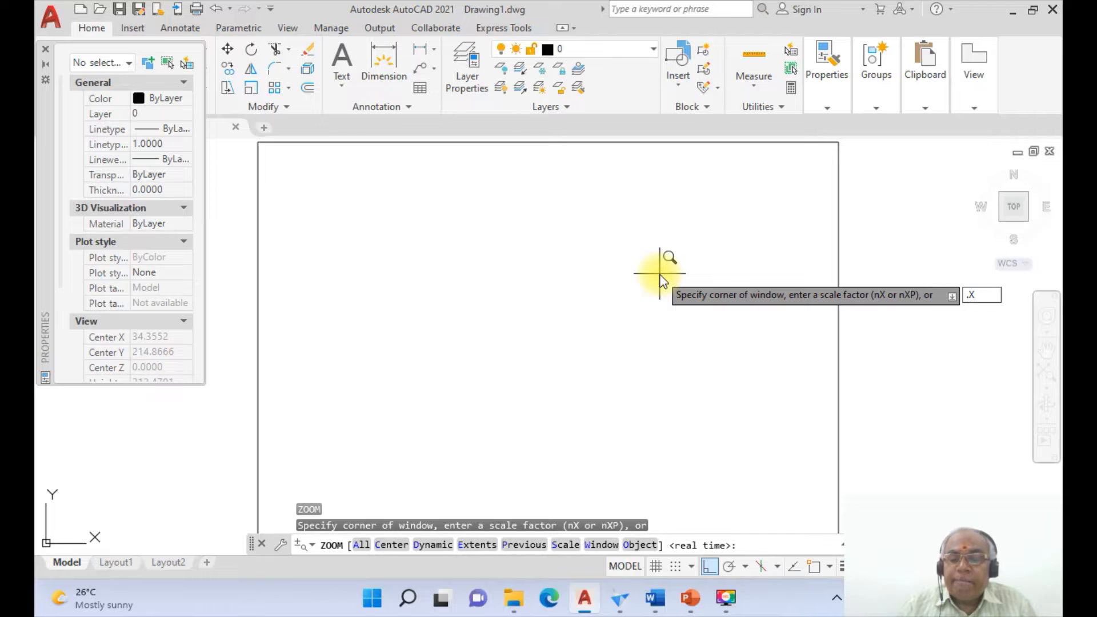
text(6X)
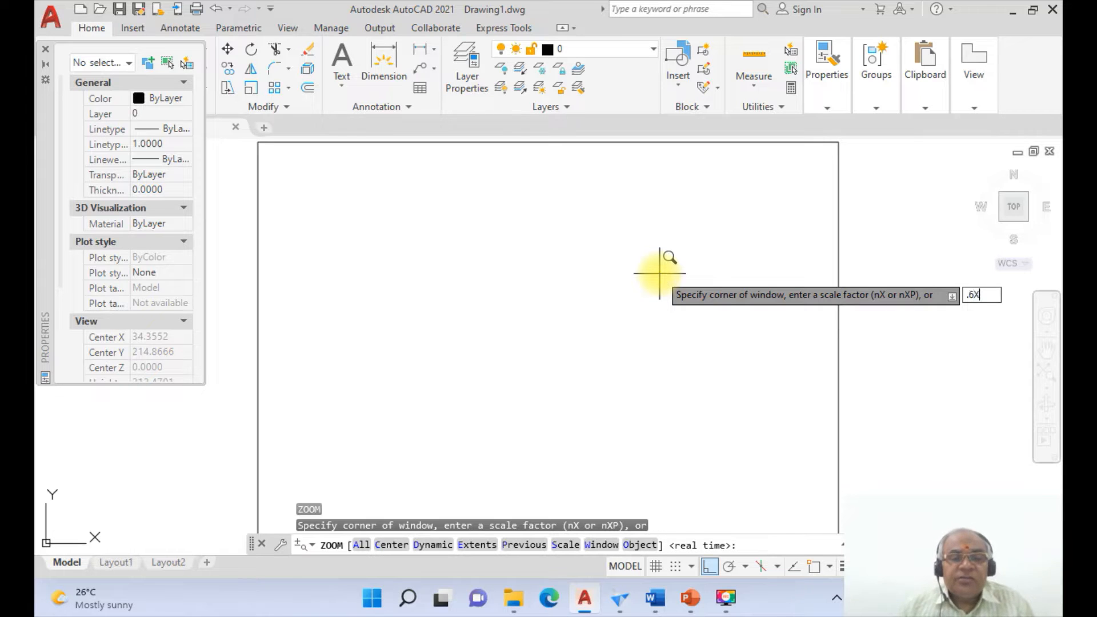
key(Return)
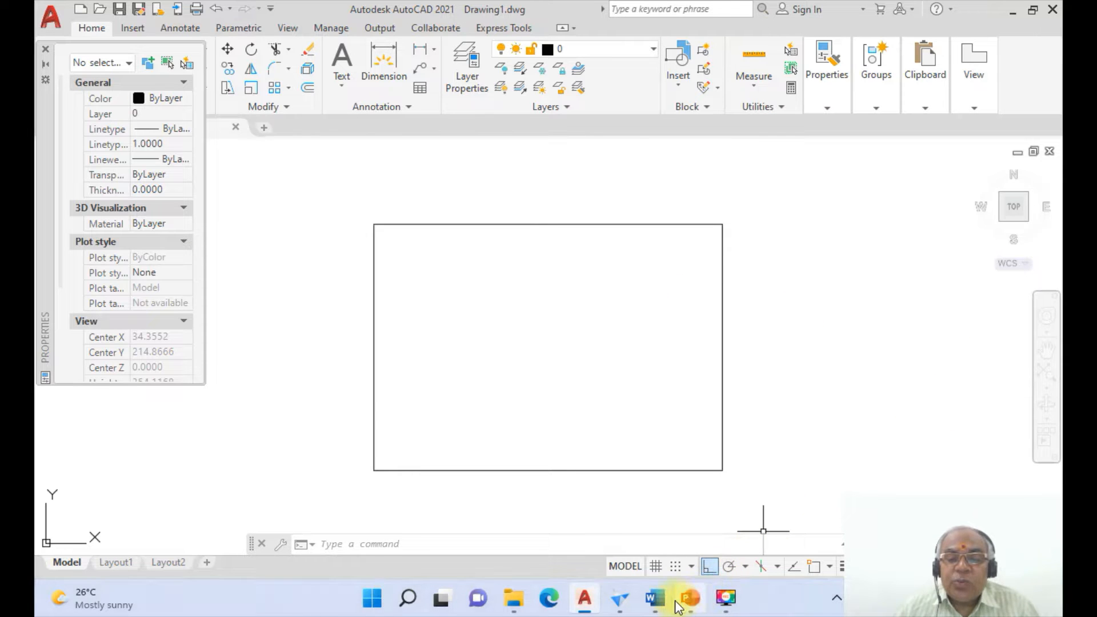
Step: Review problem 1 in PowerPoint and Word, and in AutoCAD start single-line text of height 4 and rotation 0 inside the sheet's upper-left corner
mouse_move(655, 605)
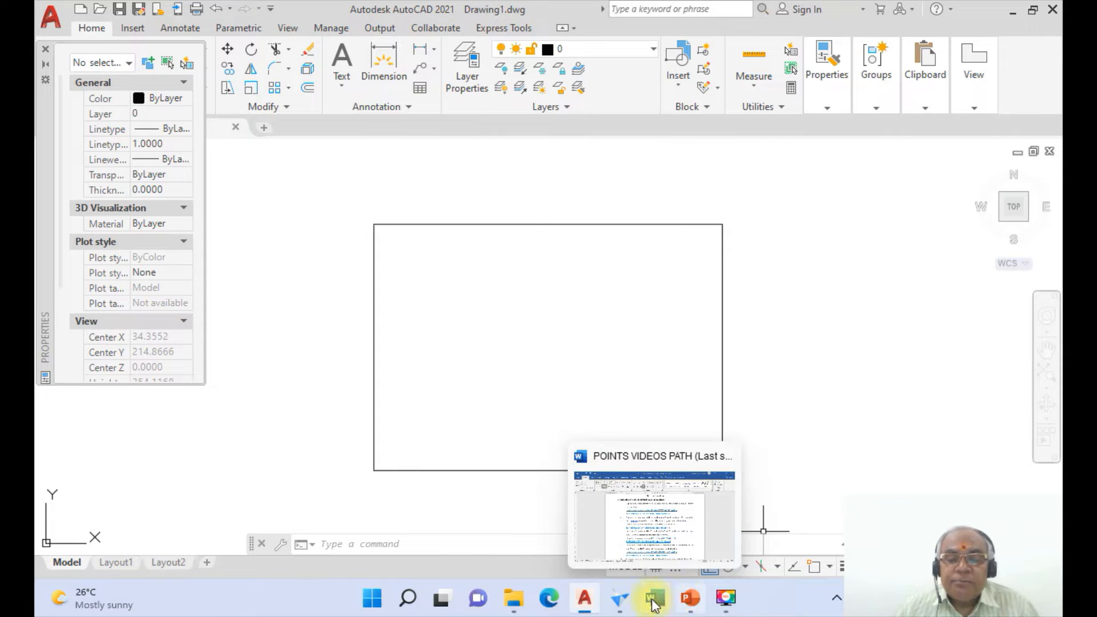
click(691, 597)
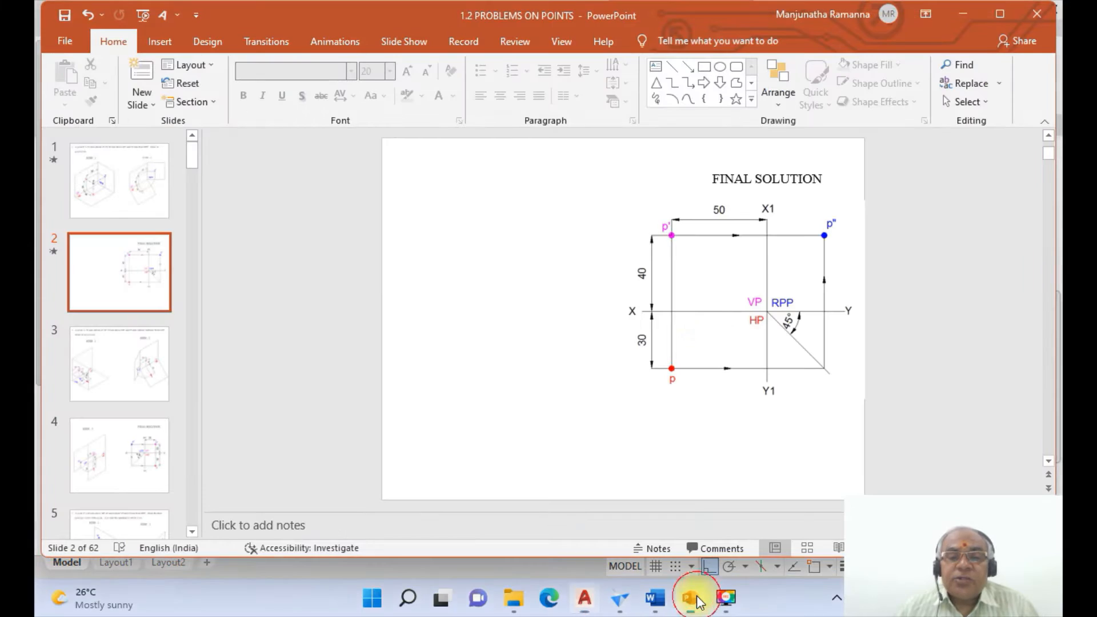
click(656, 600)
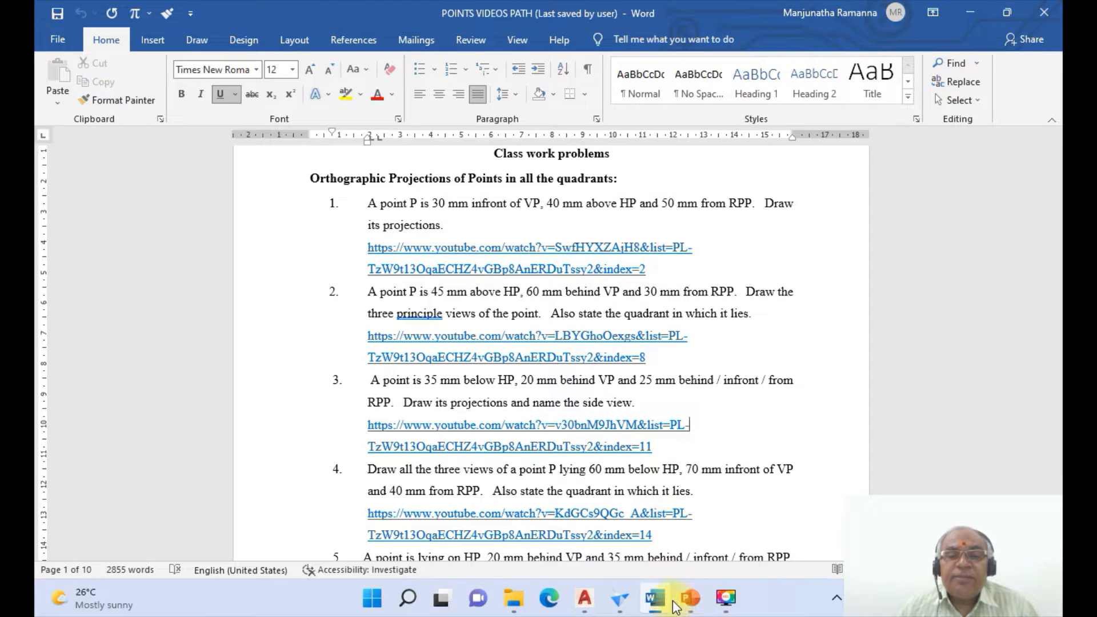
click(584, 598)
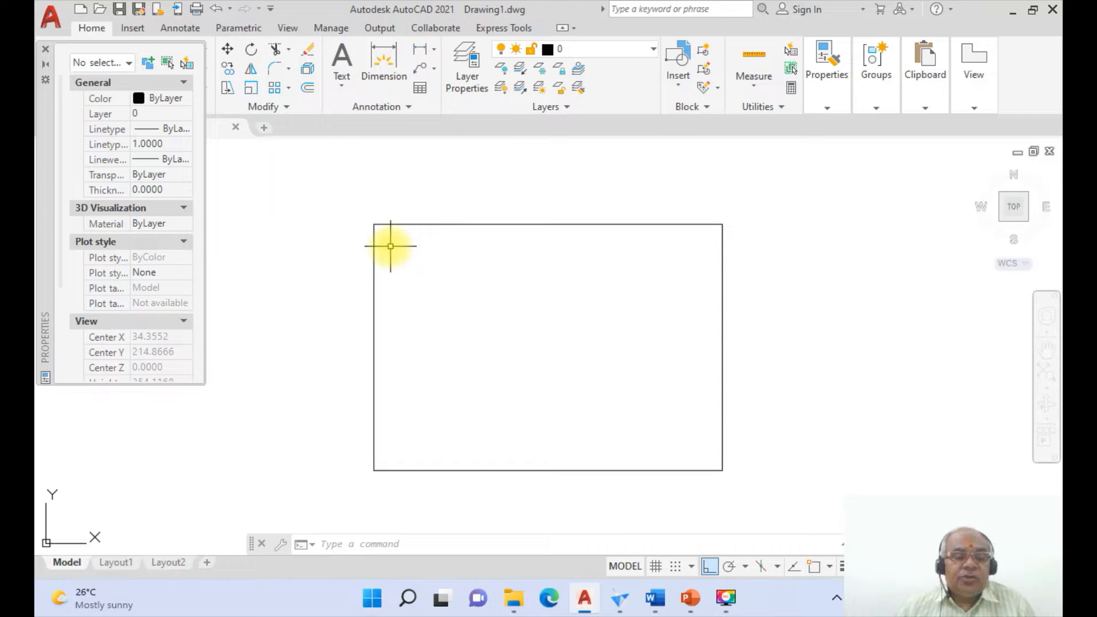
text(dt)
key(Return)
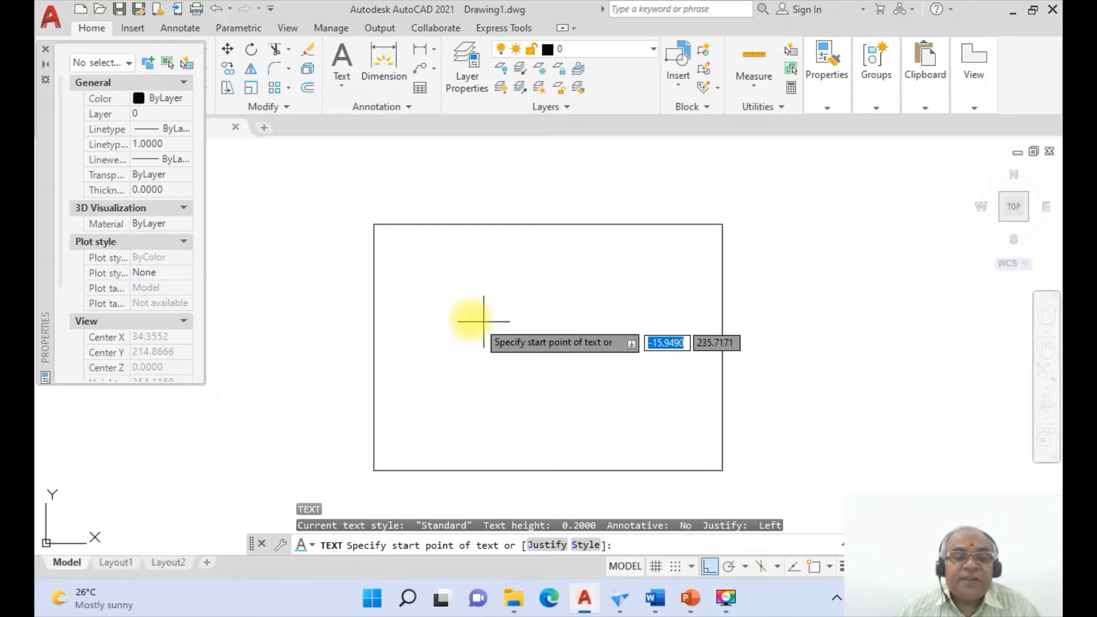
click(379, 244)
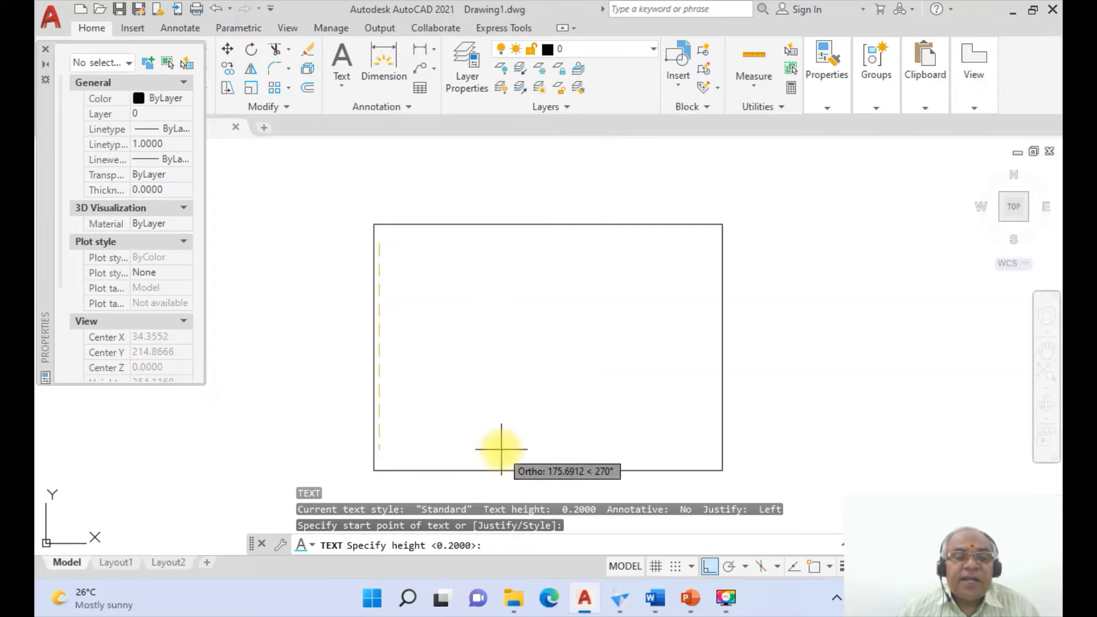
text(4)
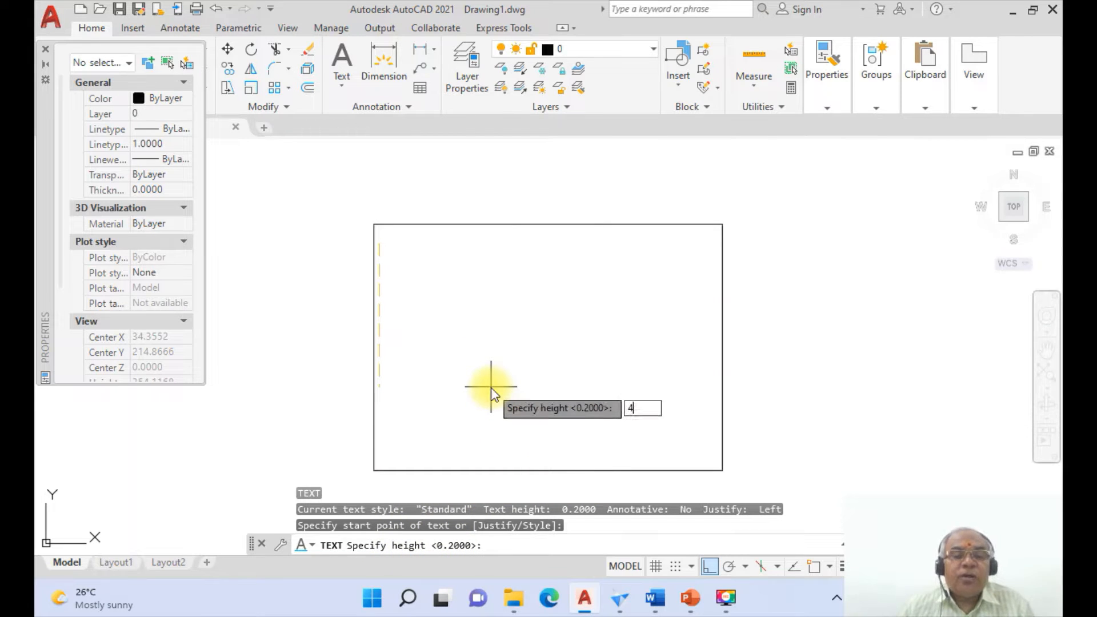
key(Return)
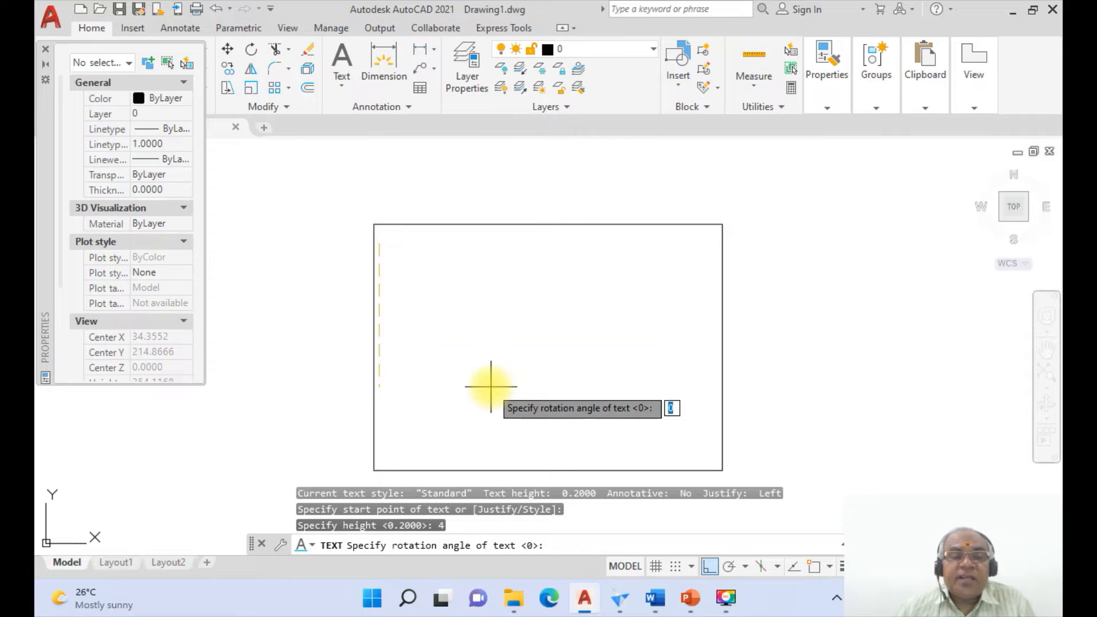
key(Return)
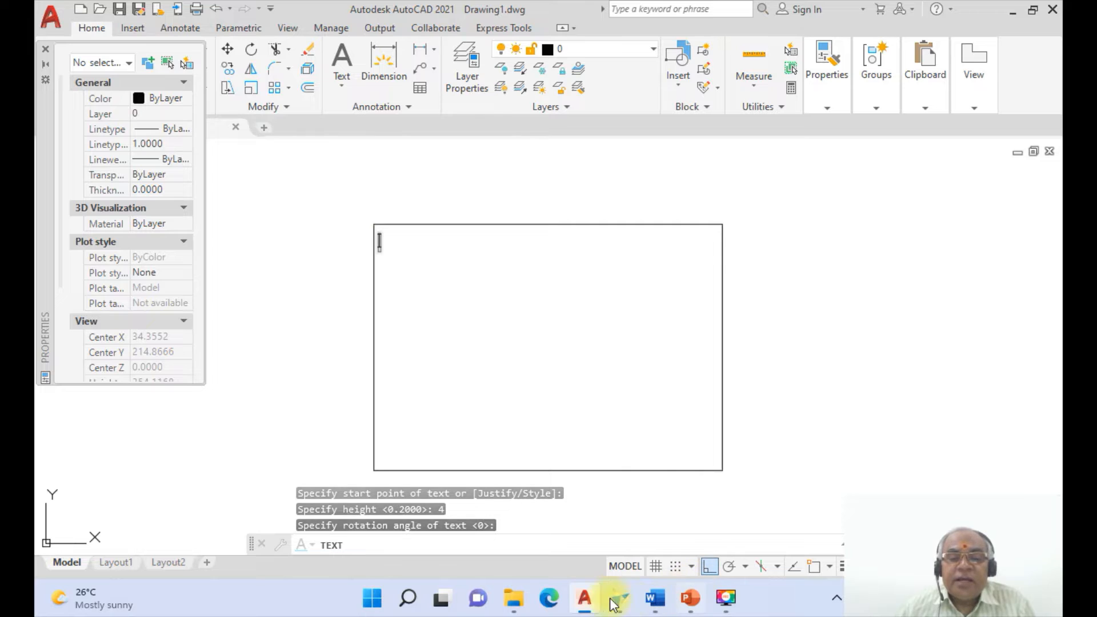
Step: Enter the opening of the problem statement, "1. A point P 30 mm infront of VP,", consulting the Word document for the wording
mouse_move(584, 598)
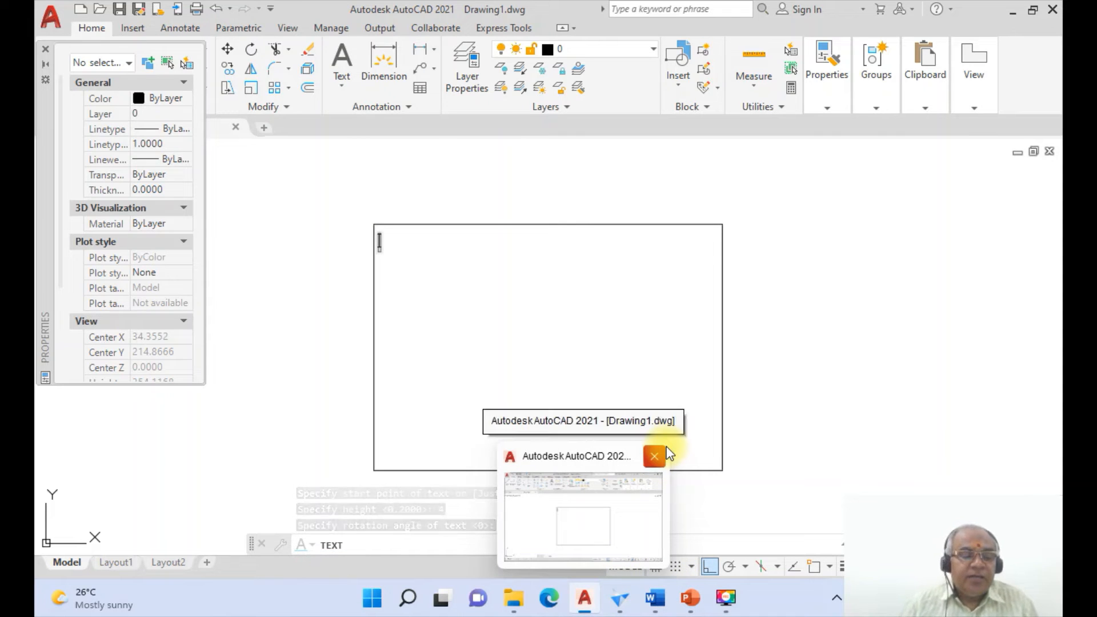
text(1)
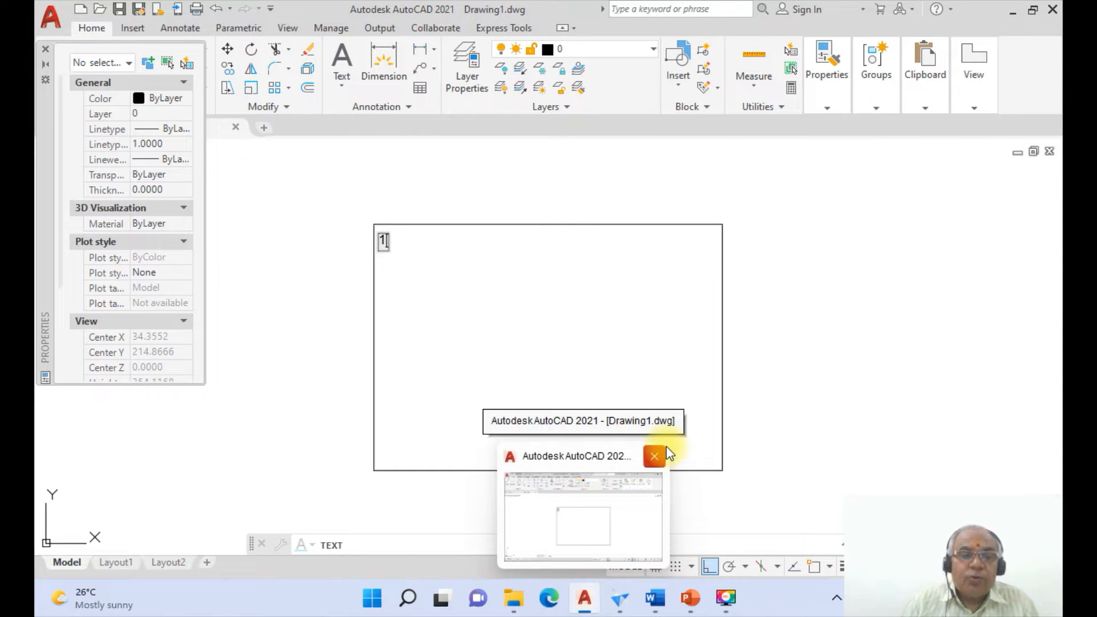
text(.)
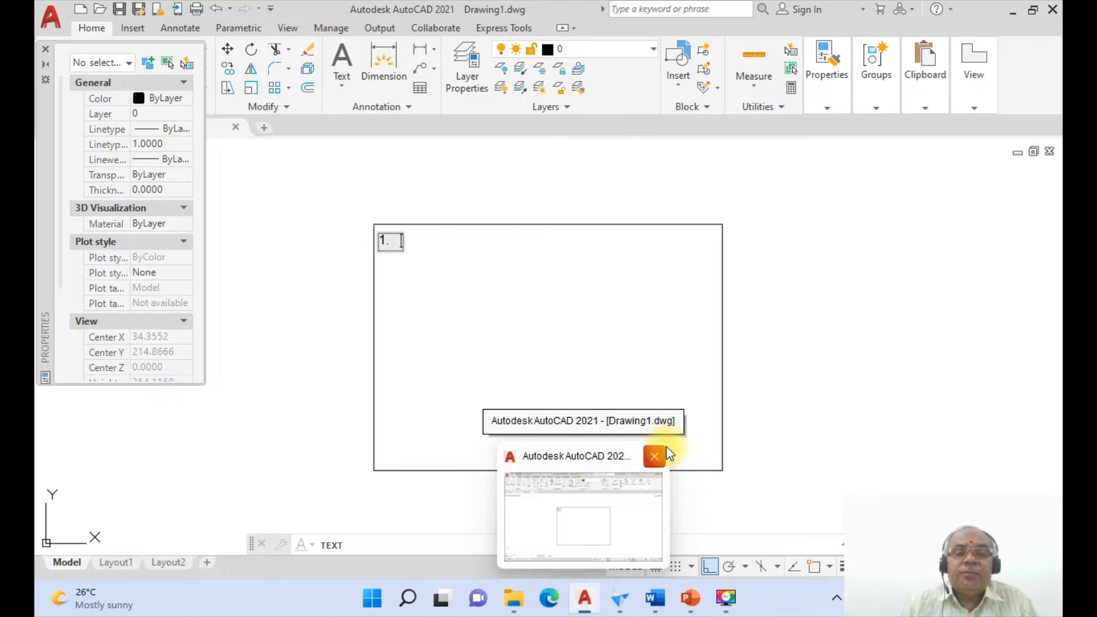
click(657, 599)
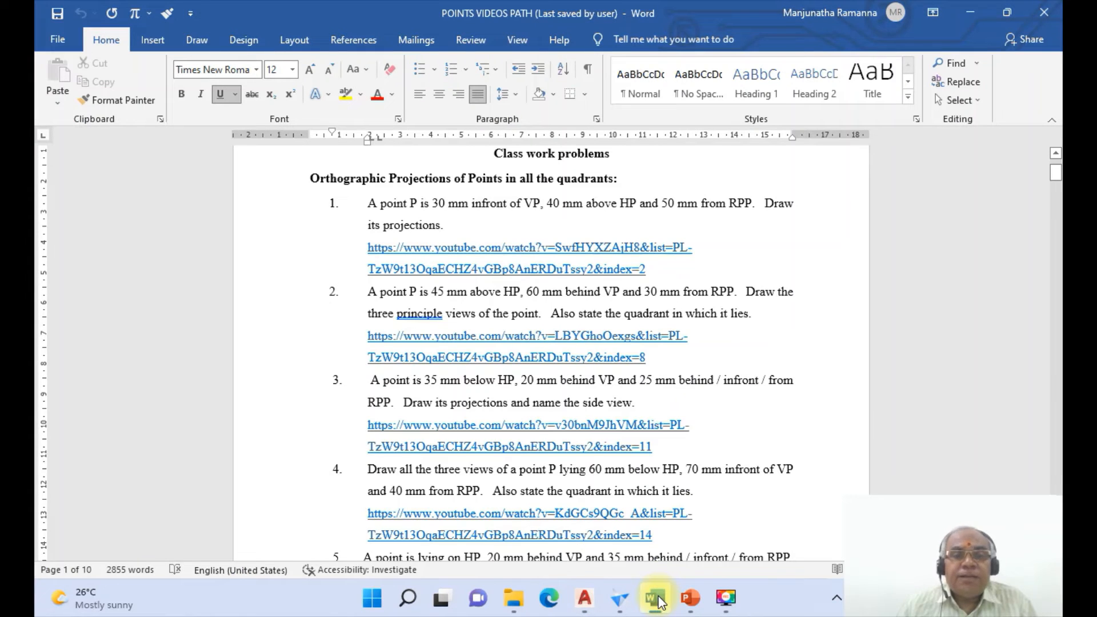
click(690, 599)
click(586, 600)
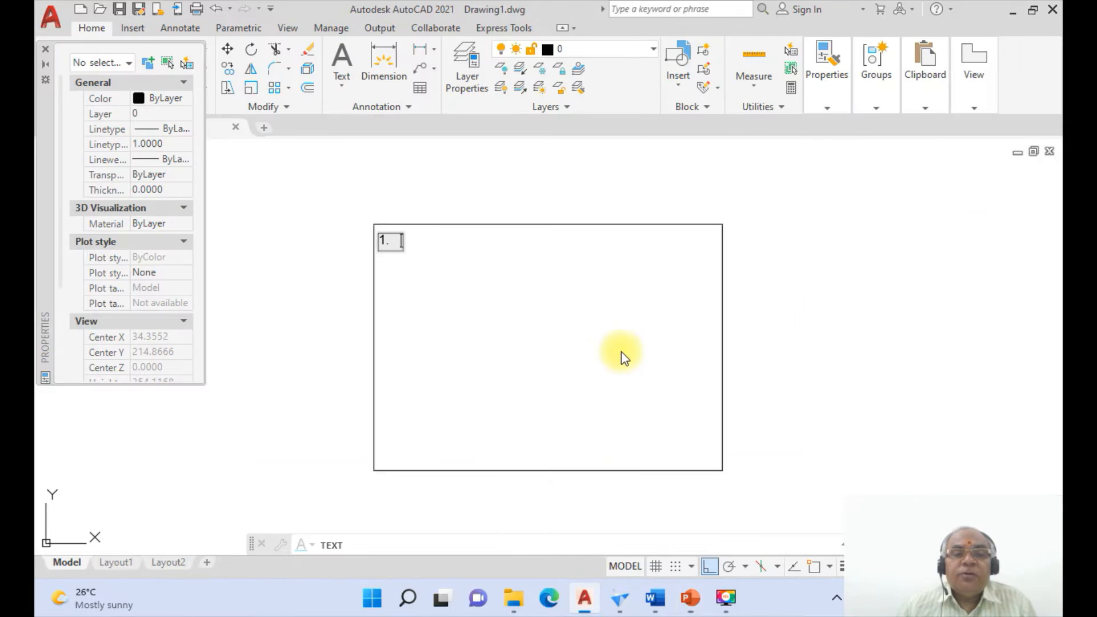
text(A)
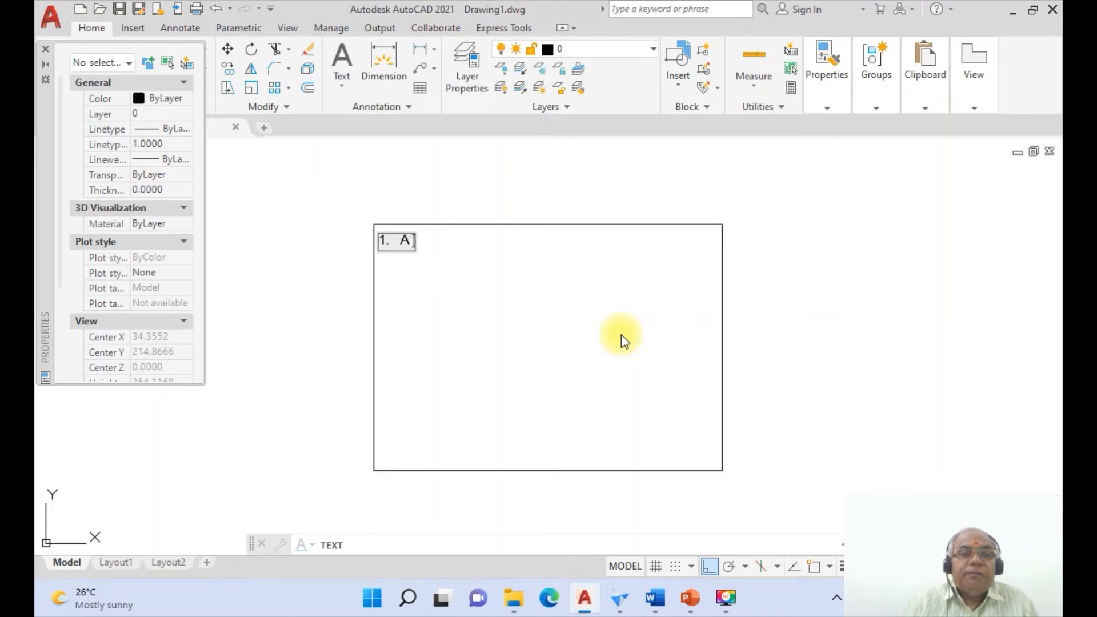
text( point )
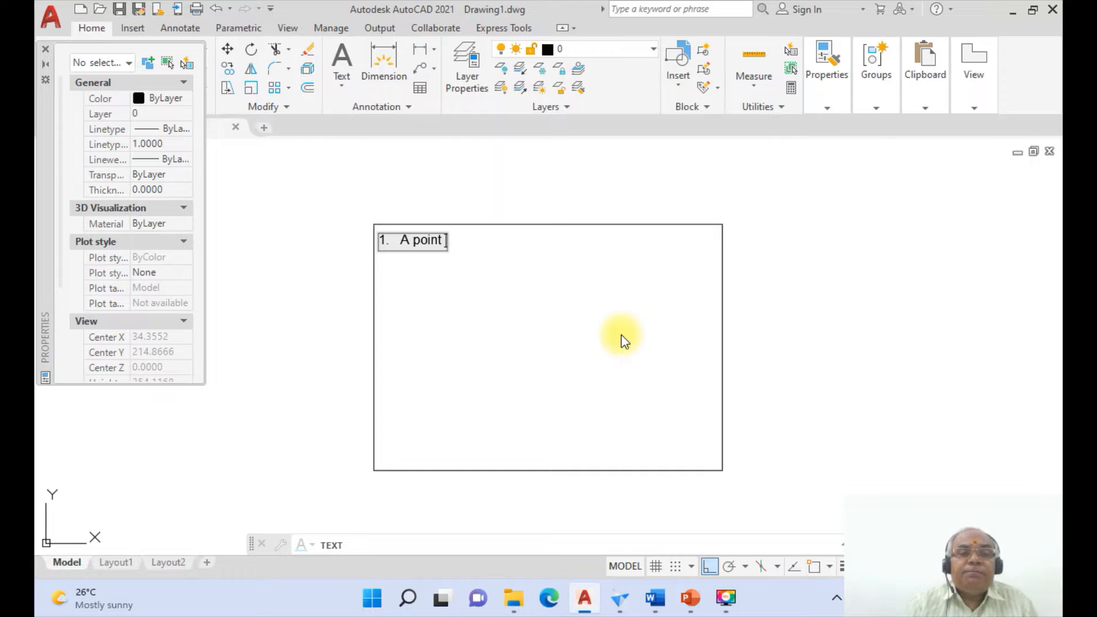
text(P 30)
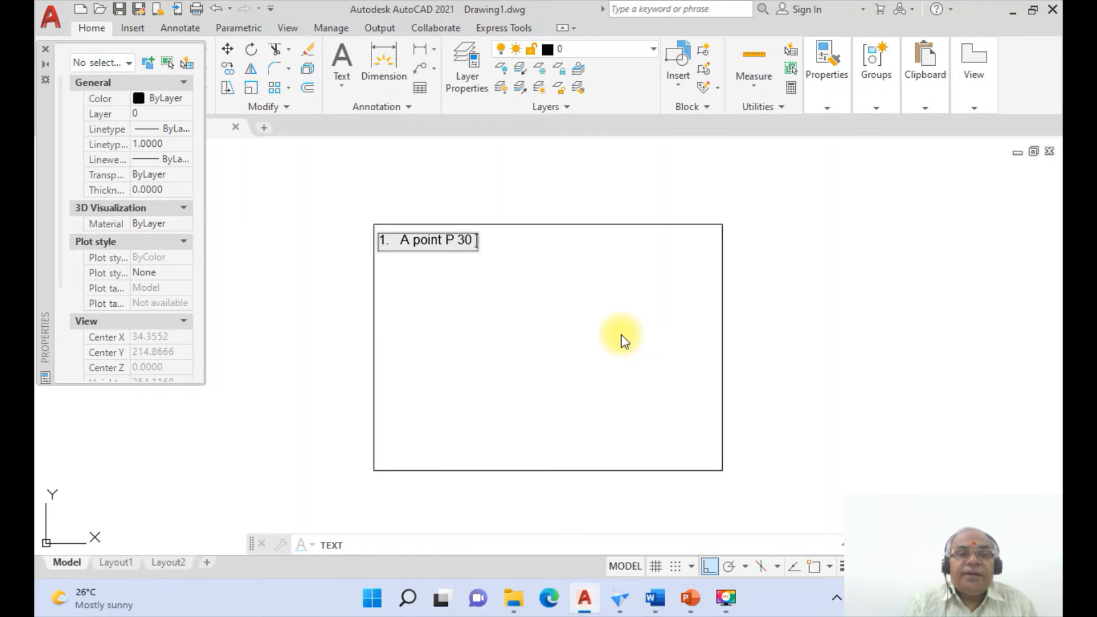
text( mm infront of VP)
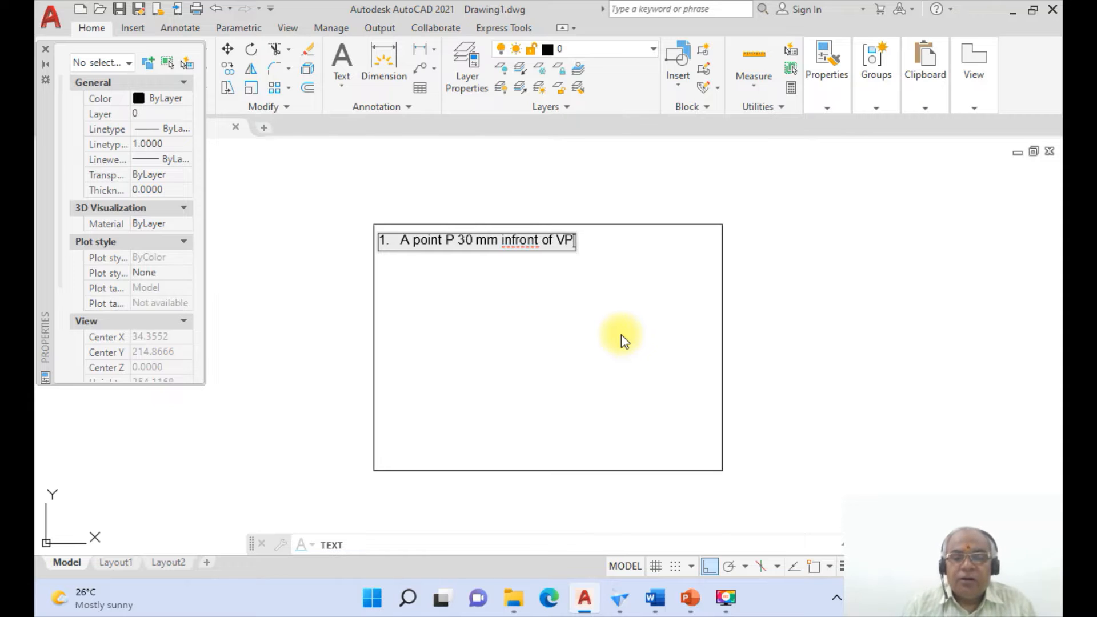
text(,)
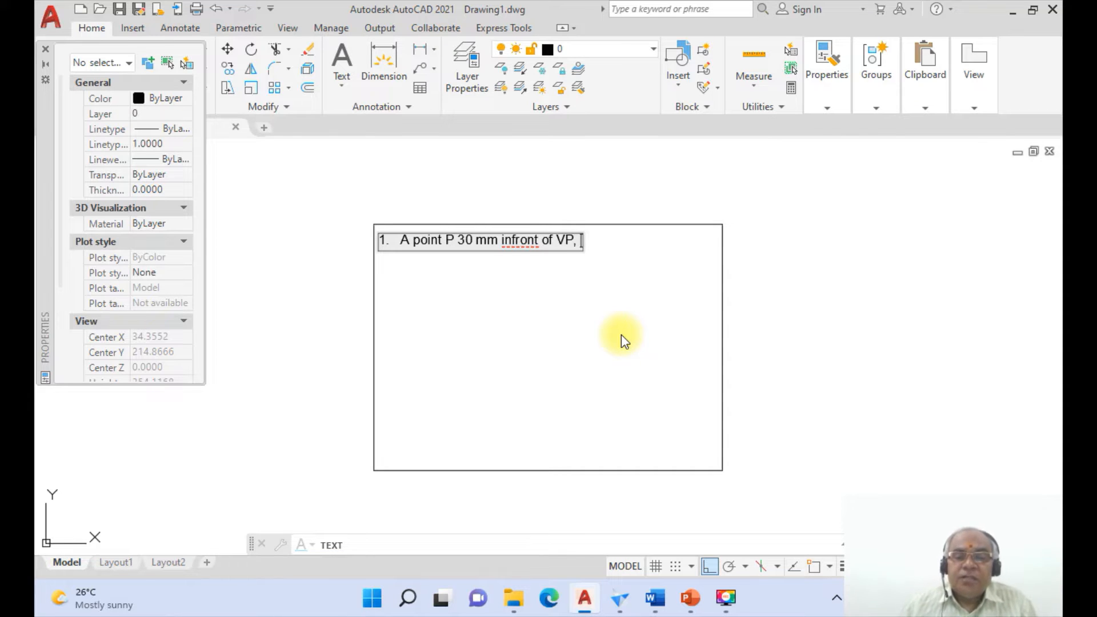
Step: Check the statement in Word and continue the text in AutoCAD with "40 mm above HP"
click(650, 595)
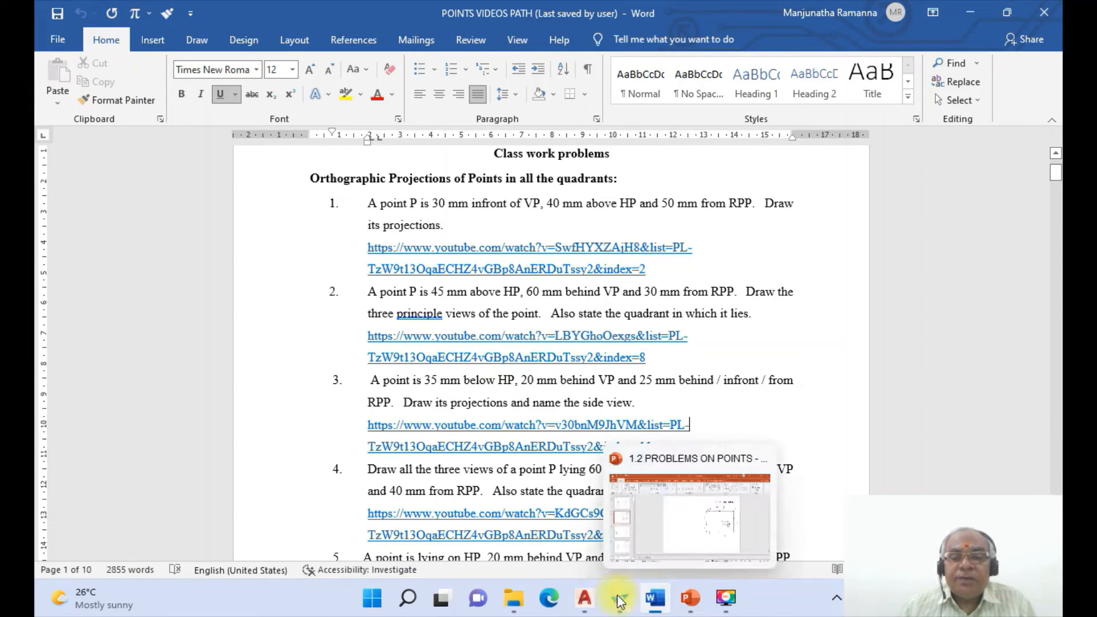
click(584, 597)
text(40 m)
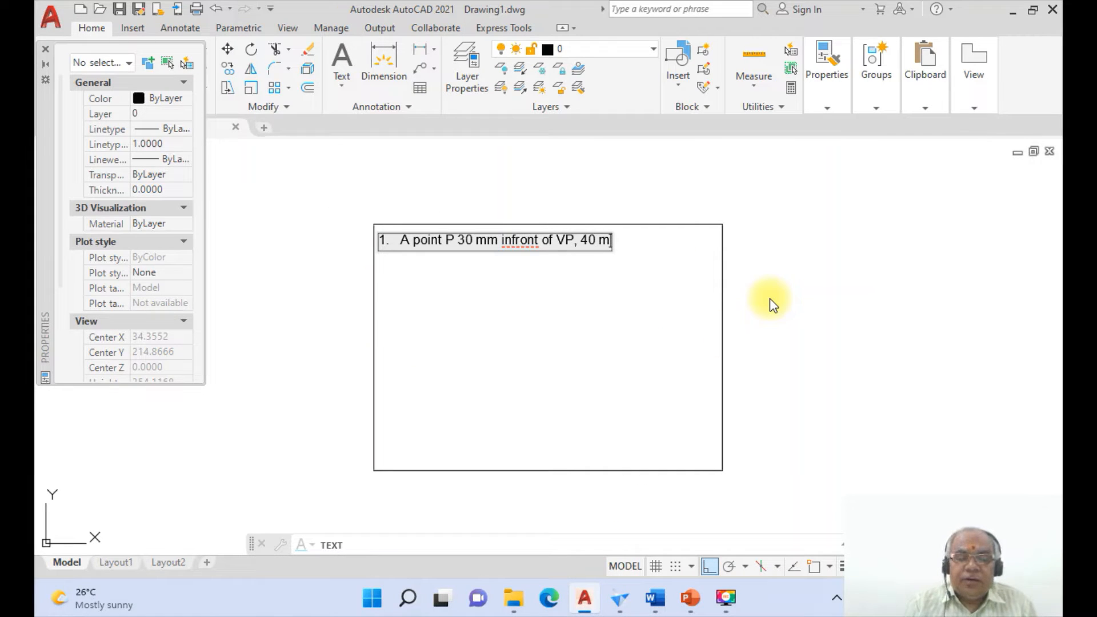
text(m above H)
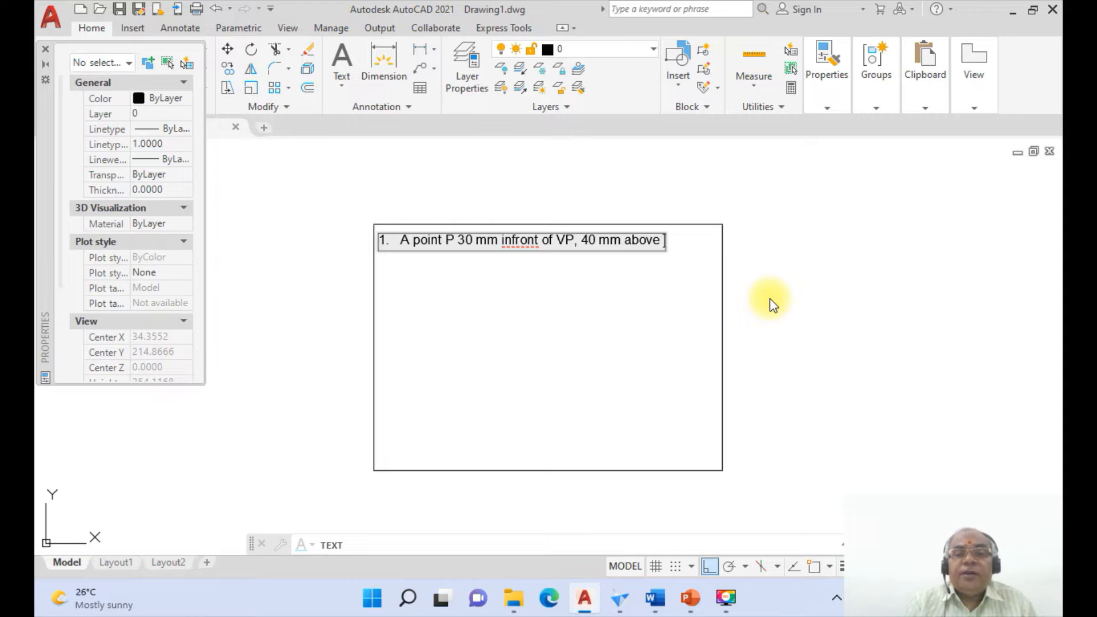
key(BackSpace)
text(HP)
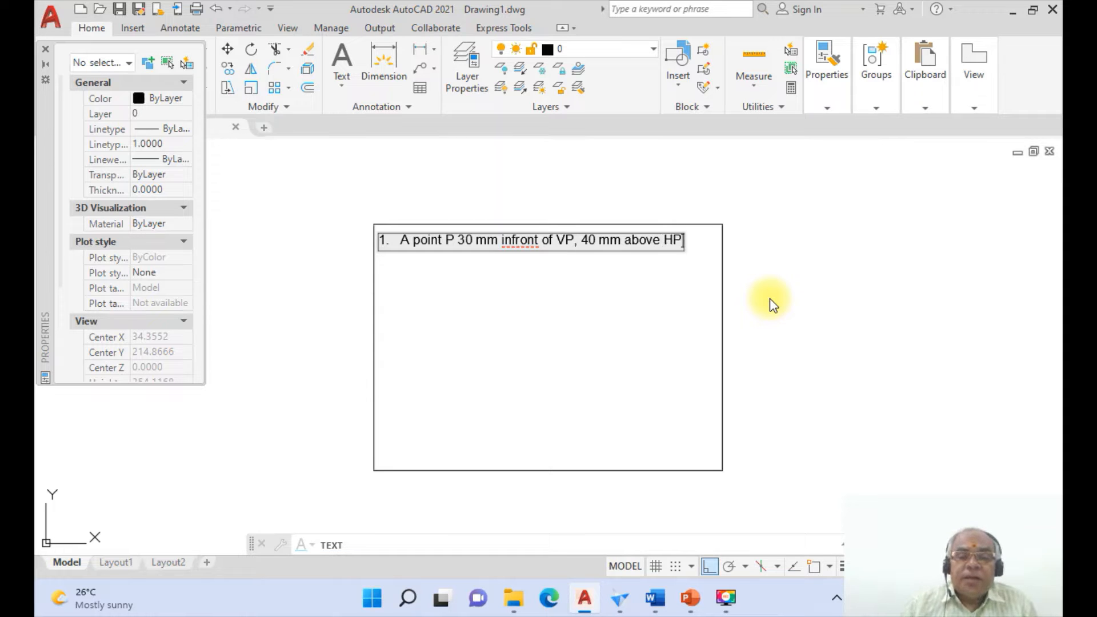
Step: Check the wording in Word, end the statement's first line in AutoCAD with "and", and enter "50 mm from RPP." on a second line
click(653, 597)
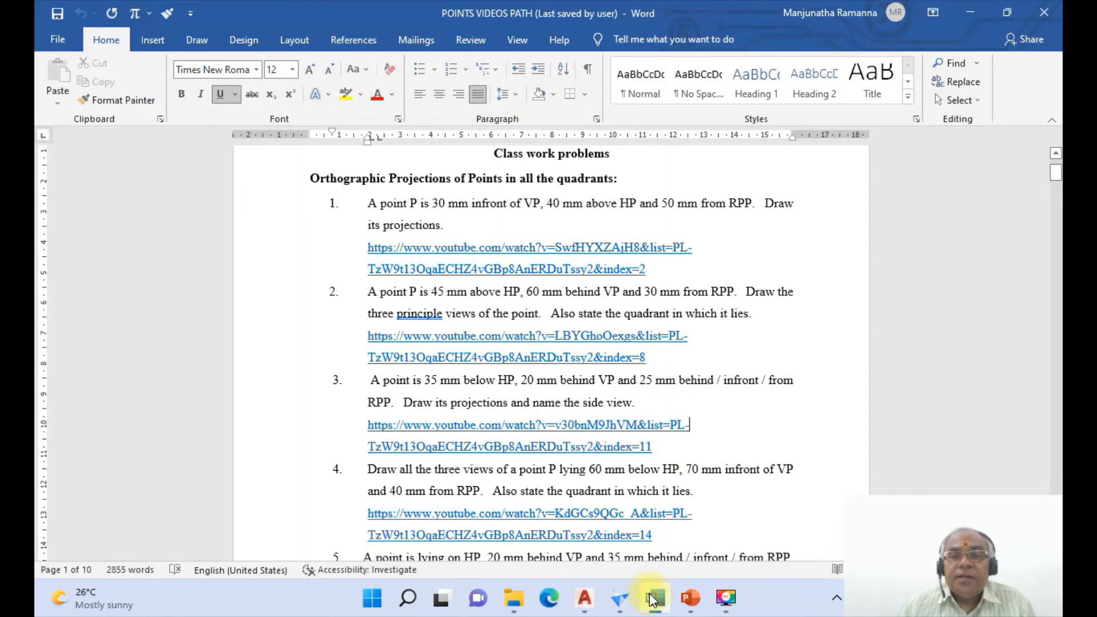
click(584, 598)
text(and)
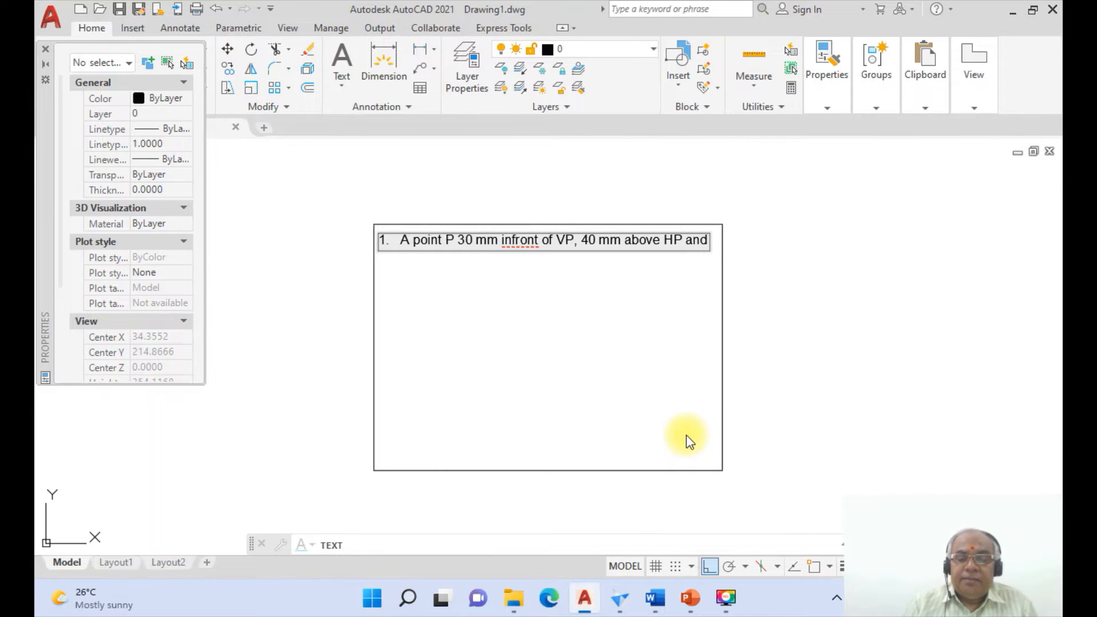
key(Return)
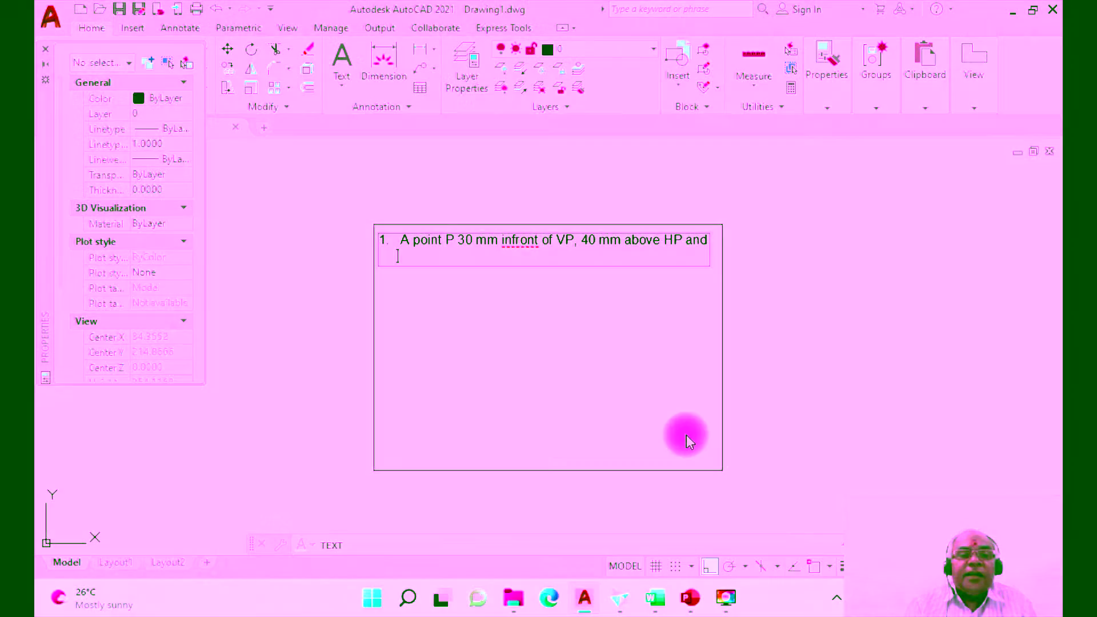
text(50)
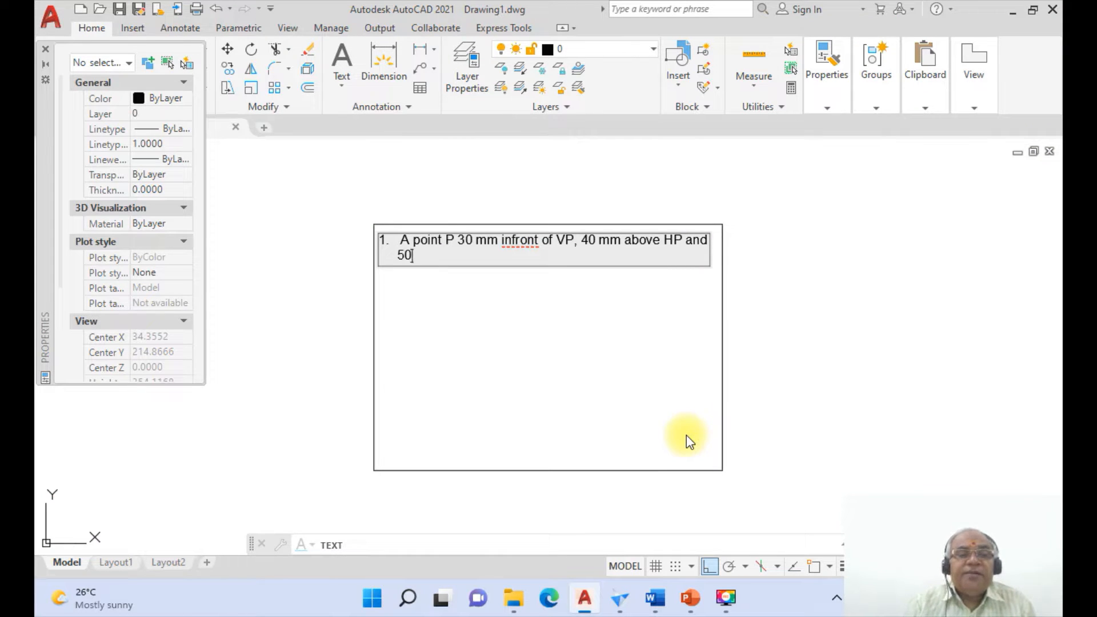
text( mm)
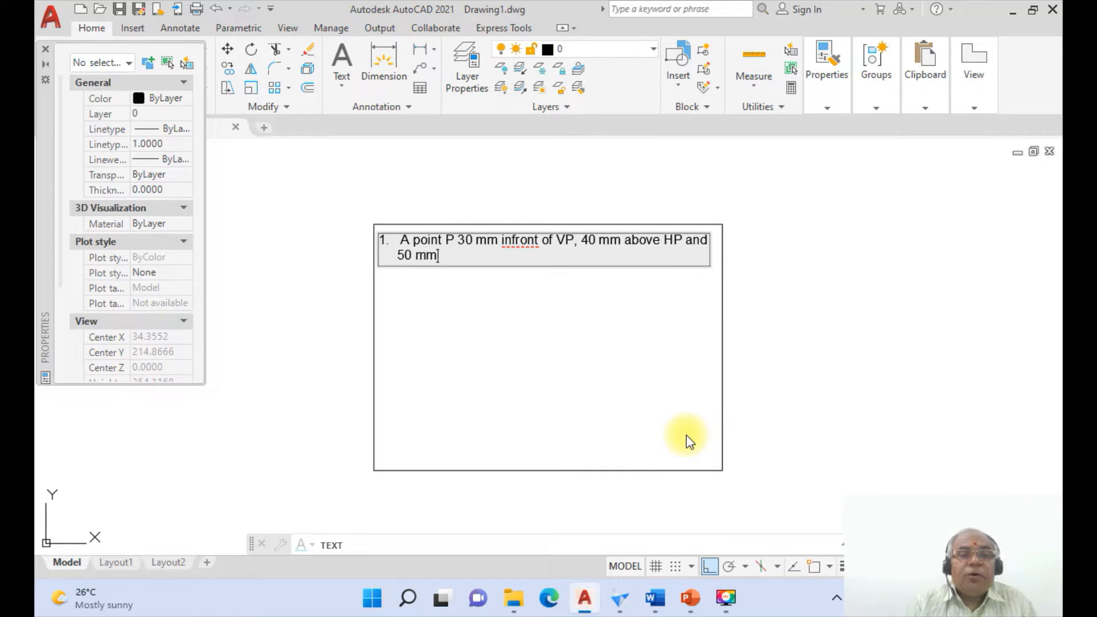
text( from )
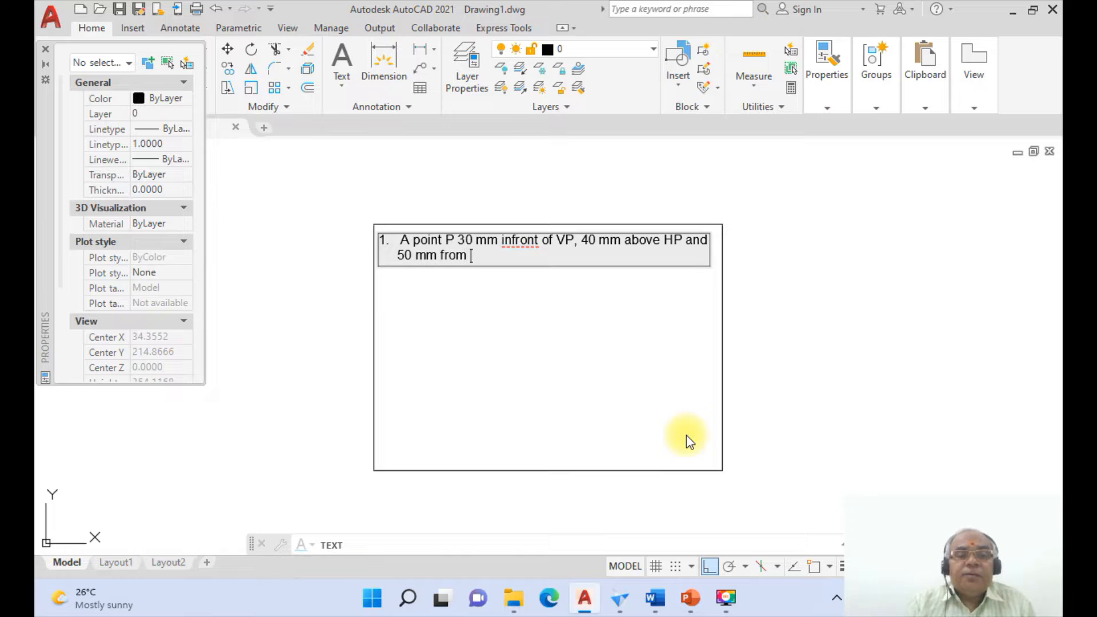
text(RPP.   )
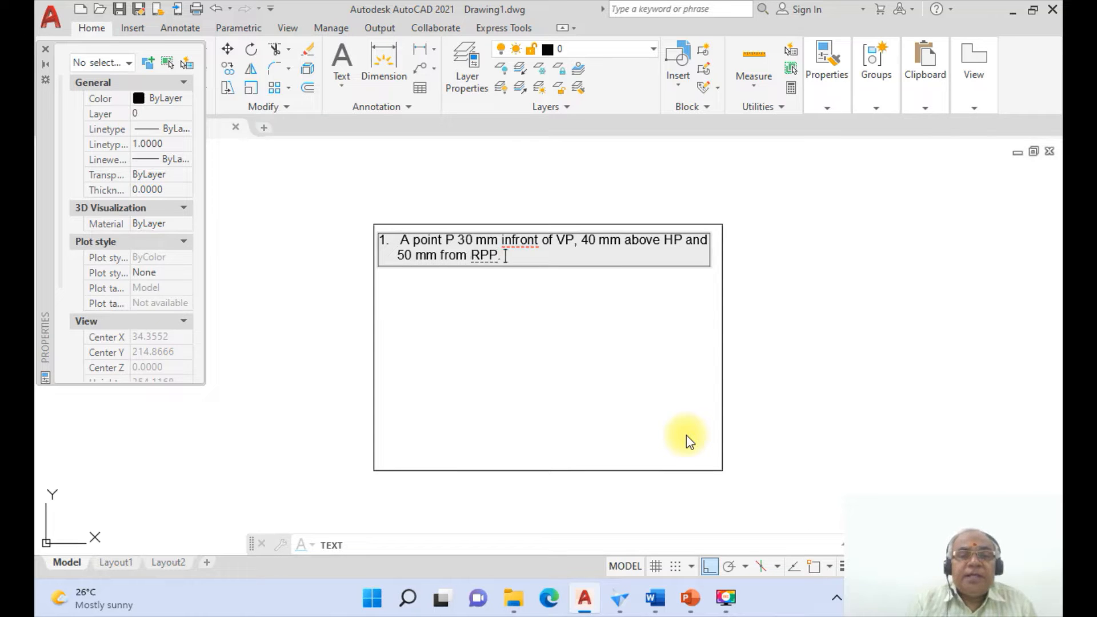
Step: Complete the second line with "Draw its projections.", consulting the Word document for the wording, and finish the text
text(Draw)
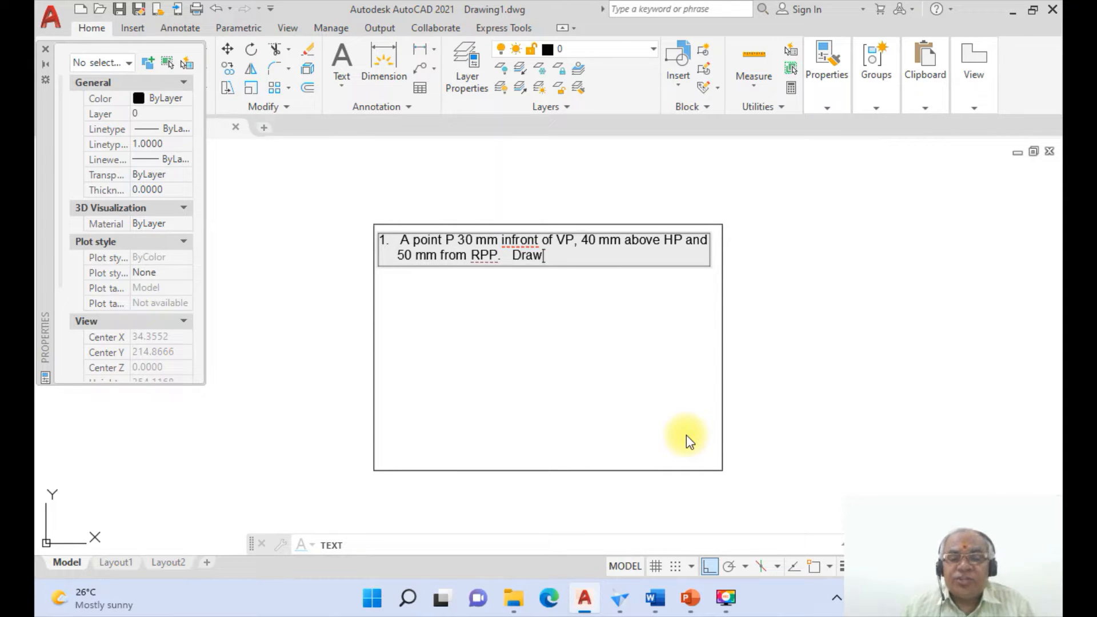
click(655, 600)
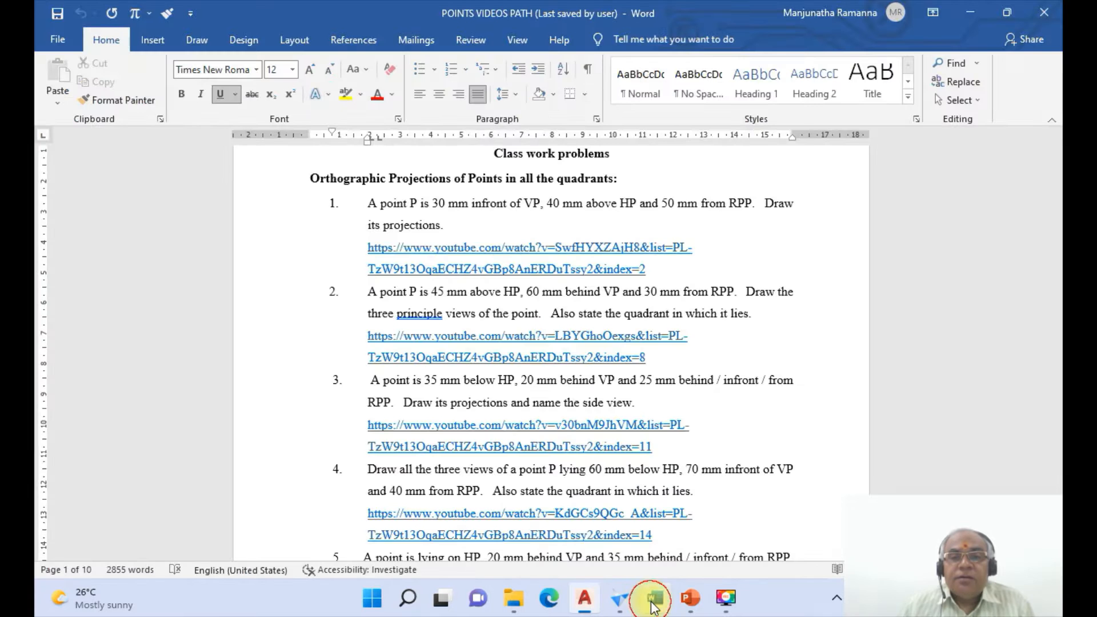
click(584, 598)
text(its)
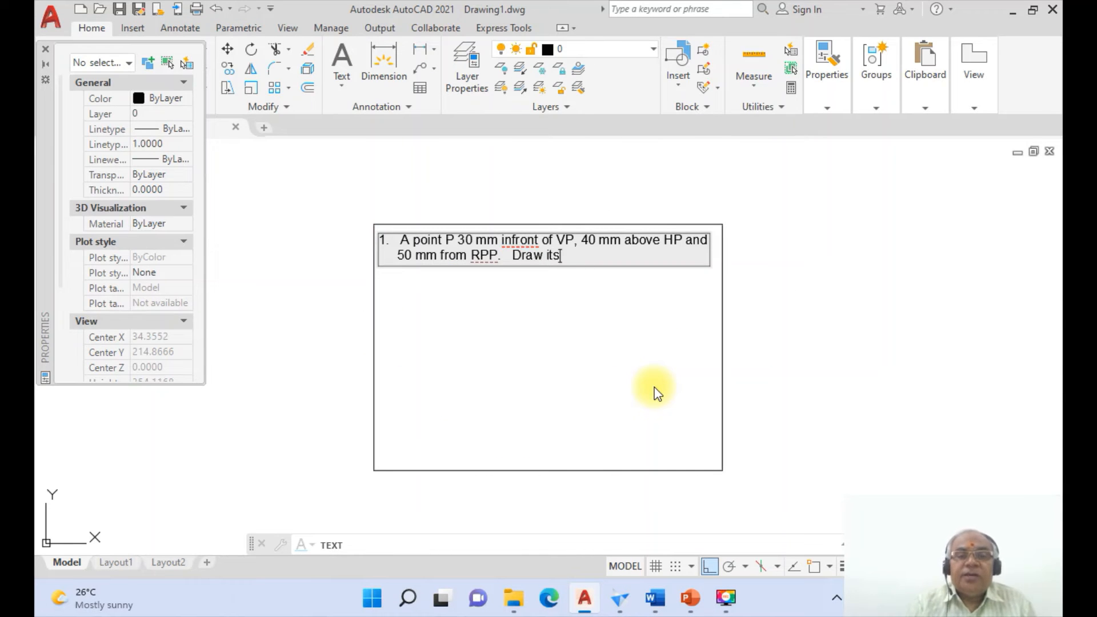
text( projections.)
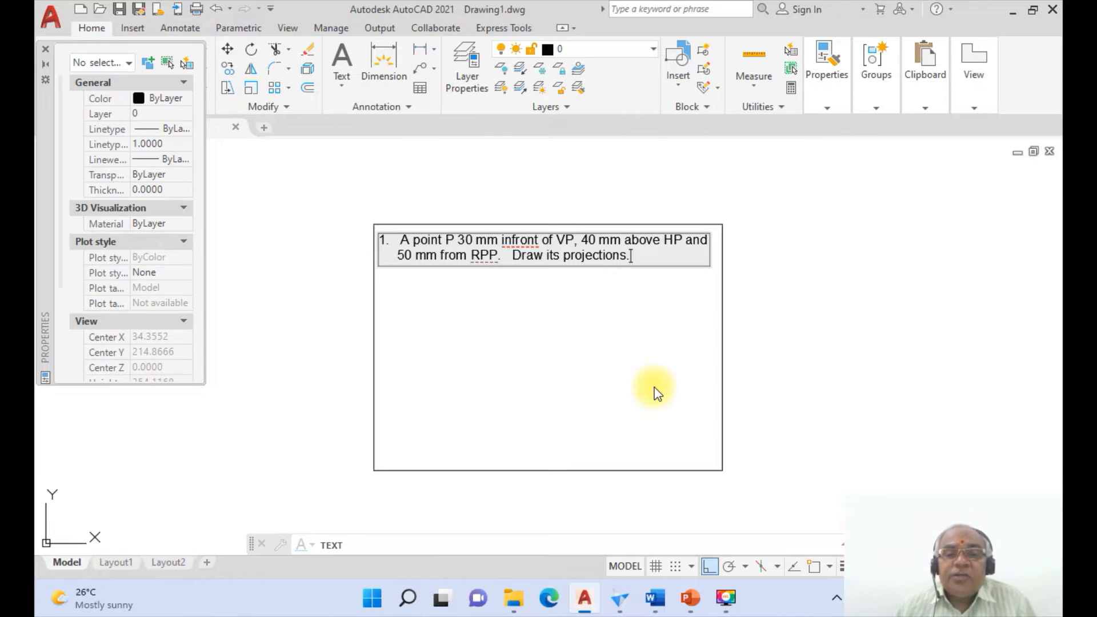
key(Return)
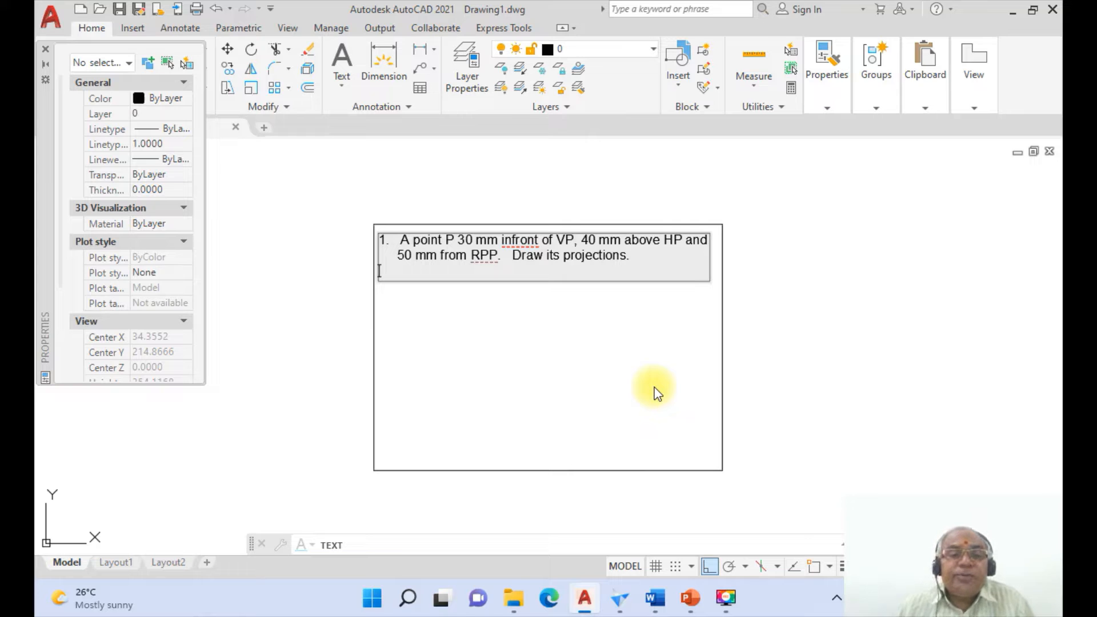
key(Return)
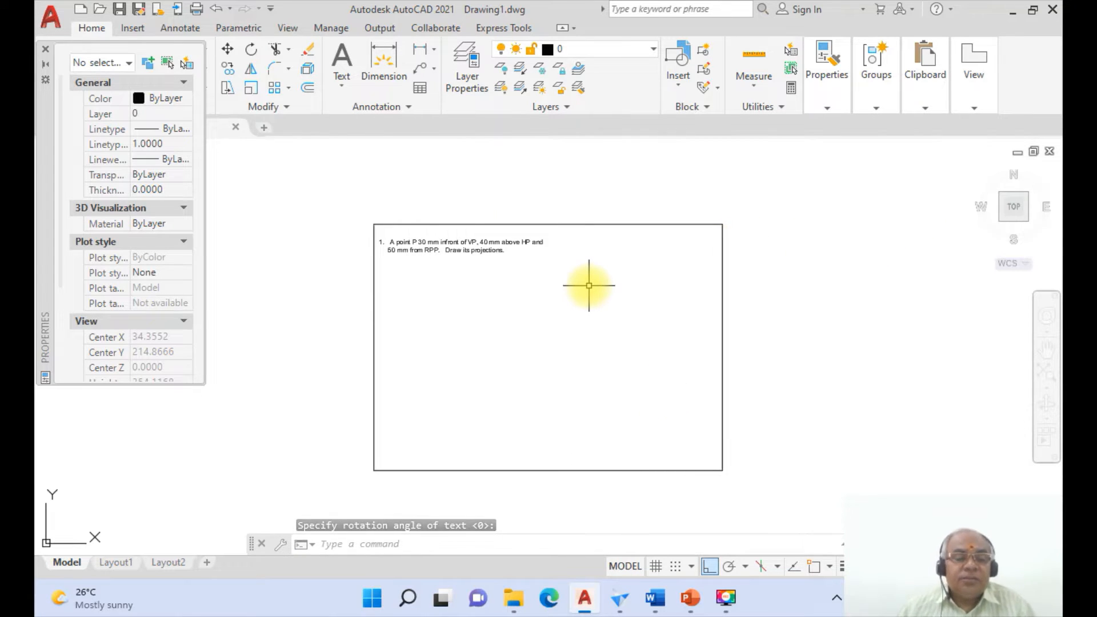
text(z)
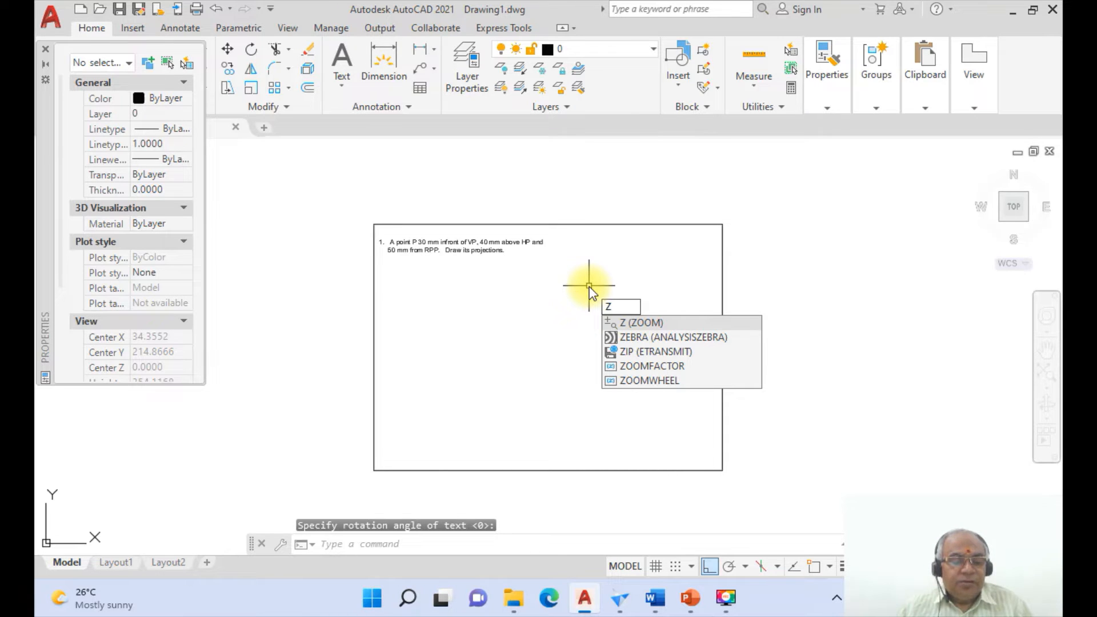
text(w)
key(Return)
click(362, 212)
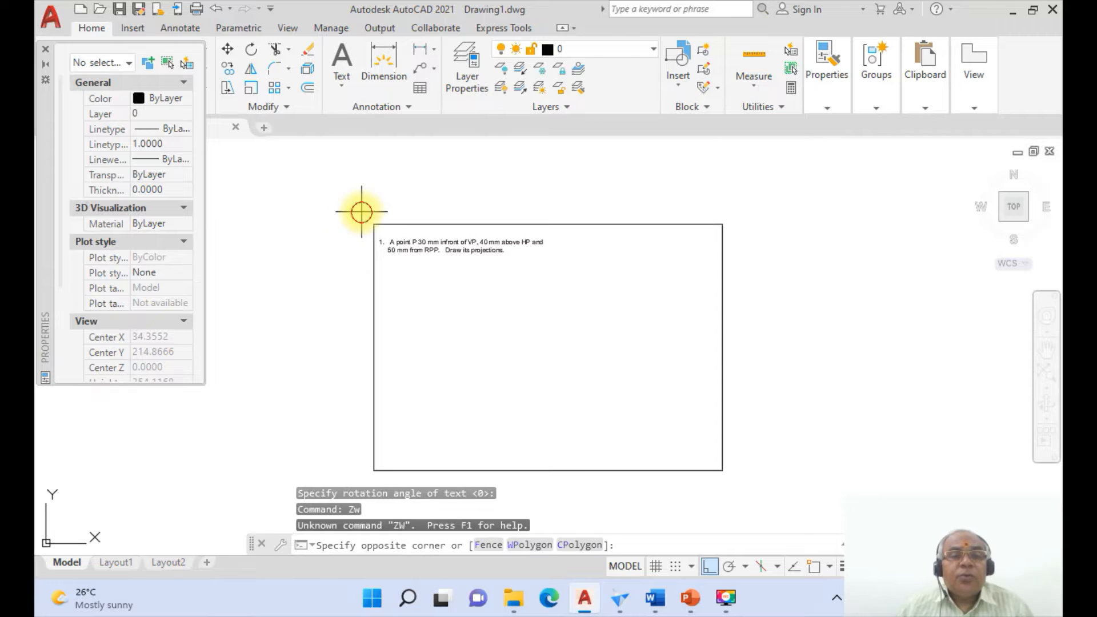
click(746, 489)
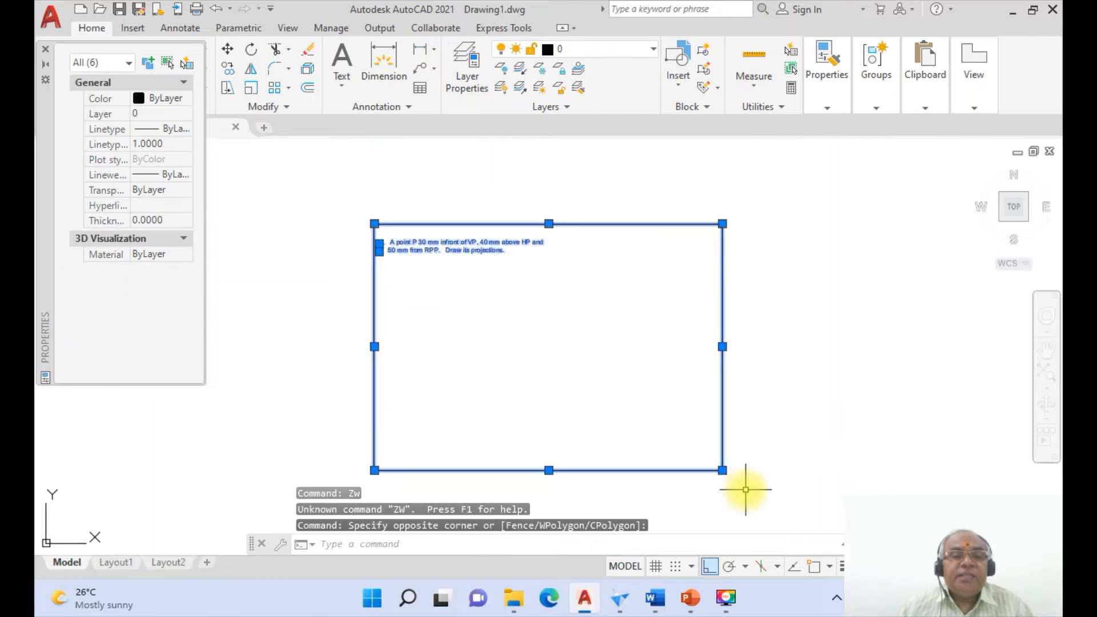
key(Escape)
key(Escape)
Step: Zoom in with a window around the sheet border to enlarge the problem statement
text(z)
key(Return)
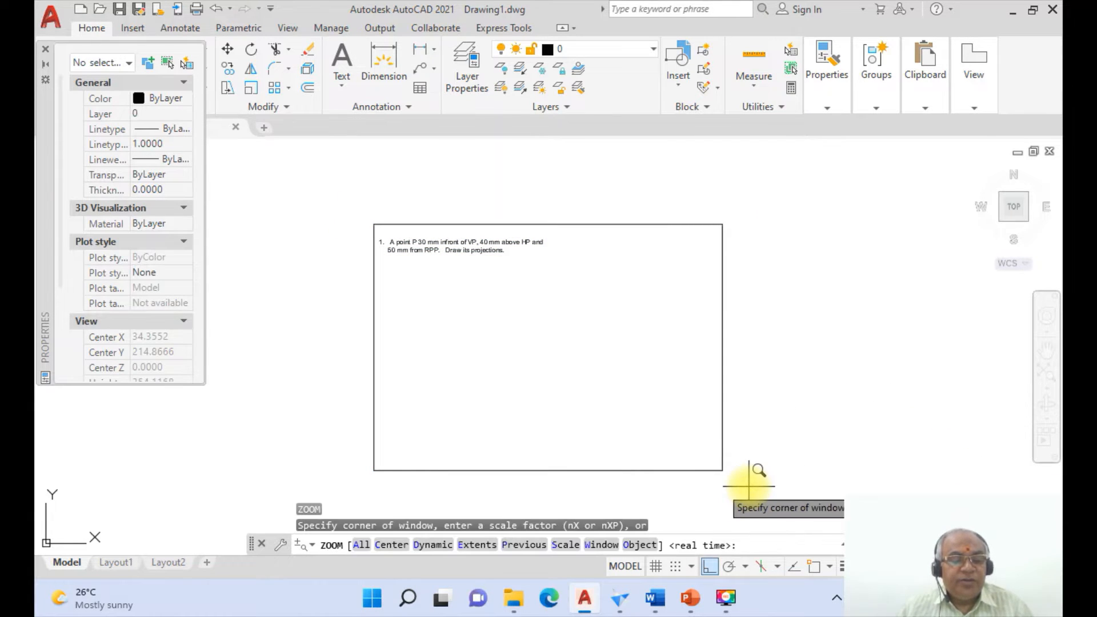
text(w)
key(Return)
click(351, 197)
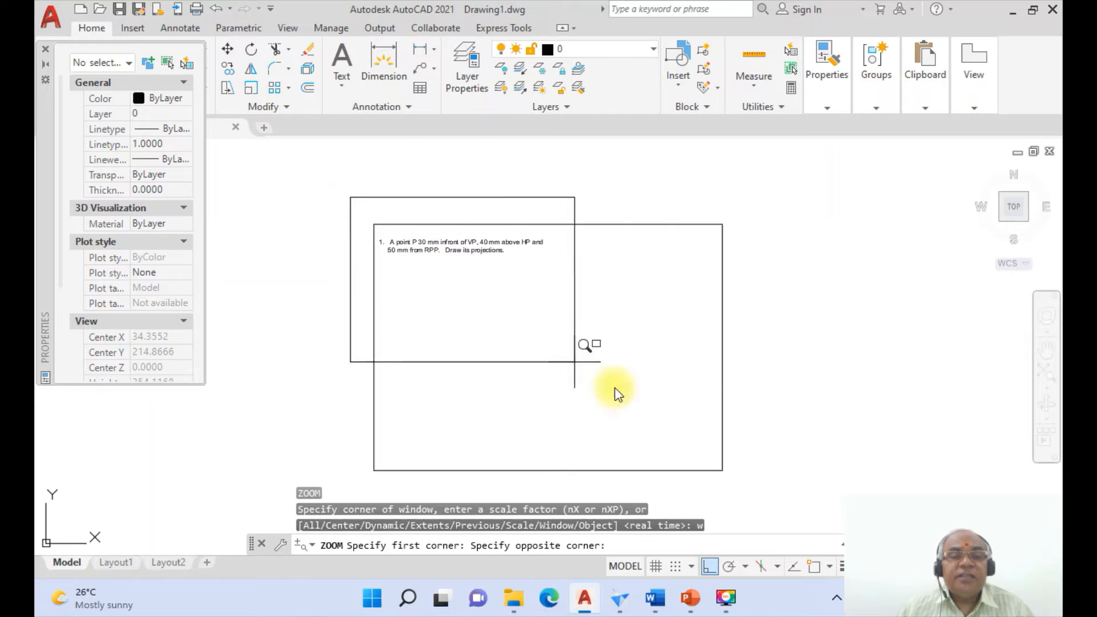
click(754, 474)
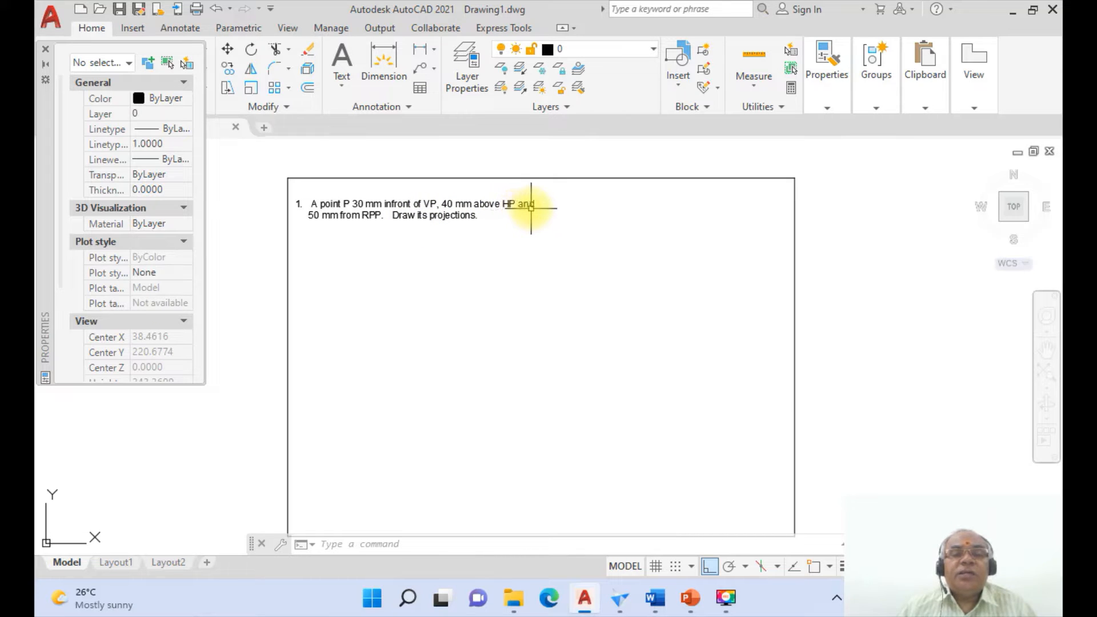
Step: Edit the first line of the problem statement with DDEDIT, appending "50 mm from RPP" after "and"
text(d)
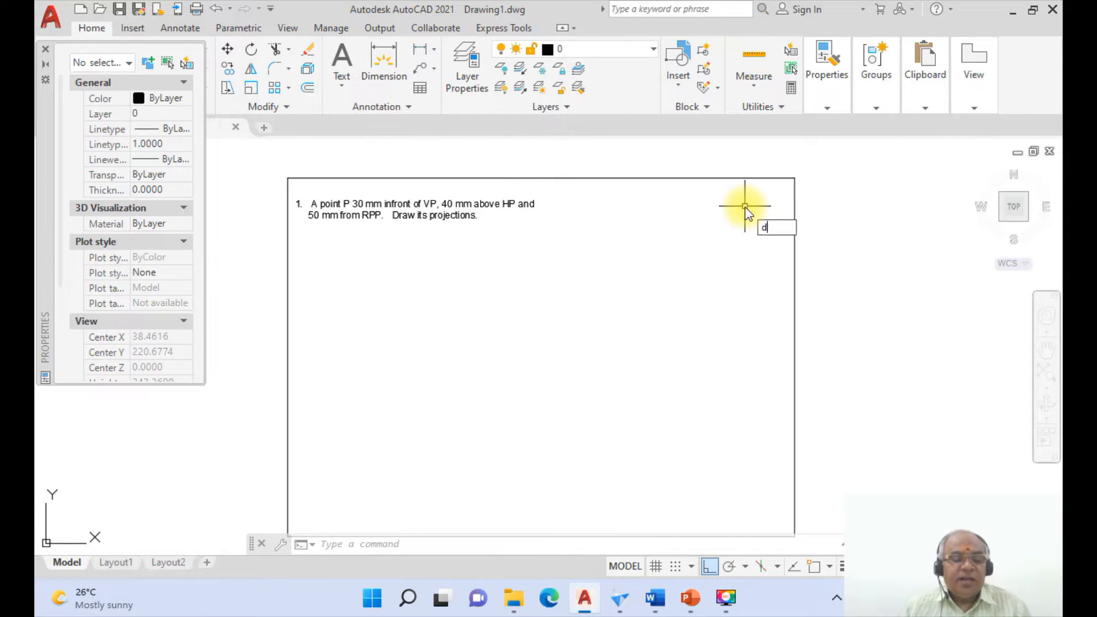
text(dedit)
key(Return)
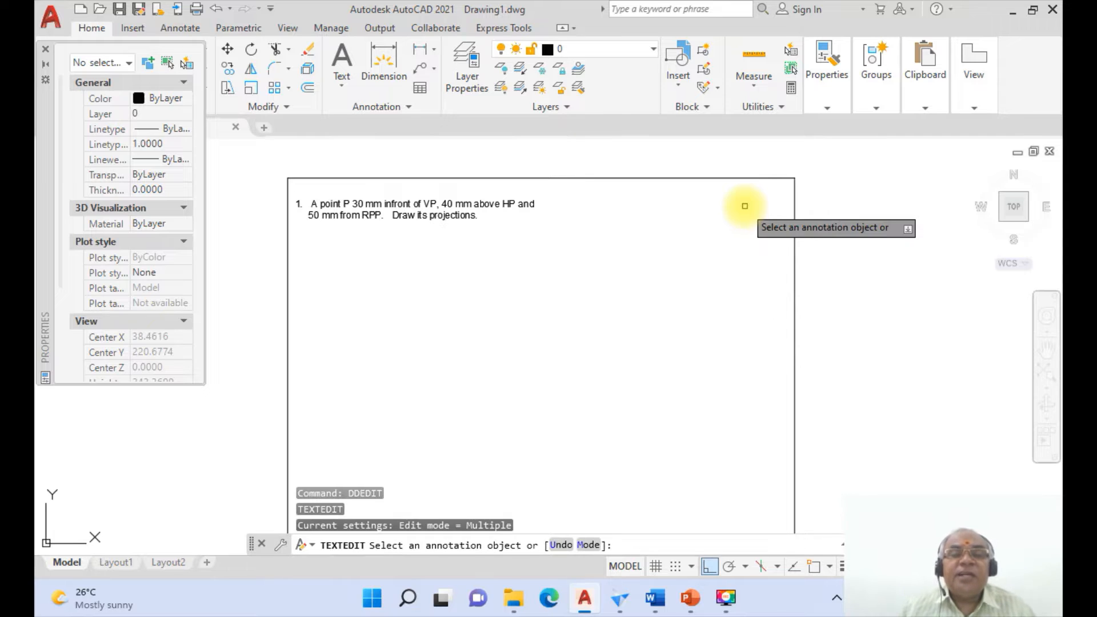
click(533, 204)
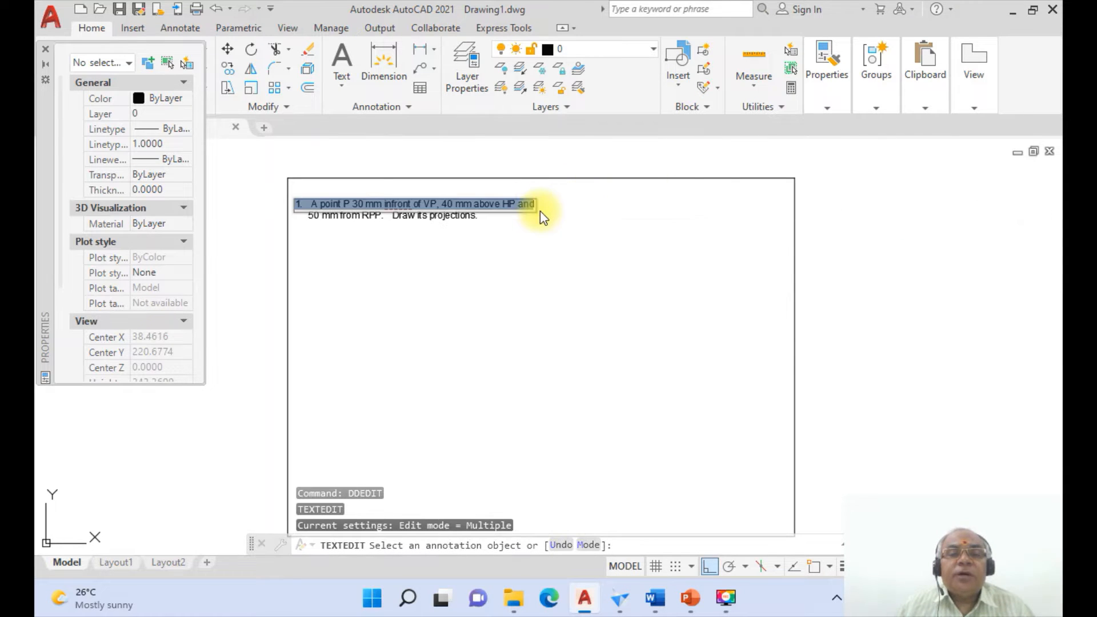
click(536, 204)
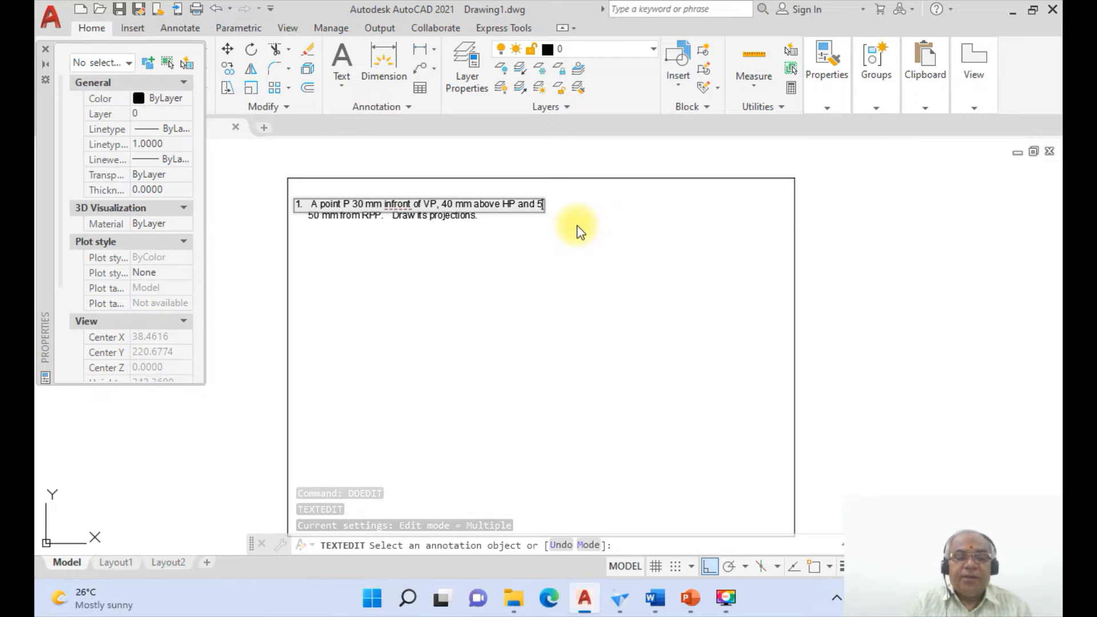
text(50 mm)
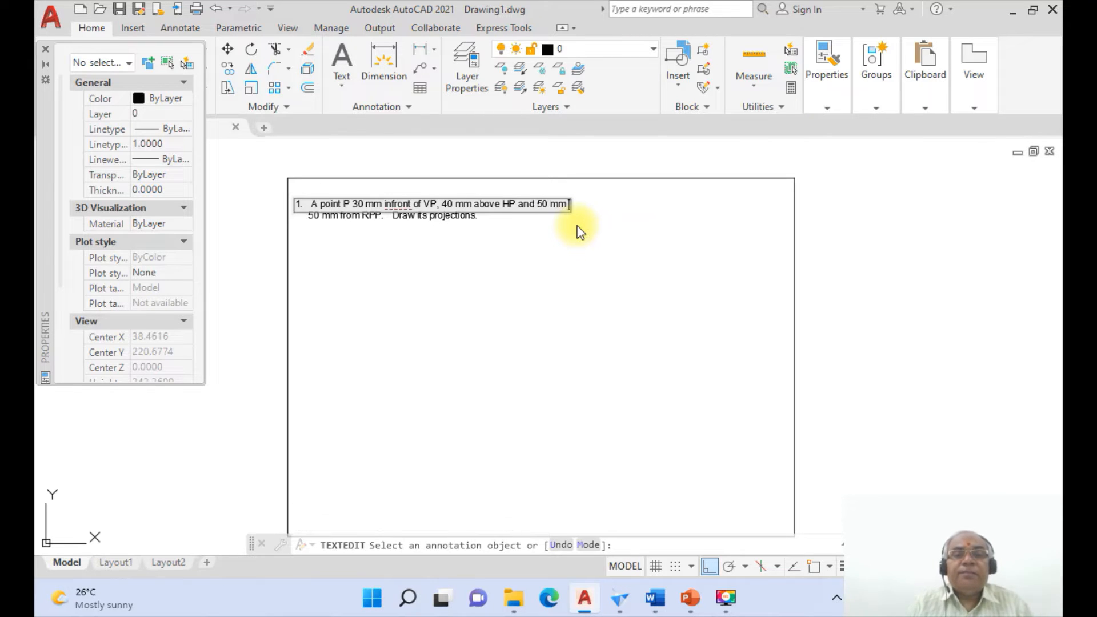
text( from RPP)
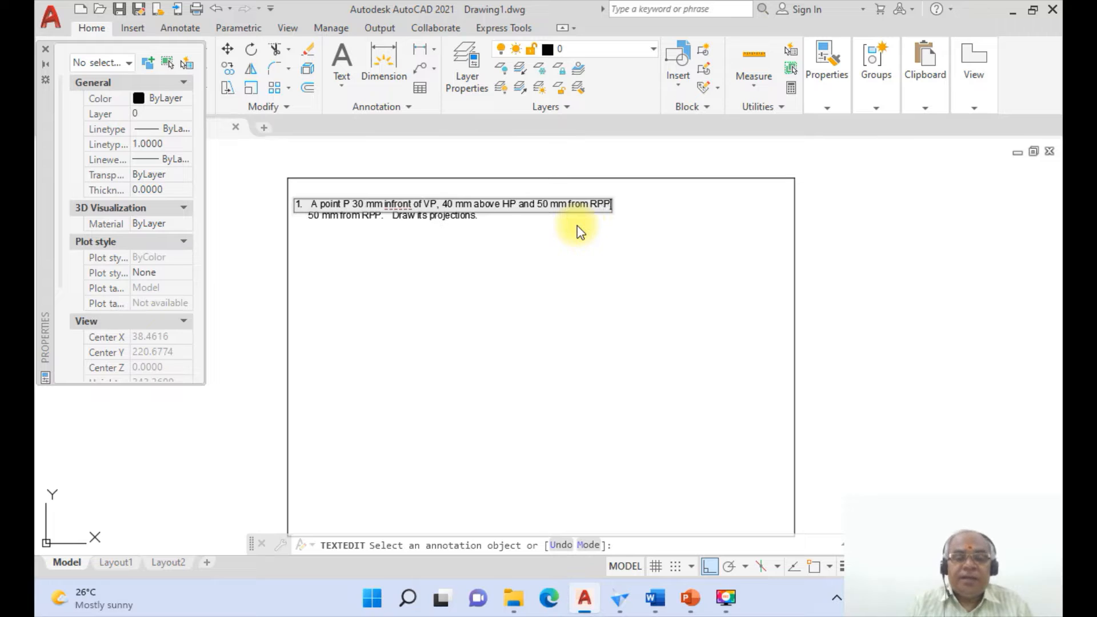
Step: End the first line with a period and the sentence "Draw its projections.", and finish the text editing
text(.  dRAW)
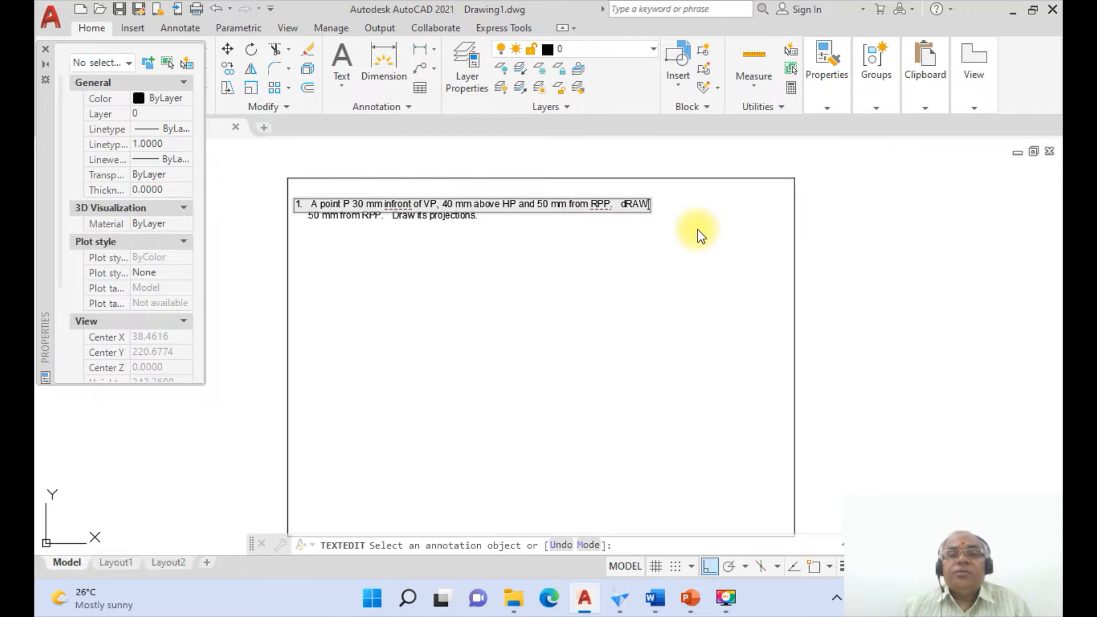
key(BackSpace)
key(BackSpace)
key(BackSpace)
key(BackSpace)
key(BackSpace)
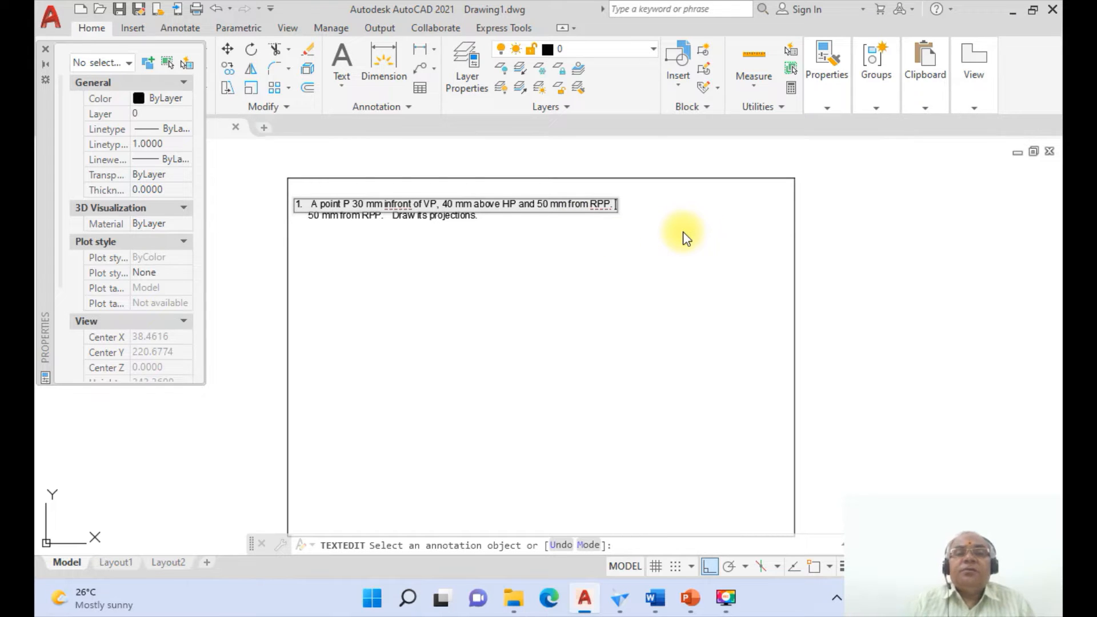
key(BackSpace)
text(D)
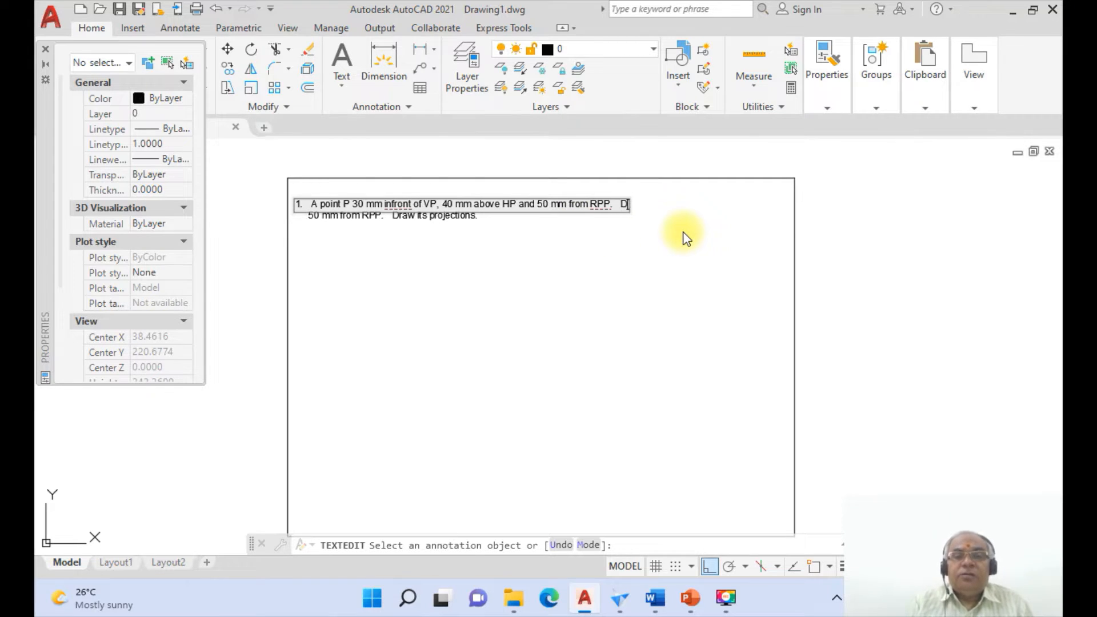
text(ra)
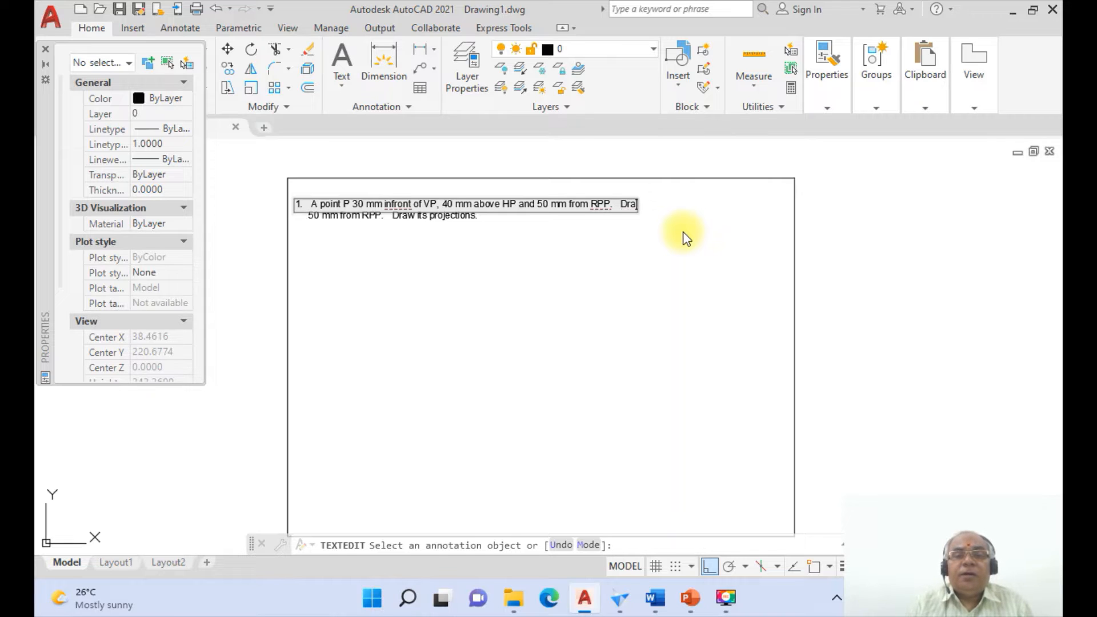
text(w its p)
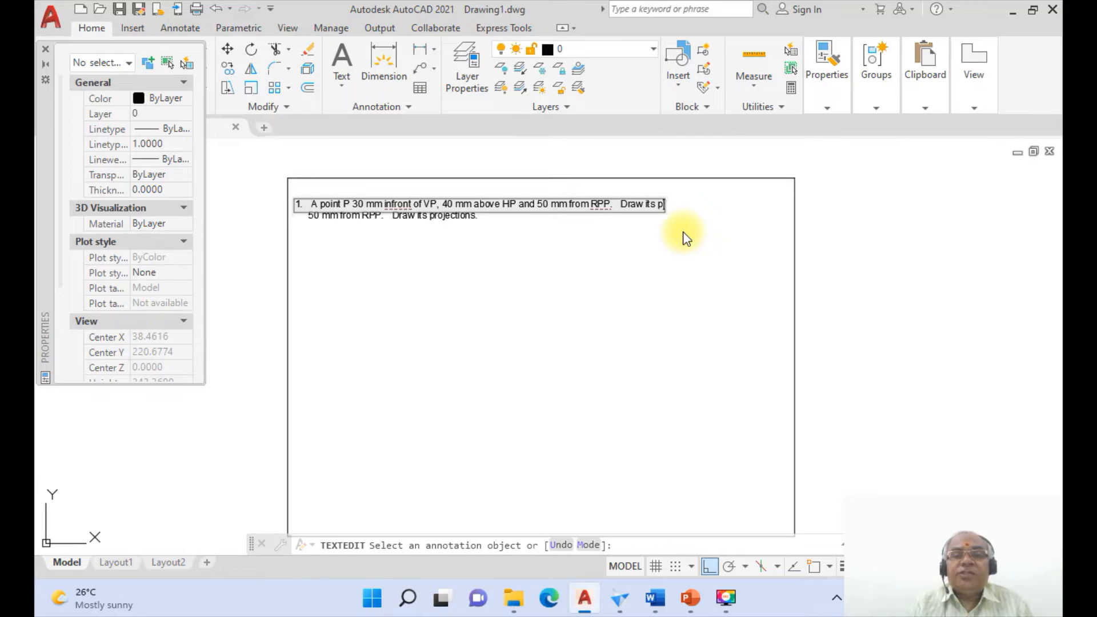
text(orojections.)
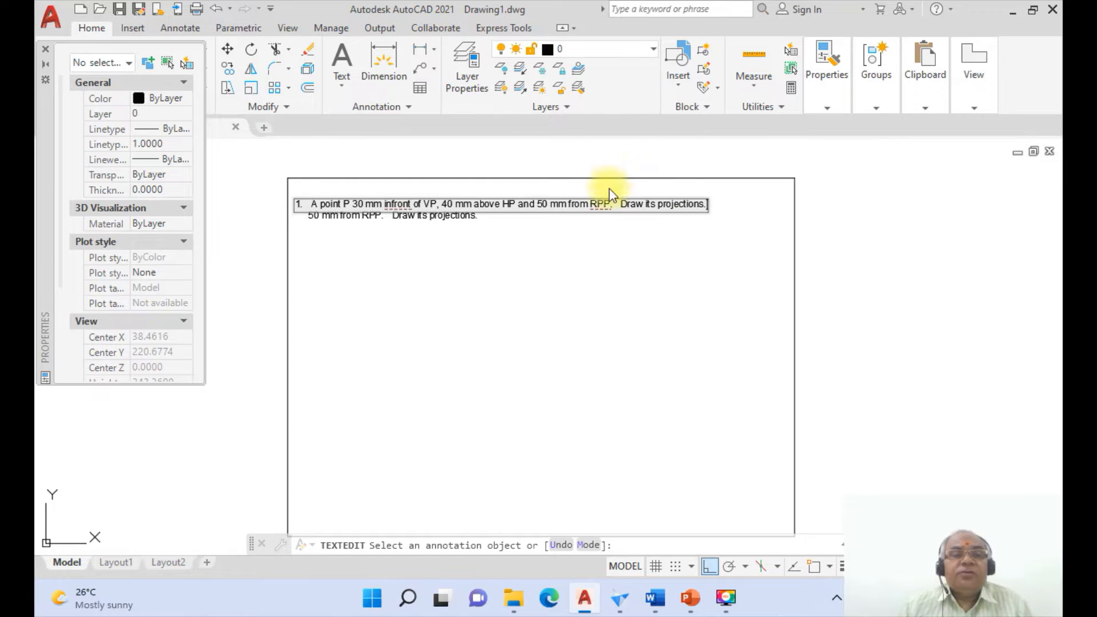
click(595, 262)
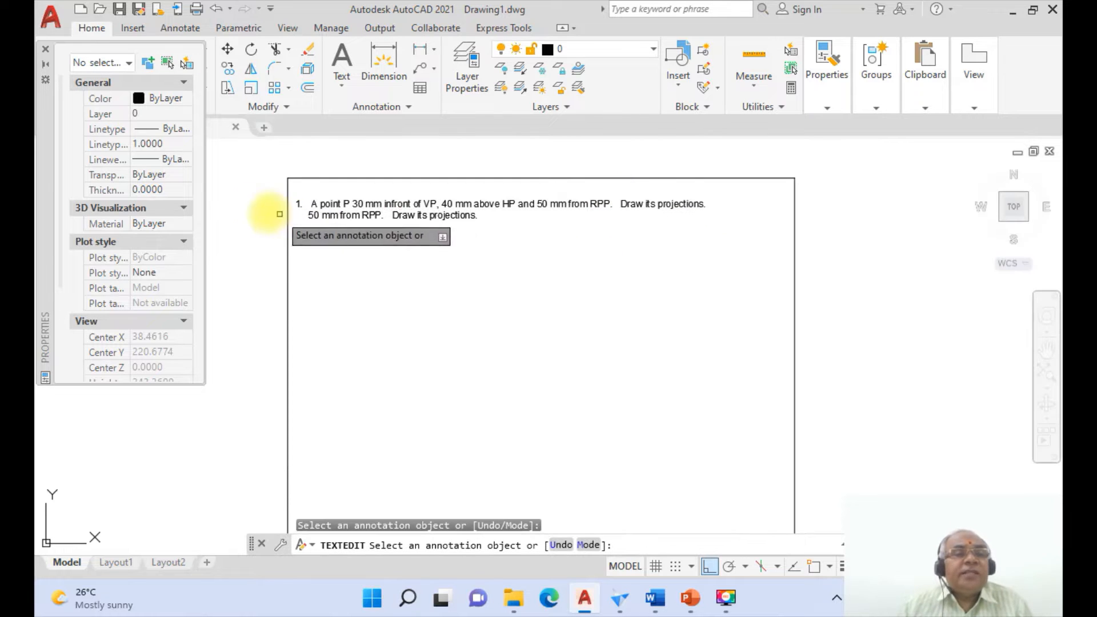
key(Escape)
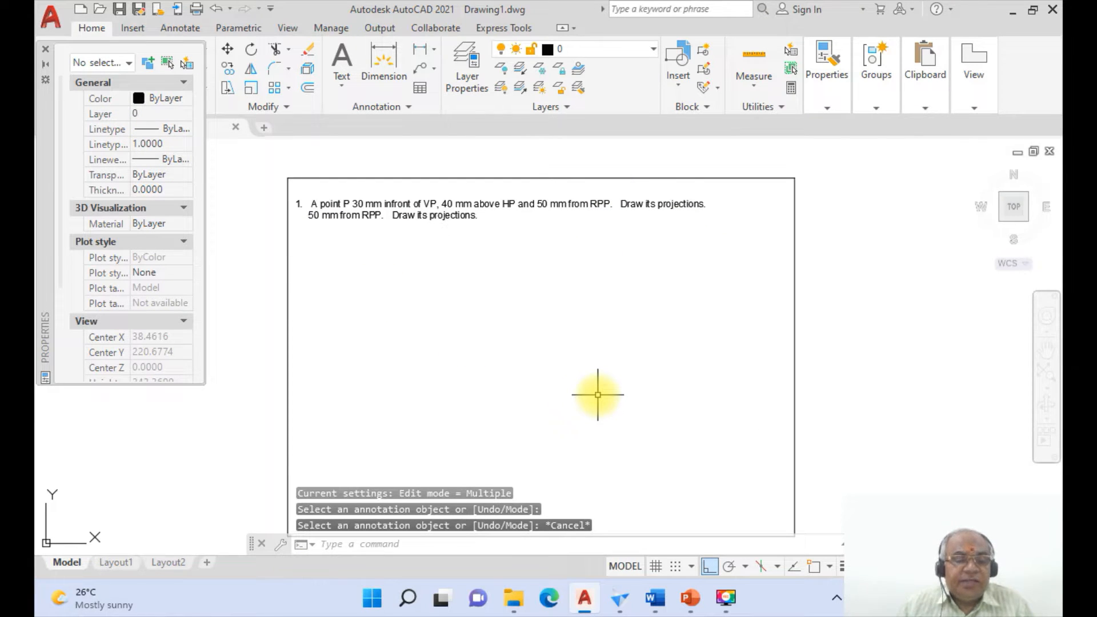
Step: Erase the redundant second text line, "50 mm from RPP. Draw its projections."
key(Return)
click(475, 215)
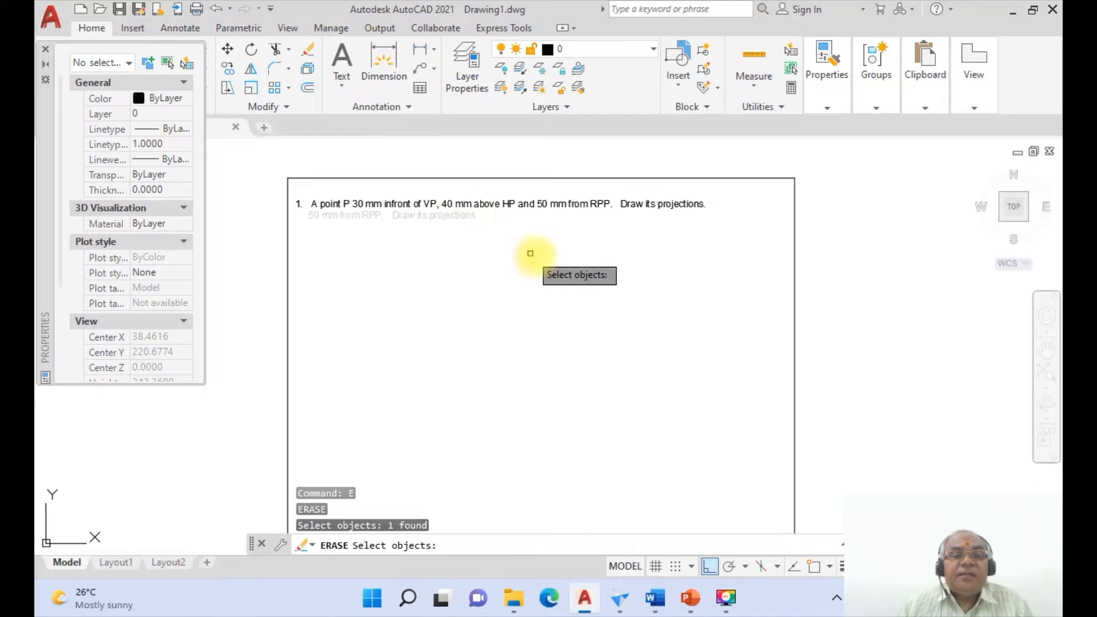
key(Return)
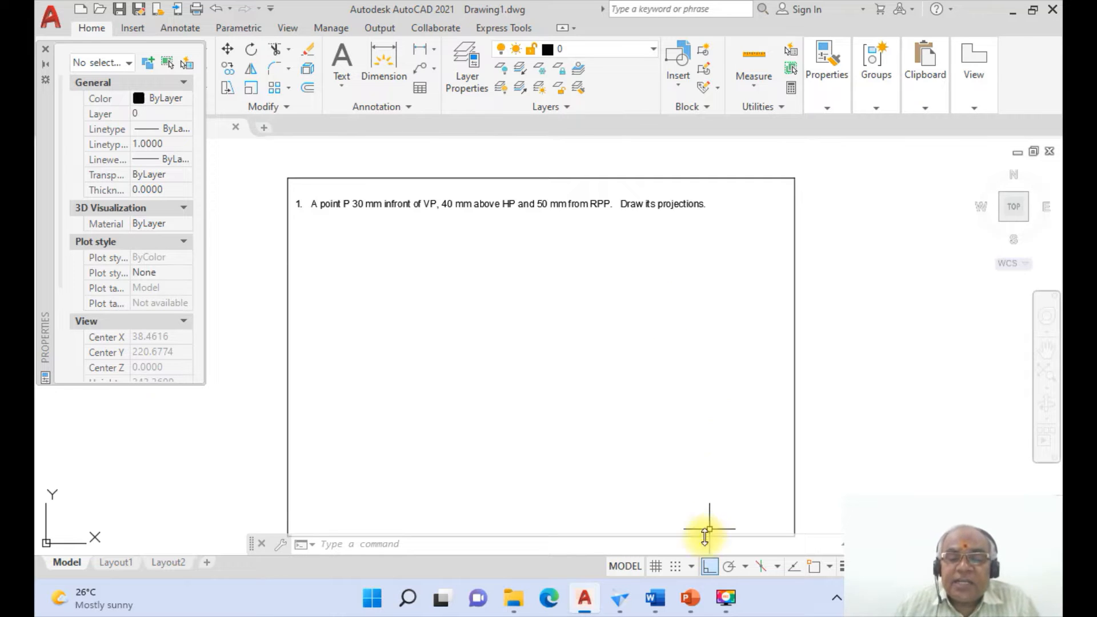
Step: Consult the final solution slide in PowerPoint, and create two new layers named XY and X1Y1 in the AutoCAD drawing
click(693, 606)
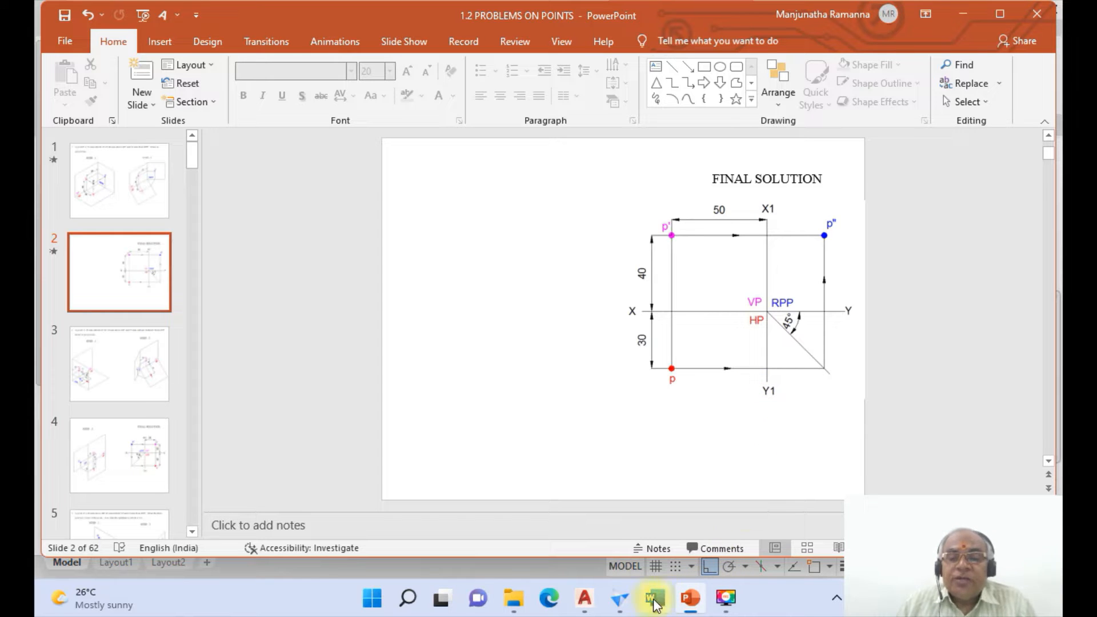
click(586, 604)
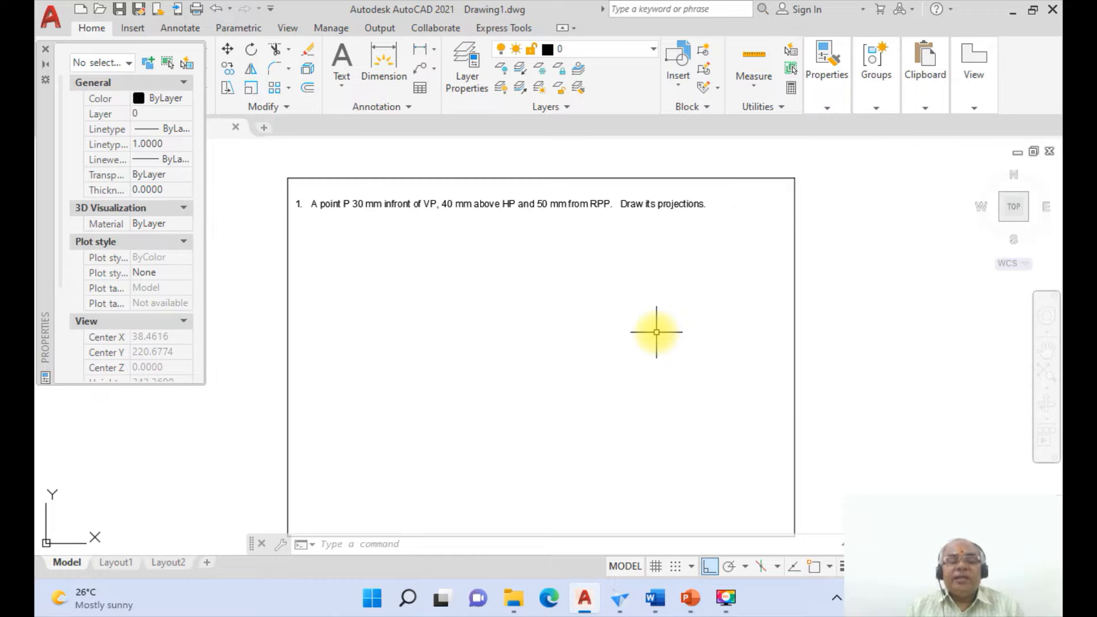
text(L)
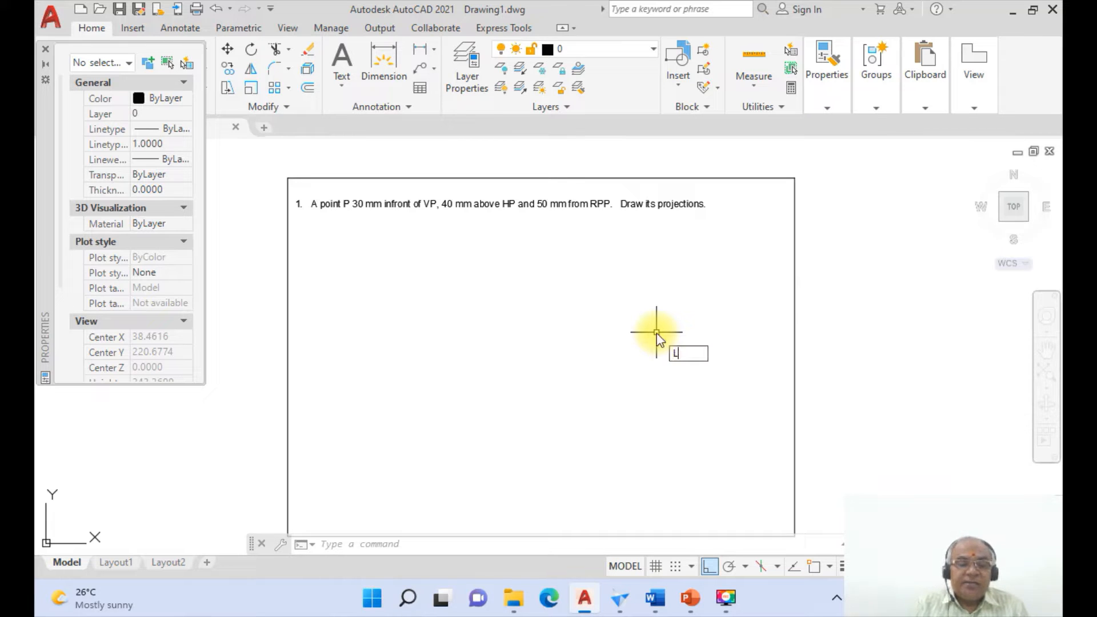
text(A)
key(Return)
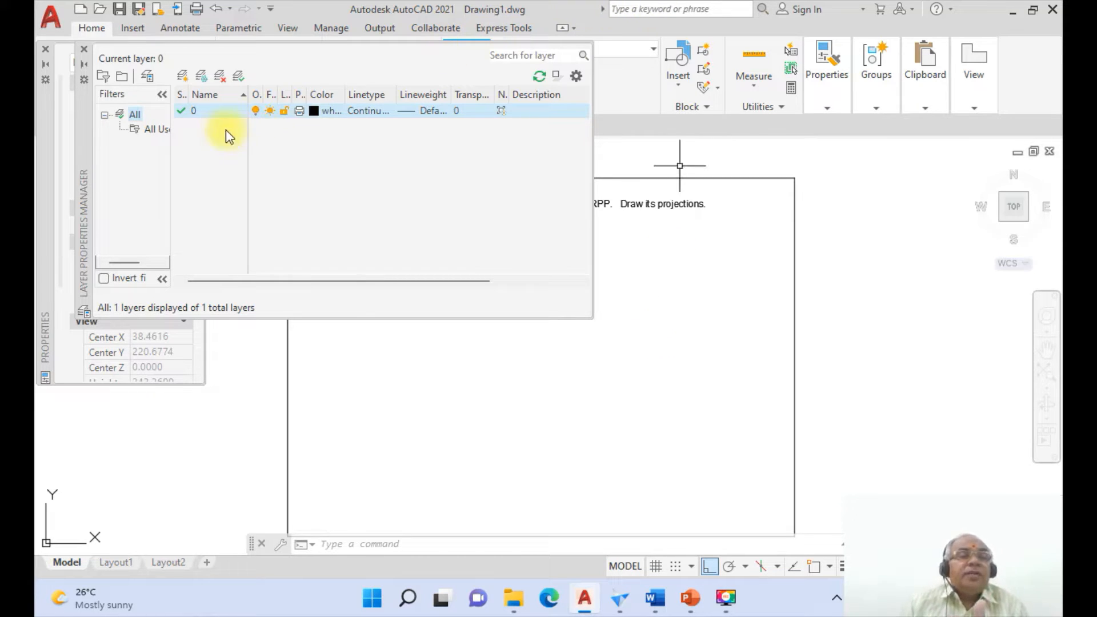
click(182, 76)
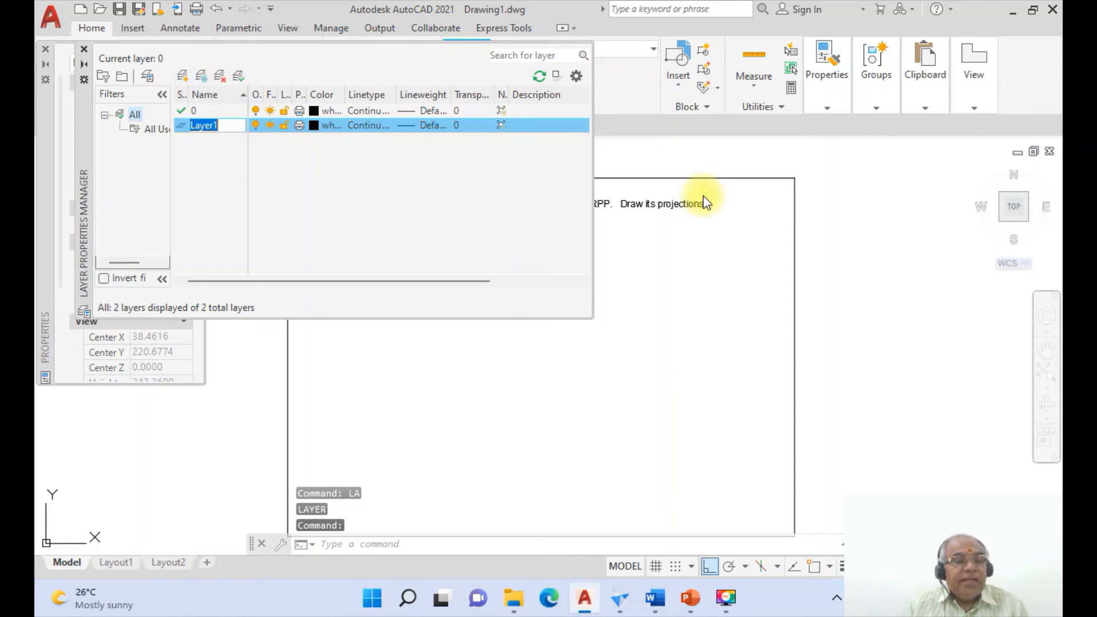
text(XY)
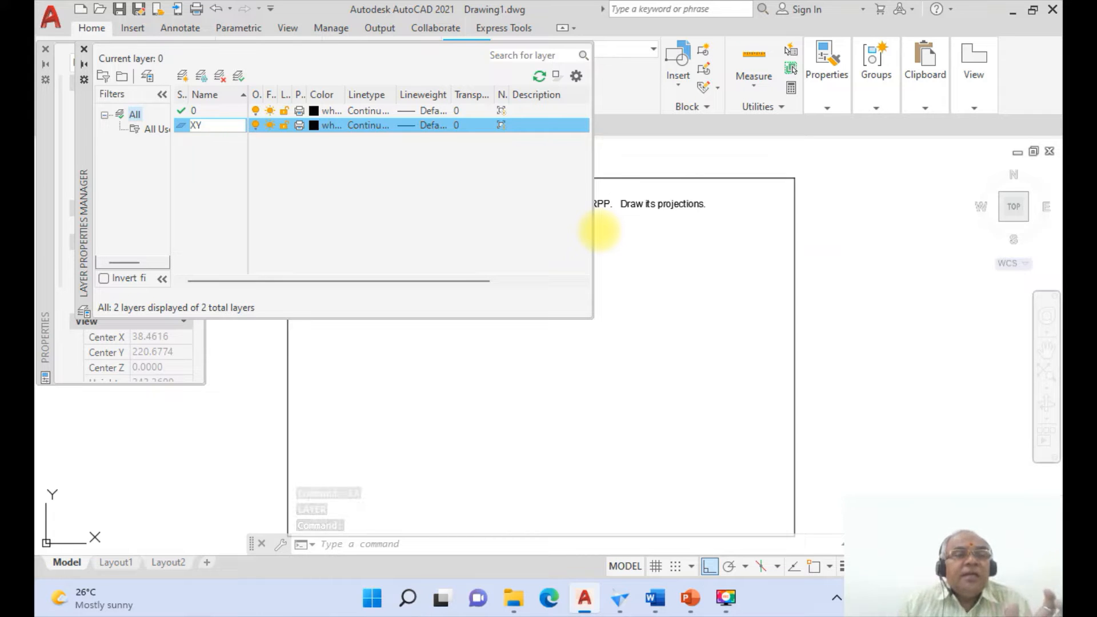
key(Return)
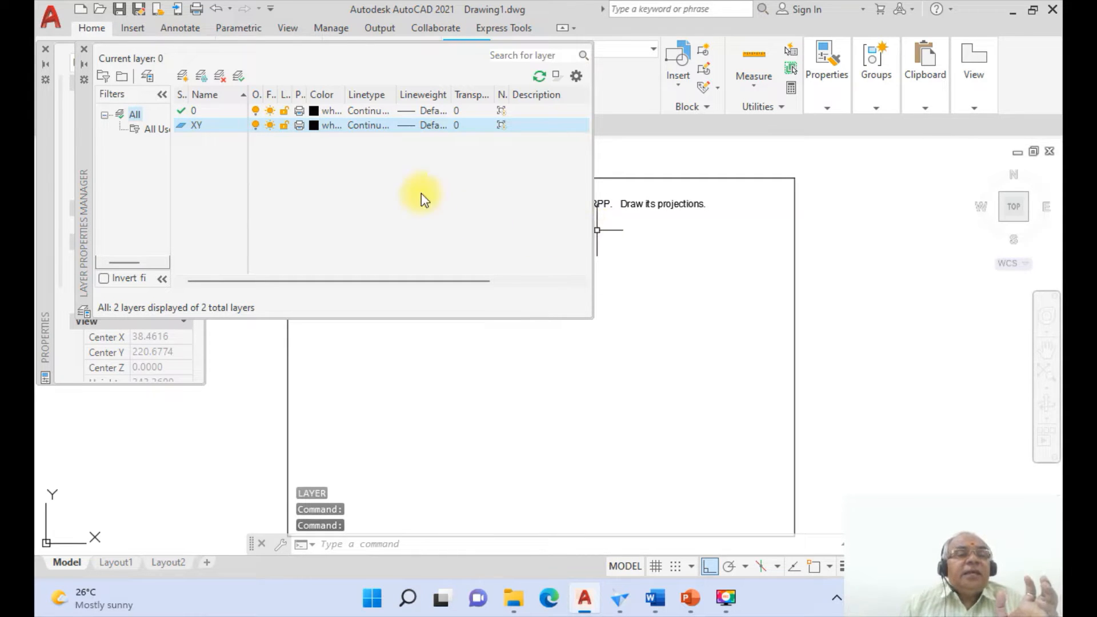
click(182, 76)
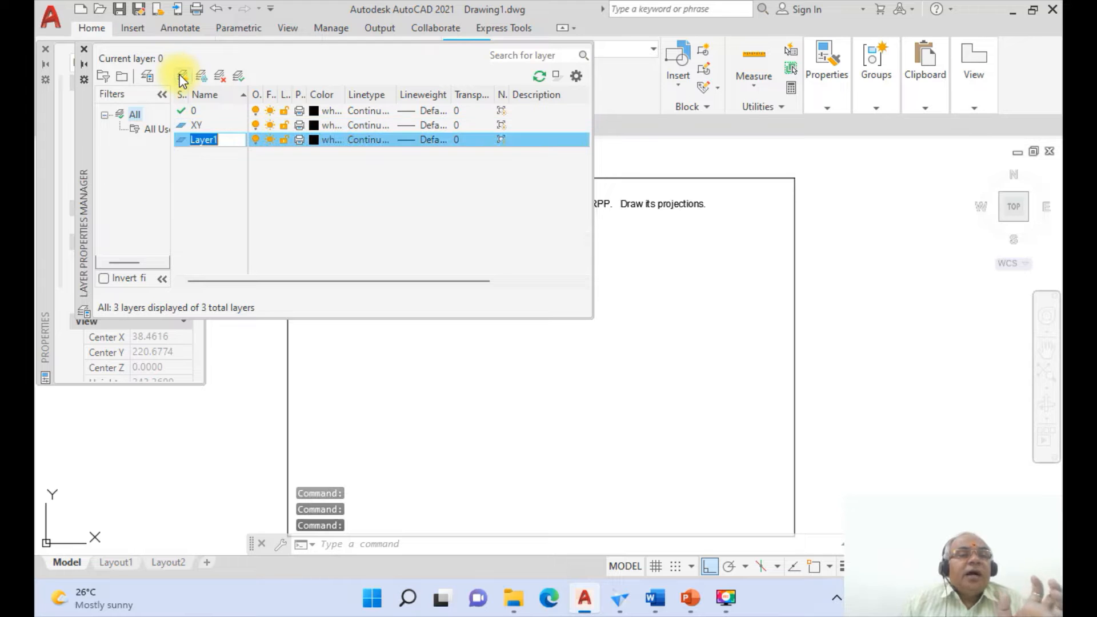
text(X1)
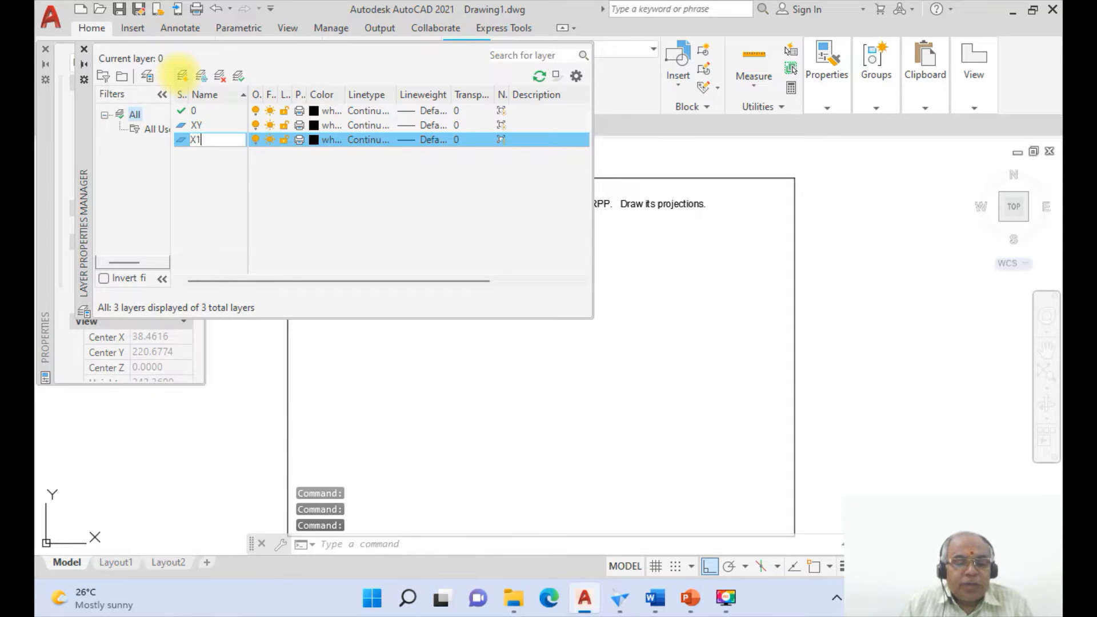
text(Y1)
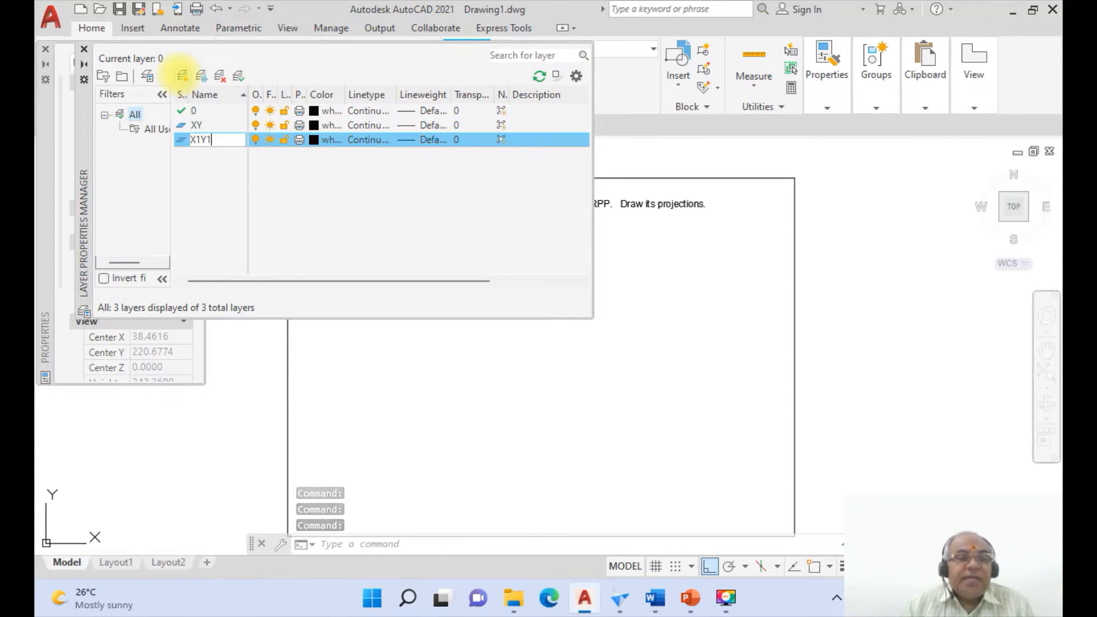
key(Return)
Step: Create three more layers named FV, TV and SV for the front, top and side views
click(181, 76)
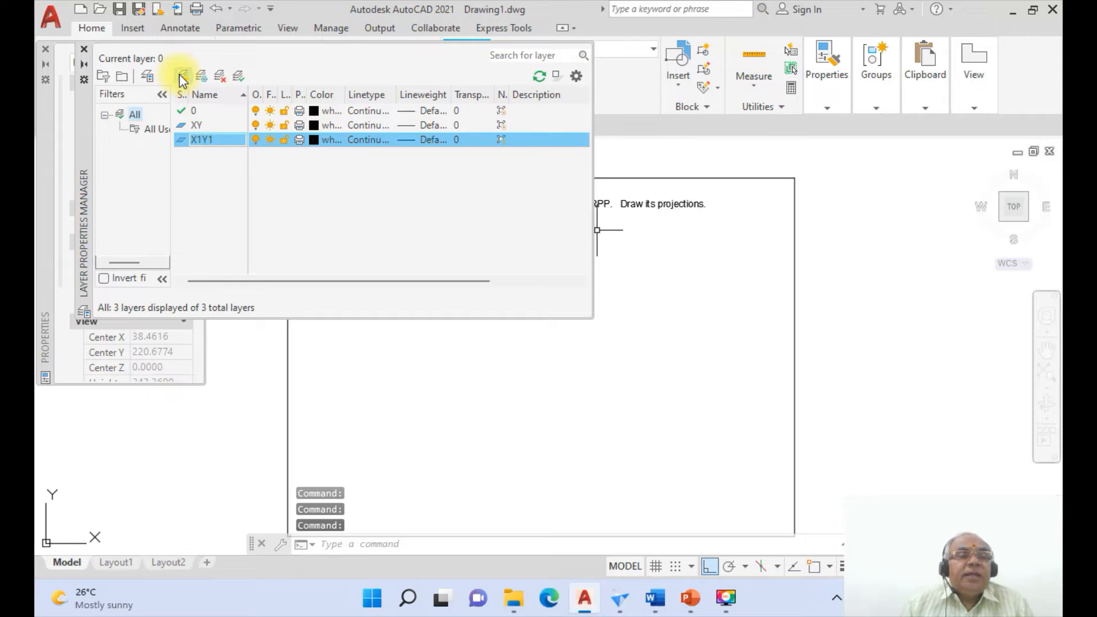
text(FV)
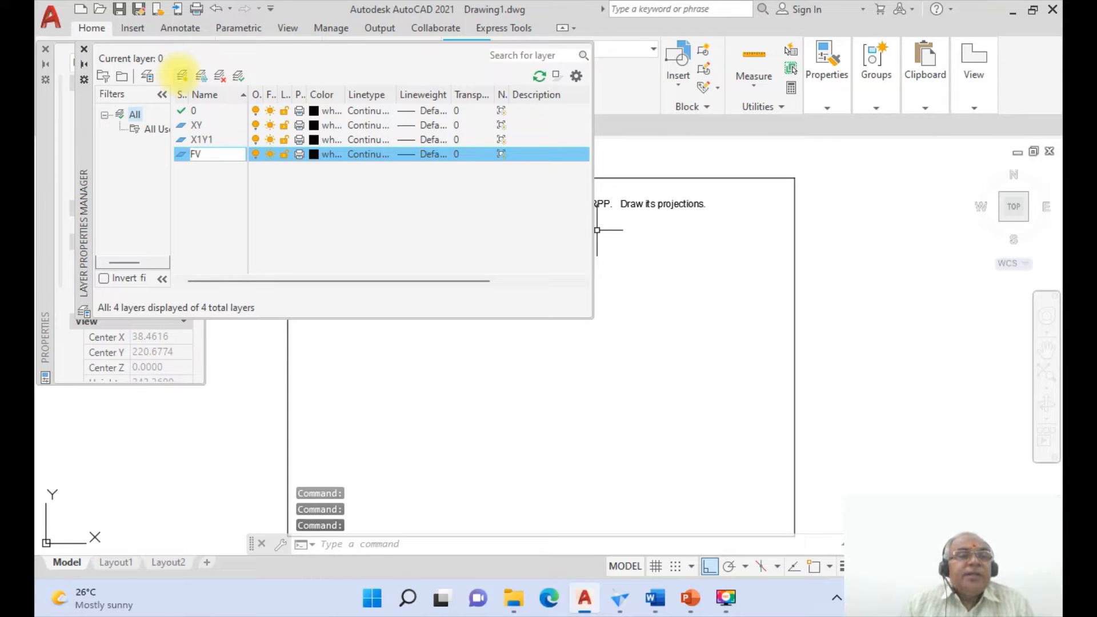
key(Return)
click(182, 76)
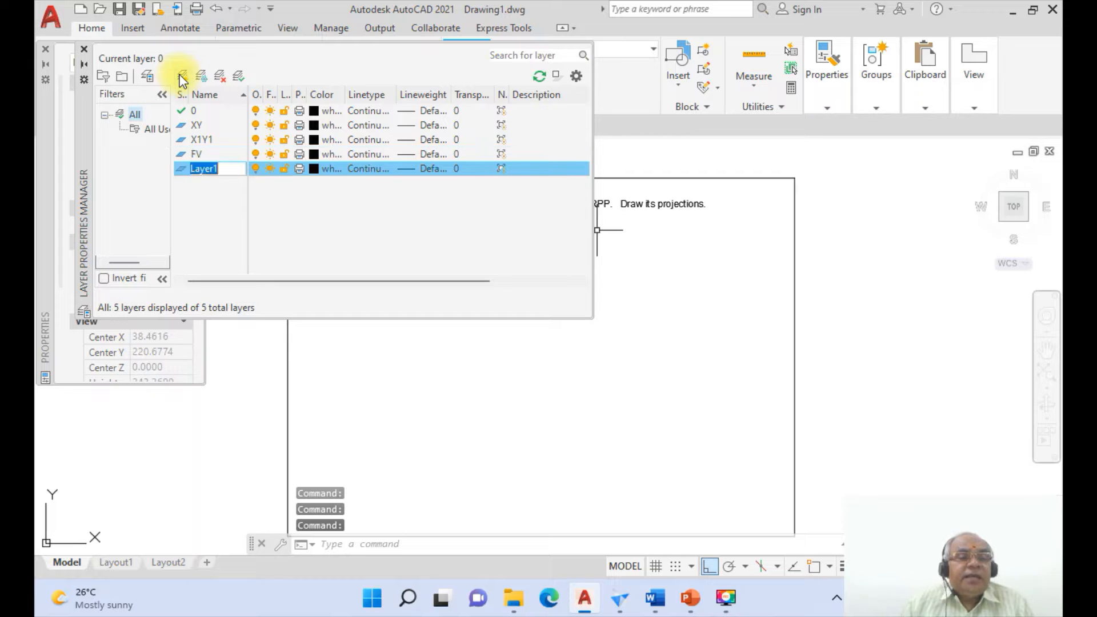
text(TV)
key(Return)
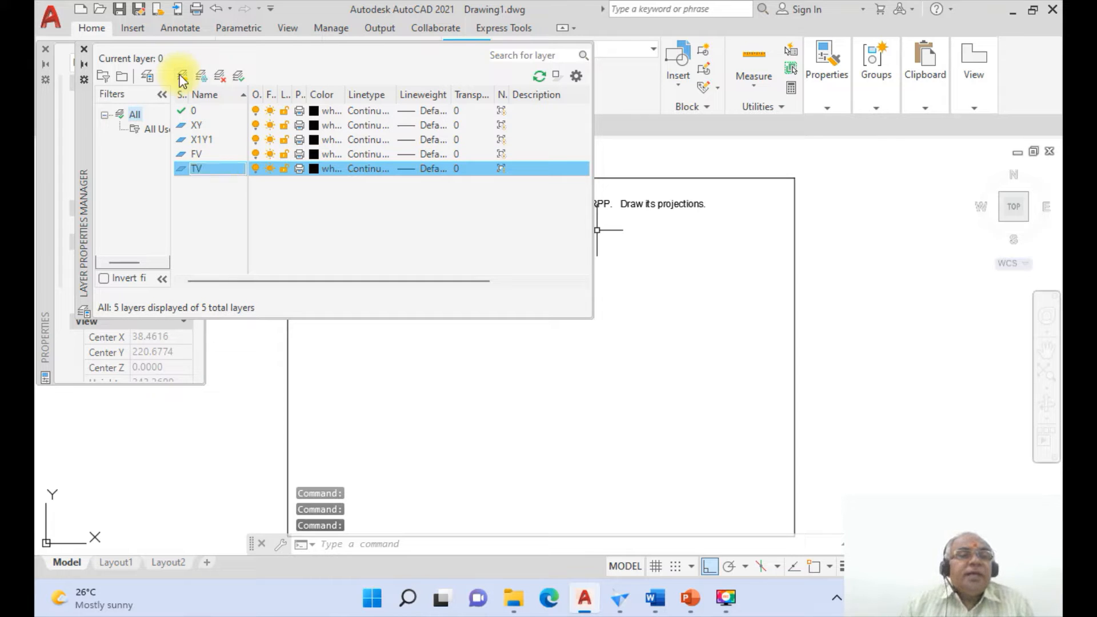
click(182, 76)
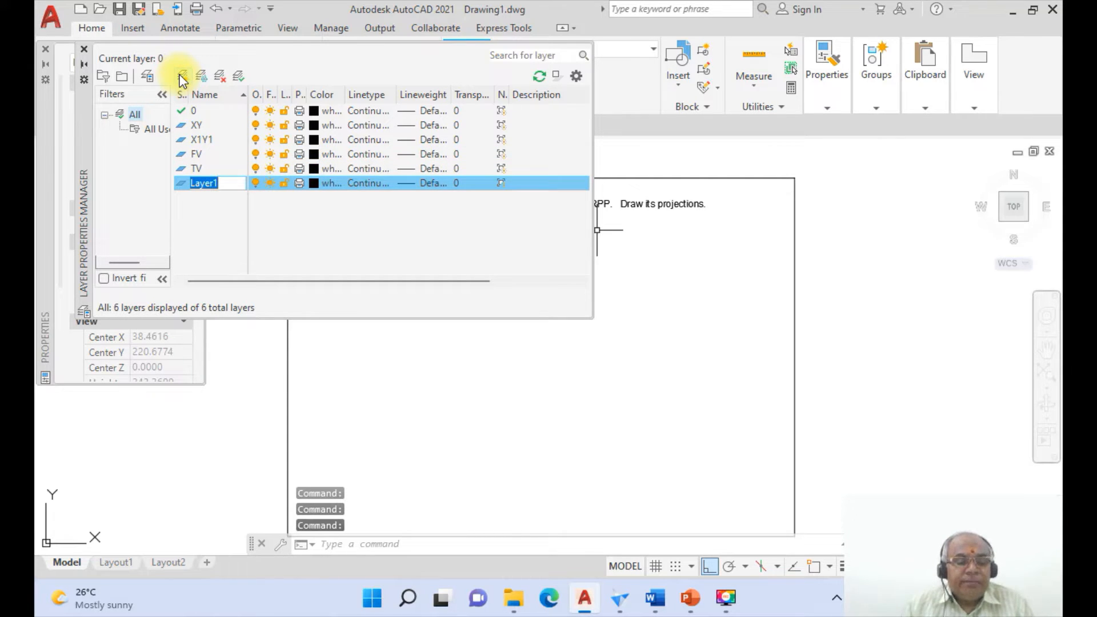
text(SV)
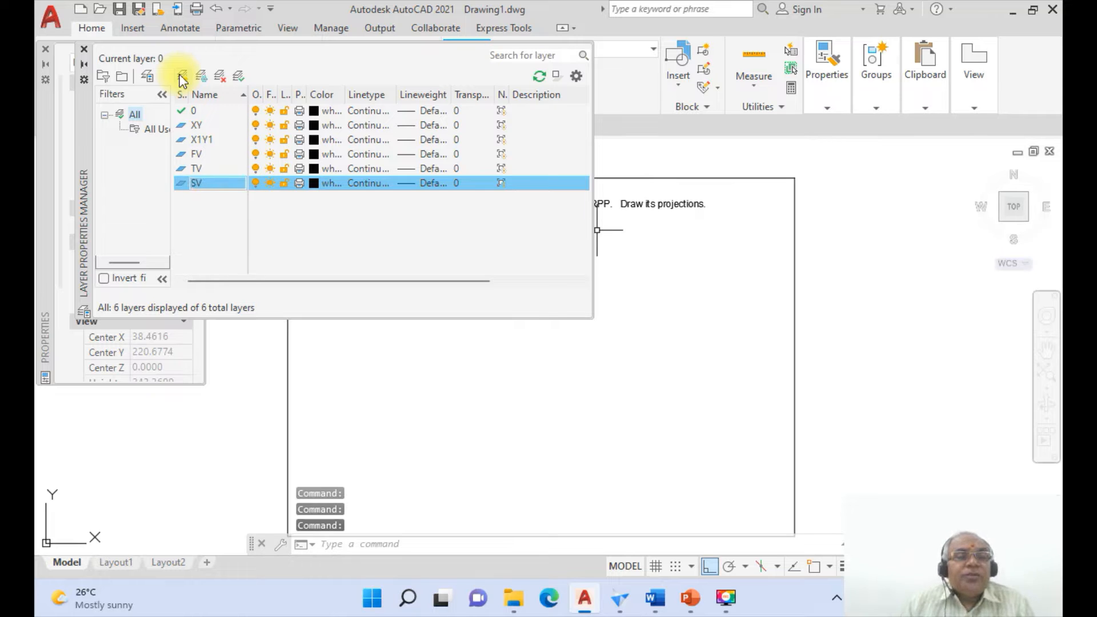
key(Return)
Step: Check the point colors on the PowerPoint solution slide, and set the FV layer's color to magenta in AutoCAD
click(691, 597)
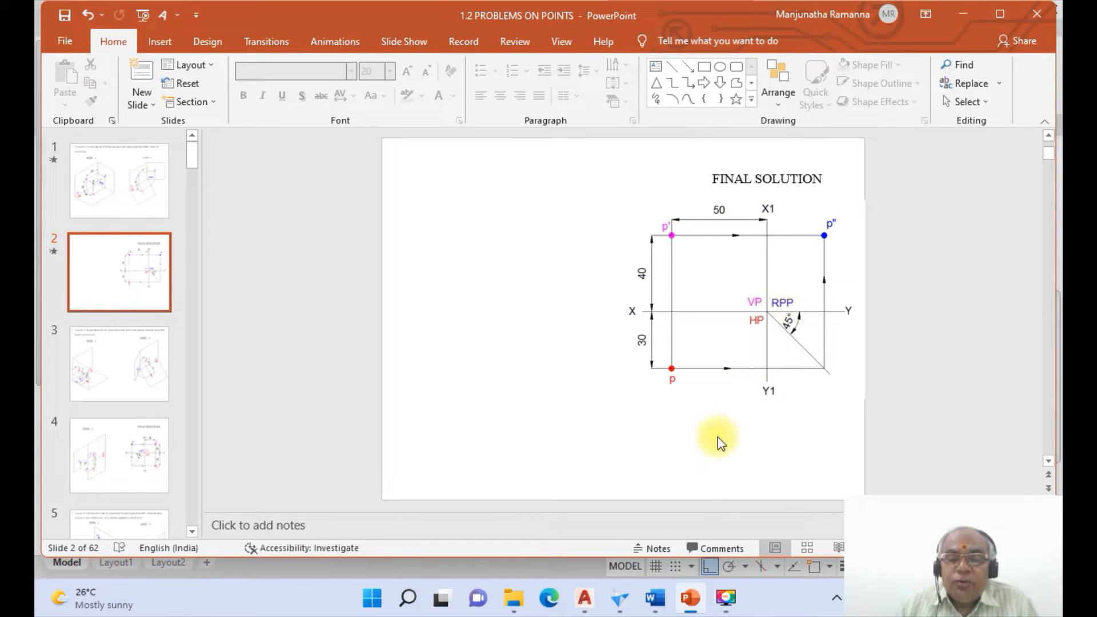
click(585, 598)
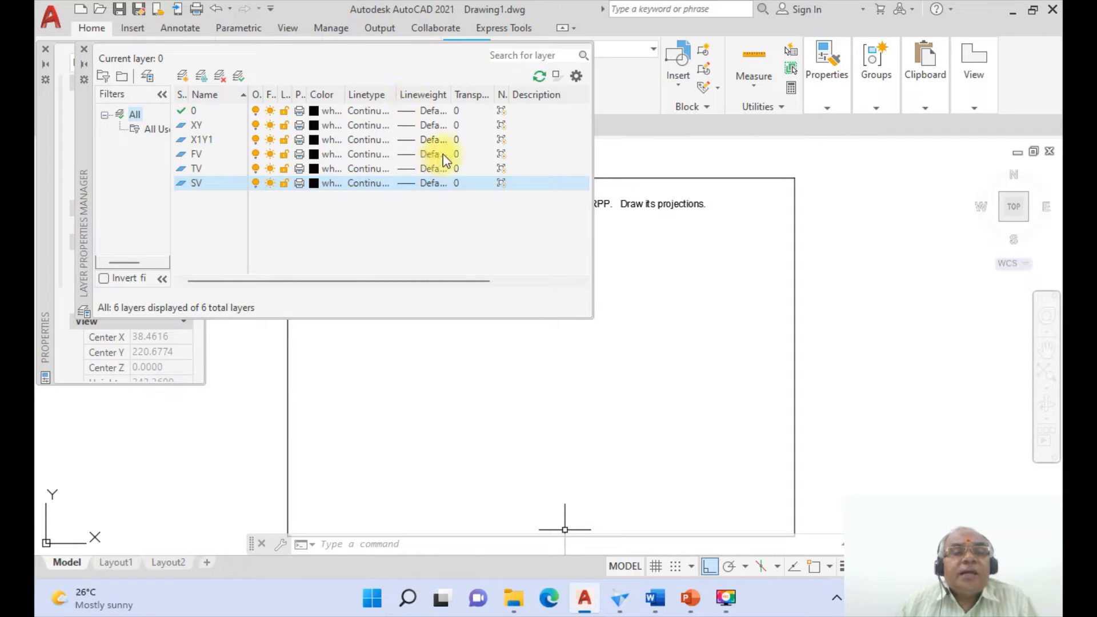
click(312, 155)
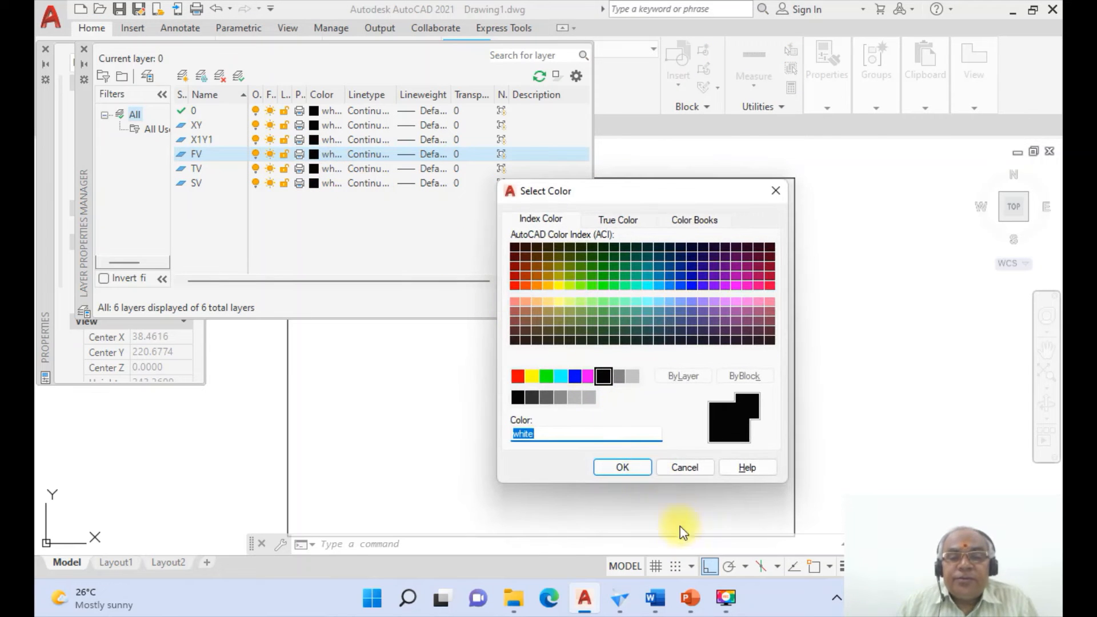
click(690, 598)
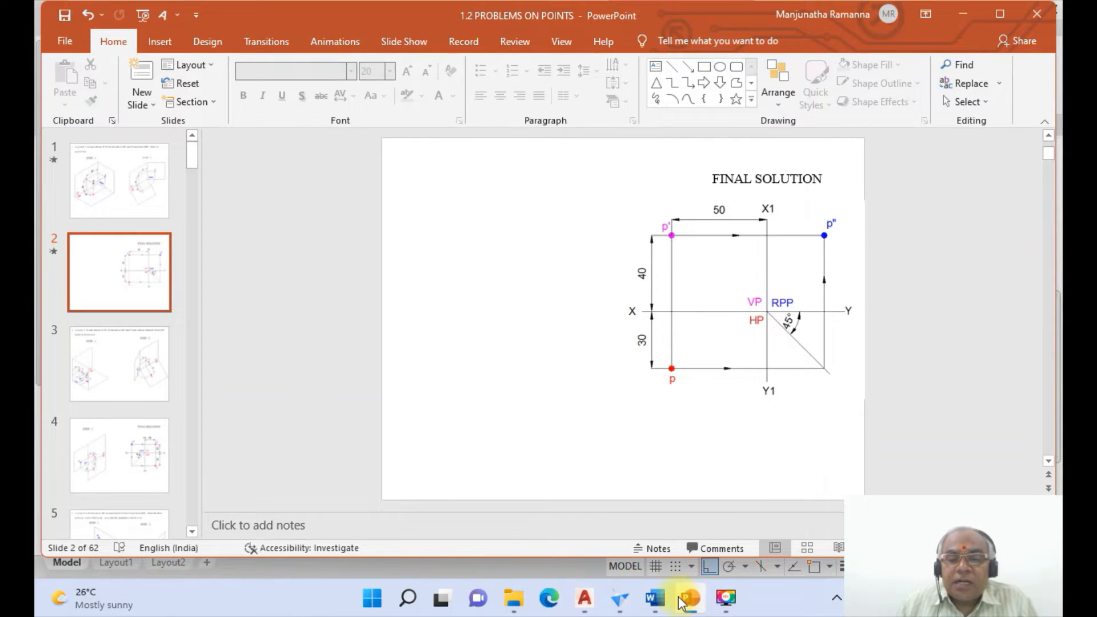
click(585, 599)
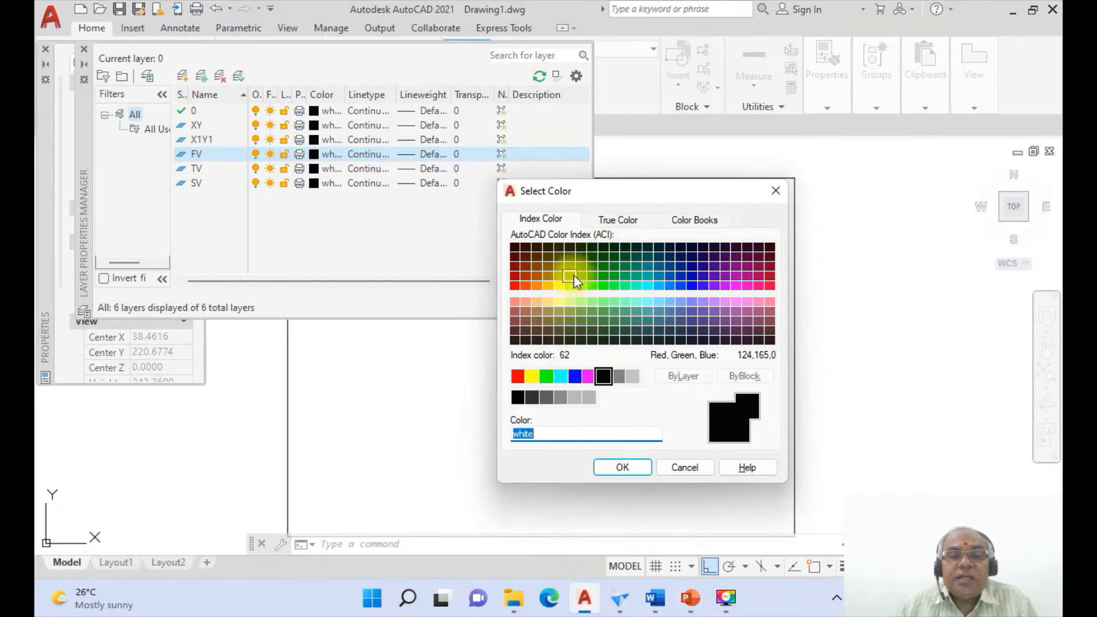
click(589, 376)
click(622, 467)
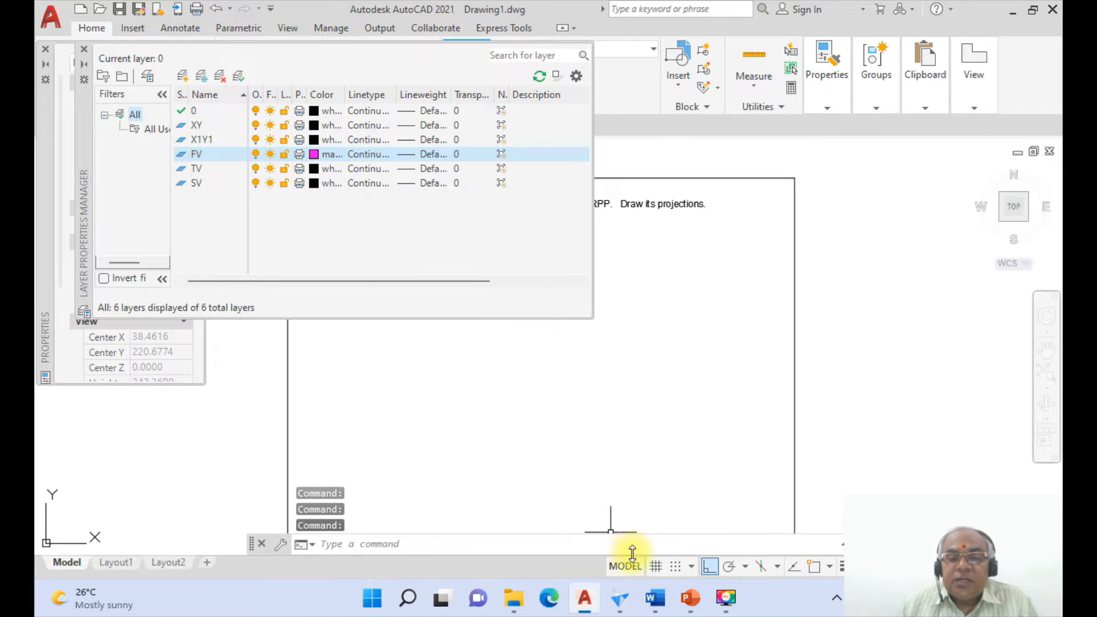
Step: Set the TV layer's color to red and the SV layer's color to blue
click(316, 171)
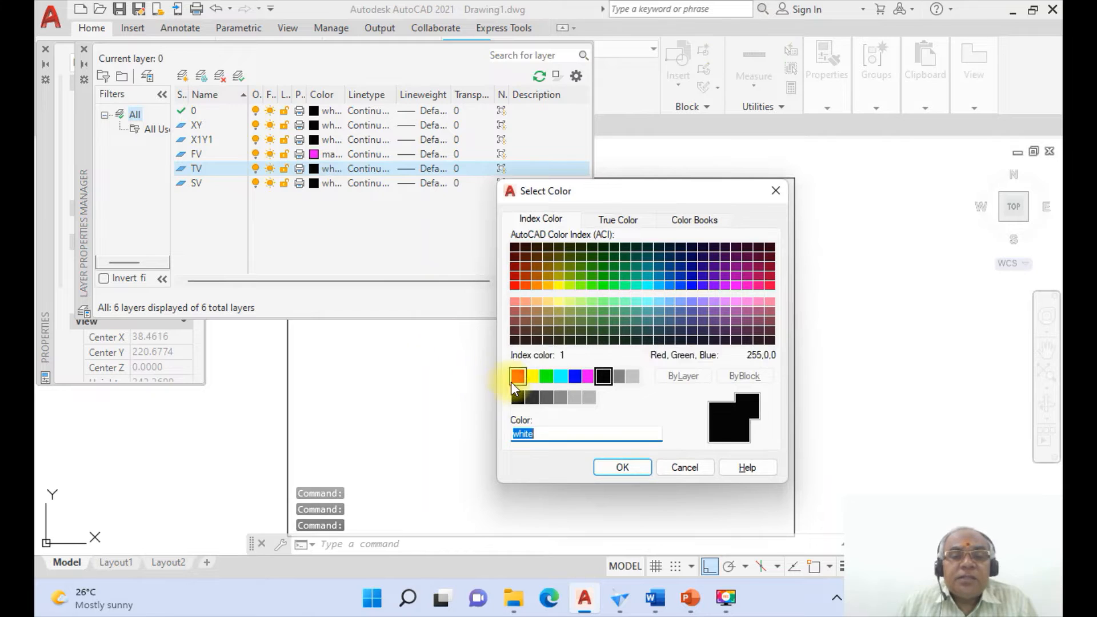
click(517, 377)
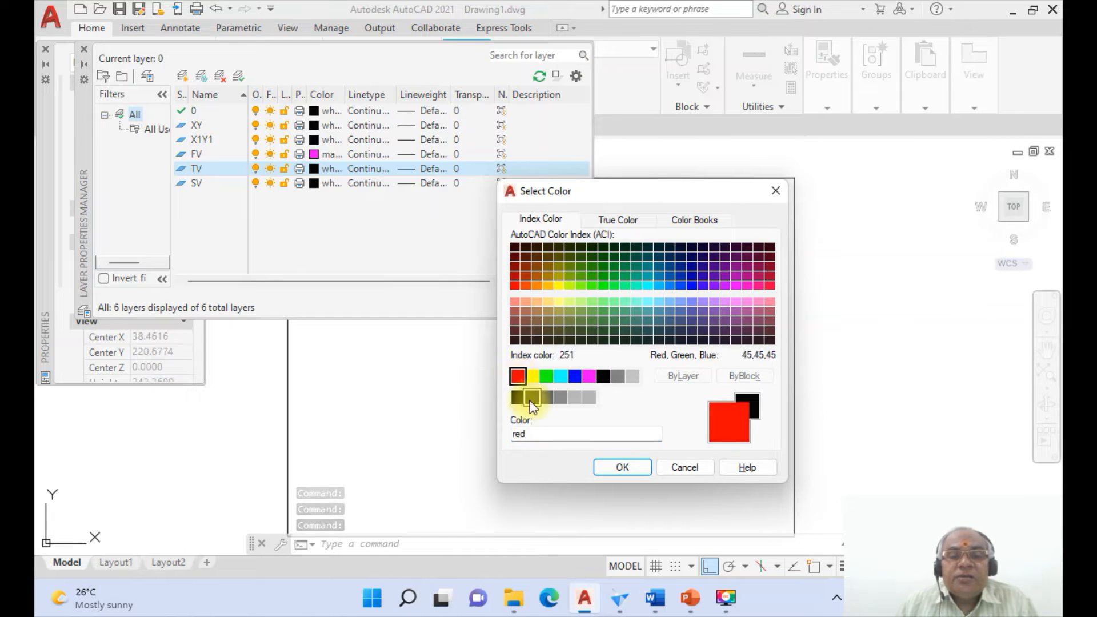
click(616, 468)
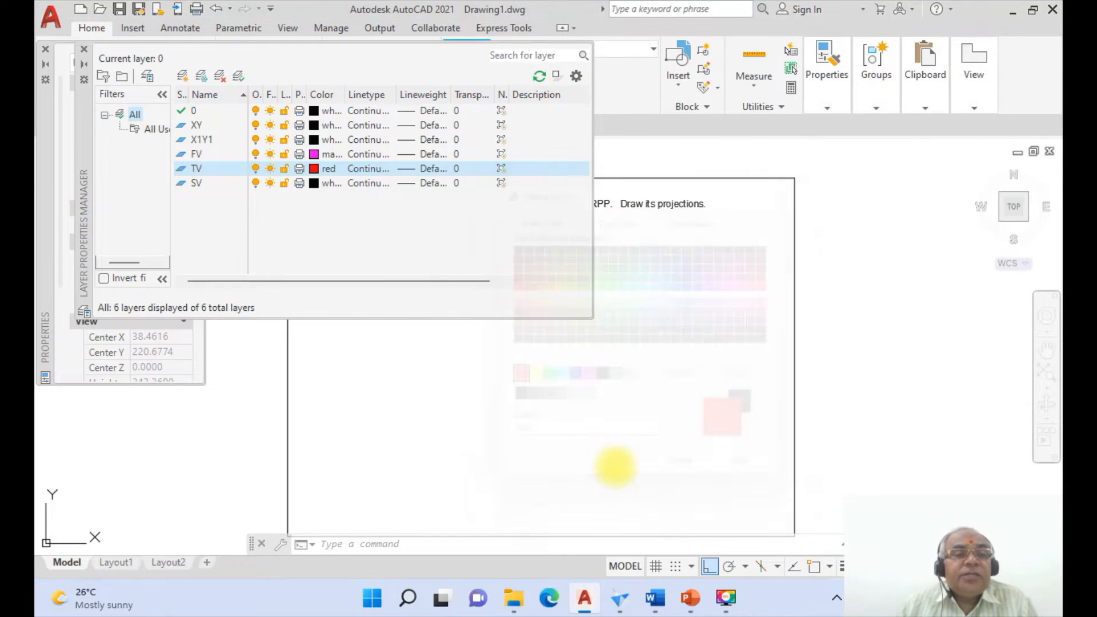
click(314, 184)
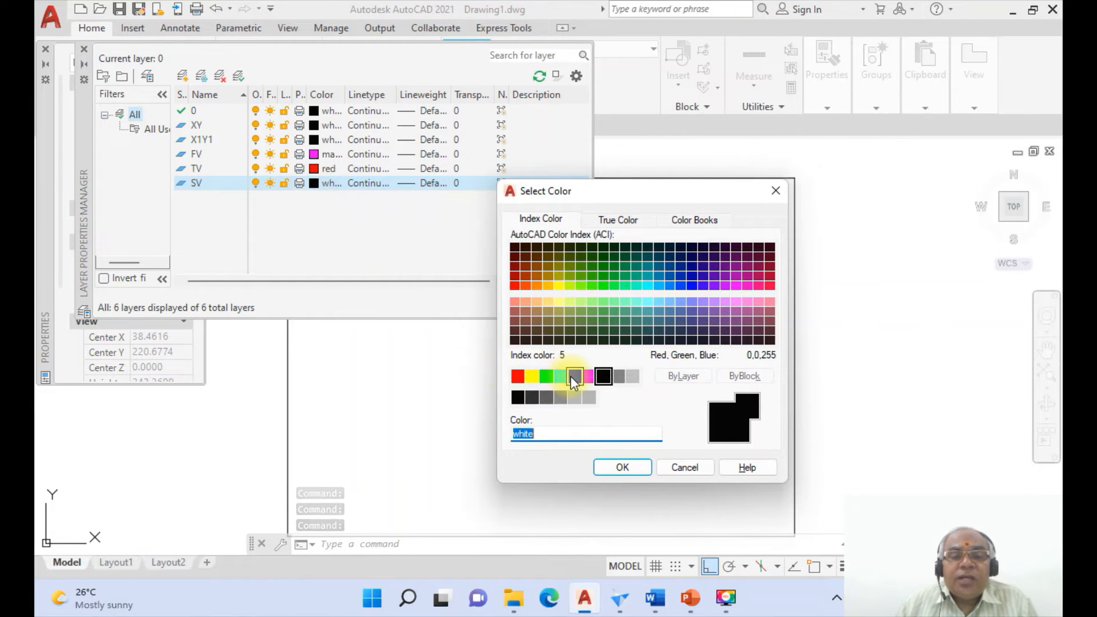
click(572, 377)
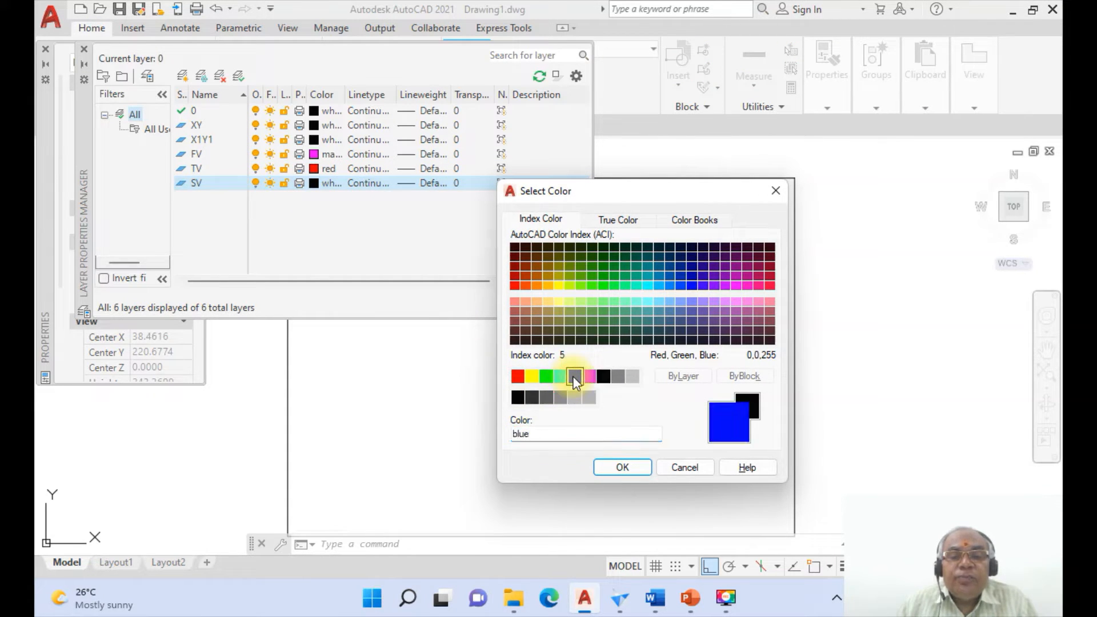
click(622, 468)
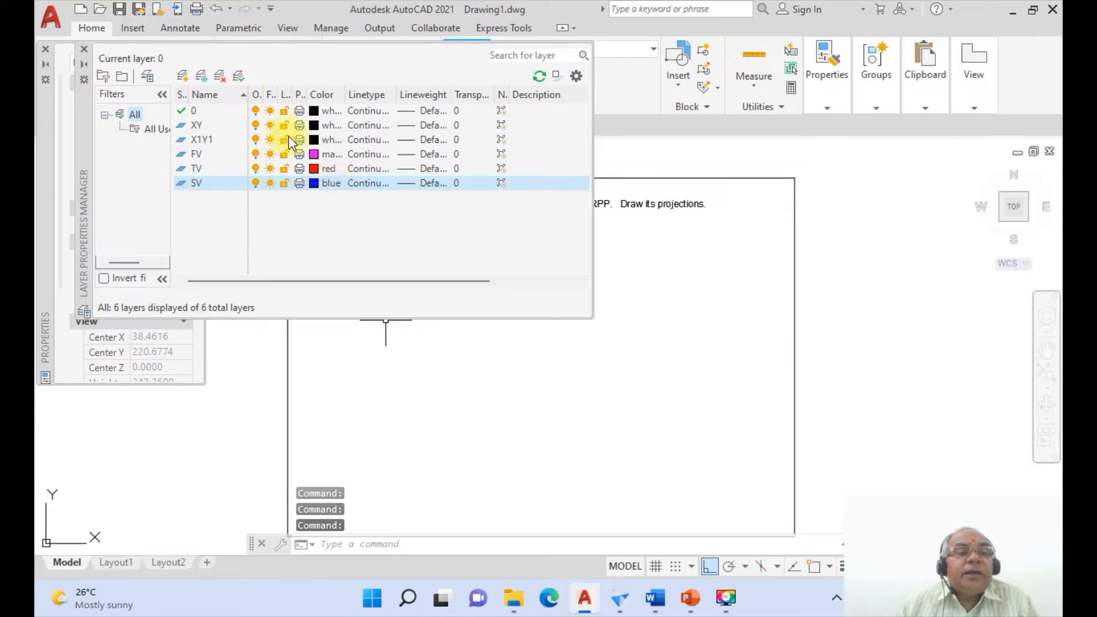
Step: Set the lineweight of layer 0 to 0.05 mm
click(426, 110)
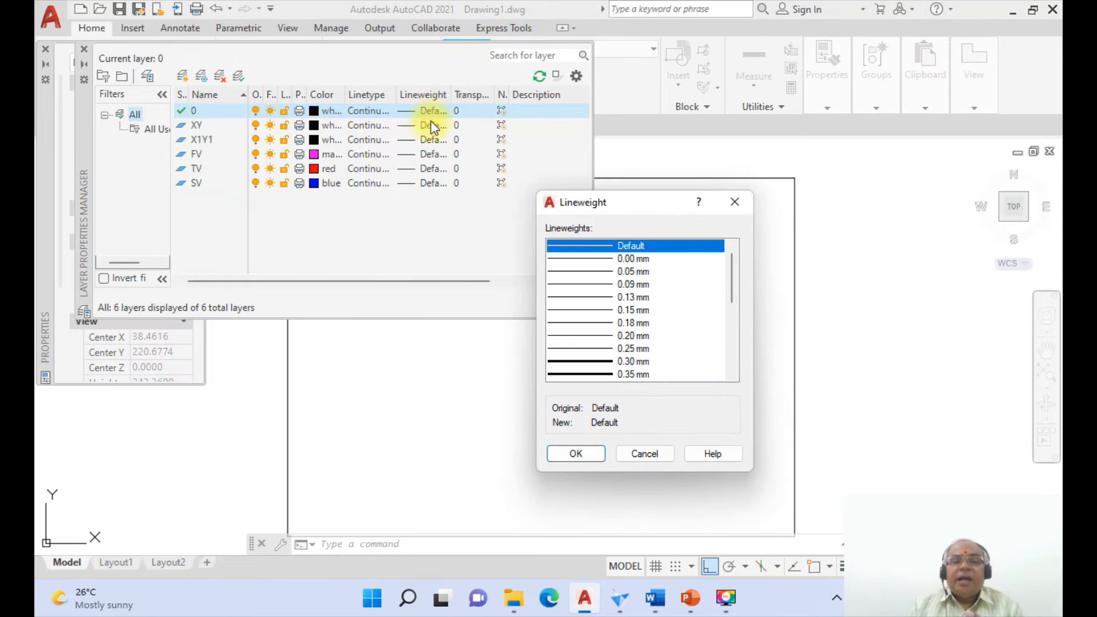
click(634, 272)
click(585, 460)
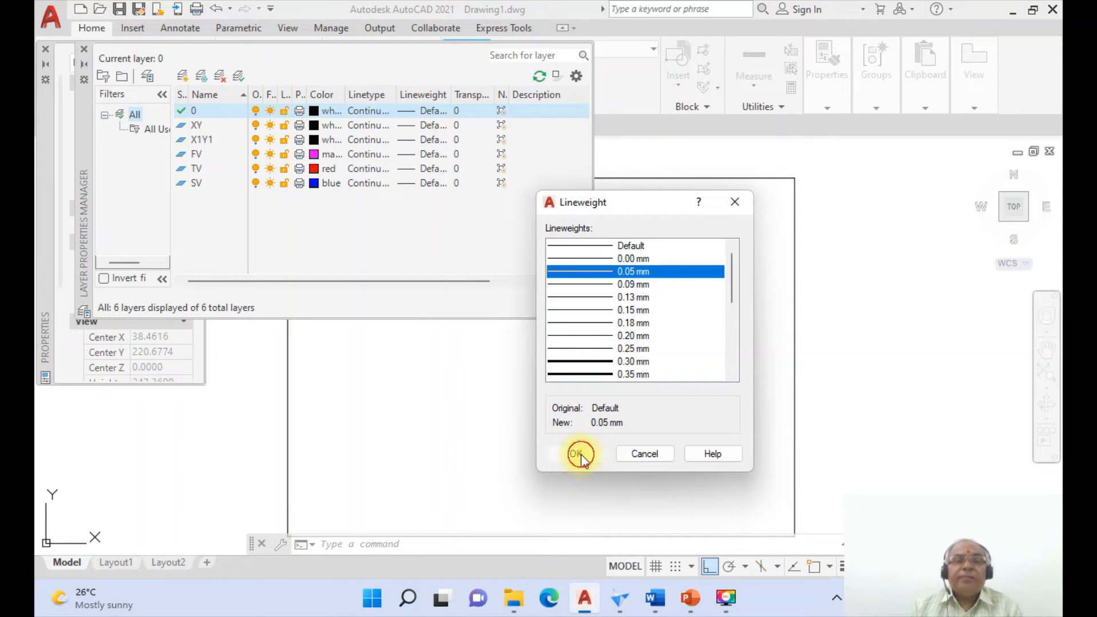
Step: Set the lineweight of layers XY and X1Y1 to 0.13 mm, and close the layer manager
click(433, 127)
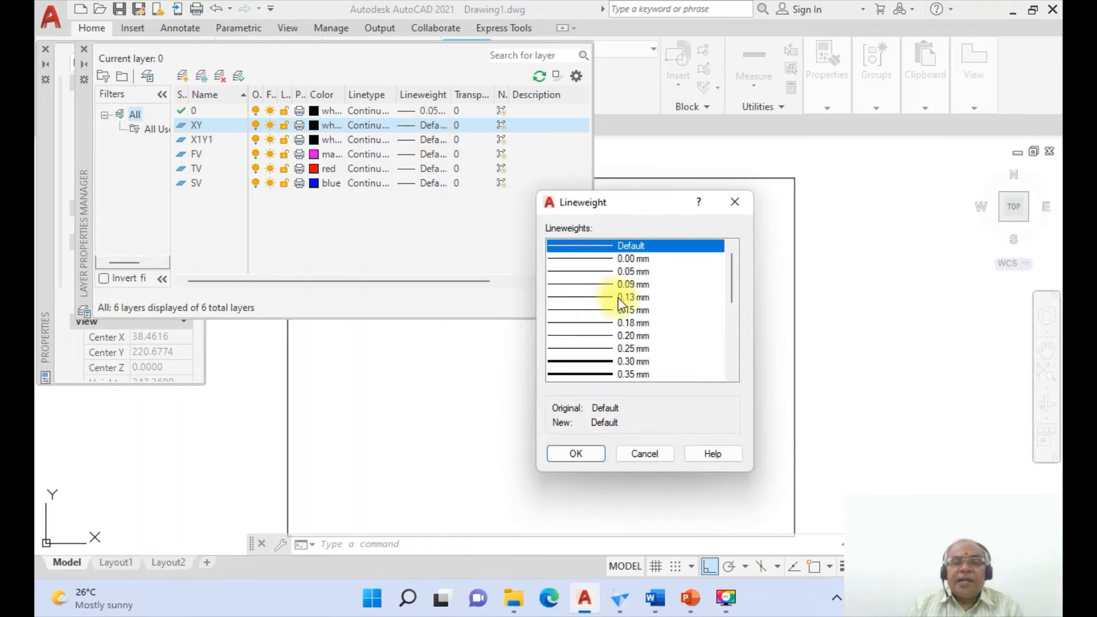
click(619, 298)
click(575, 453)
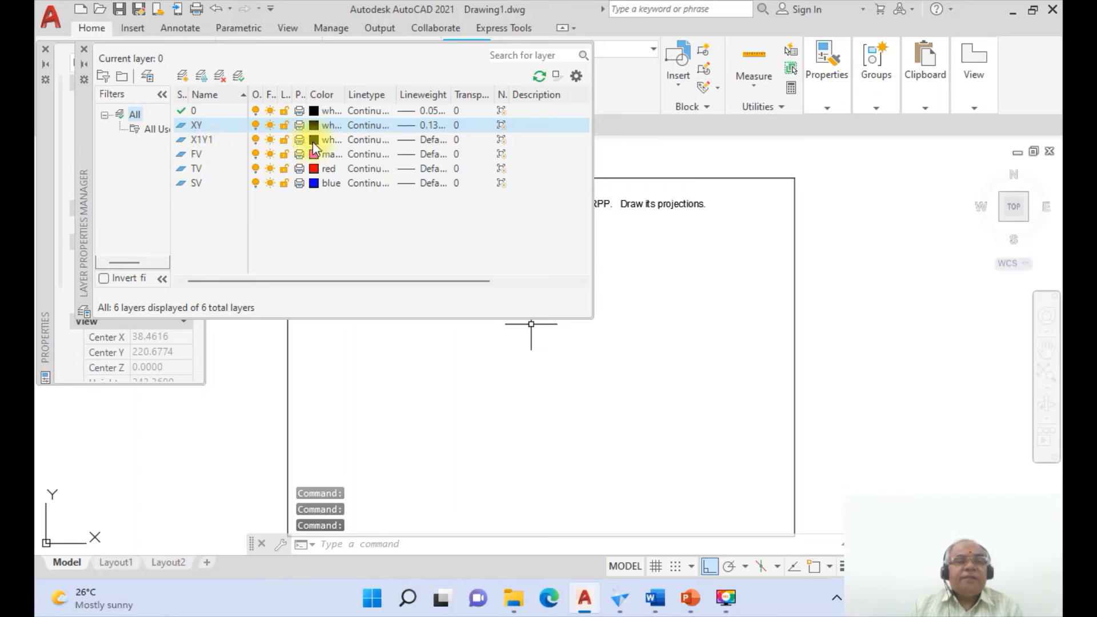
click(431, 142)
click(617, 297)
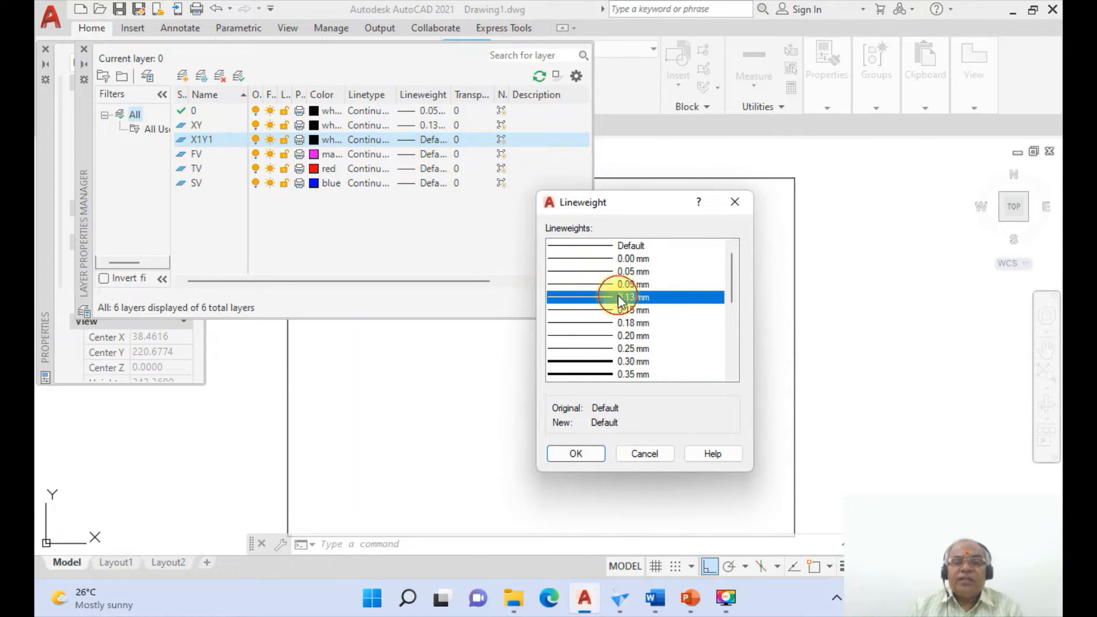
click(577, 454)
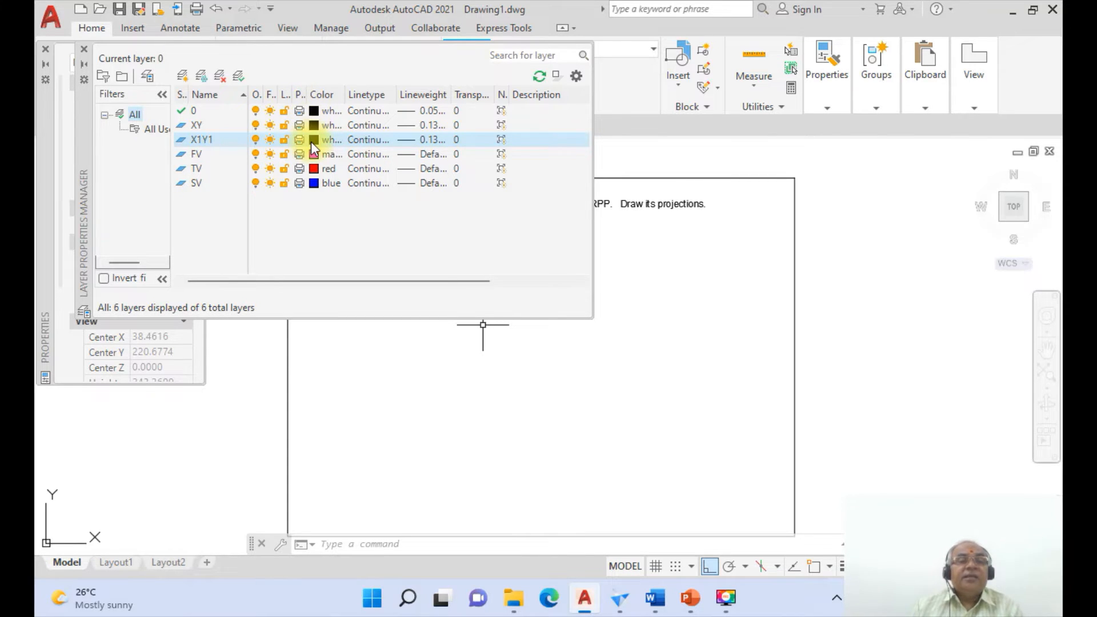
click(83, 48)
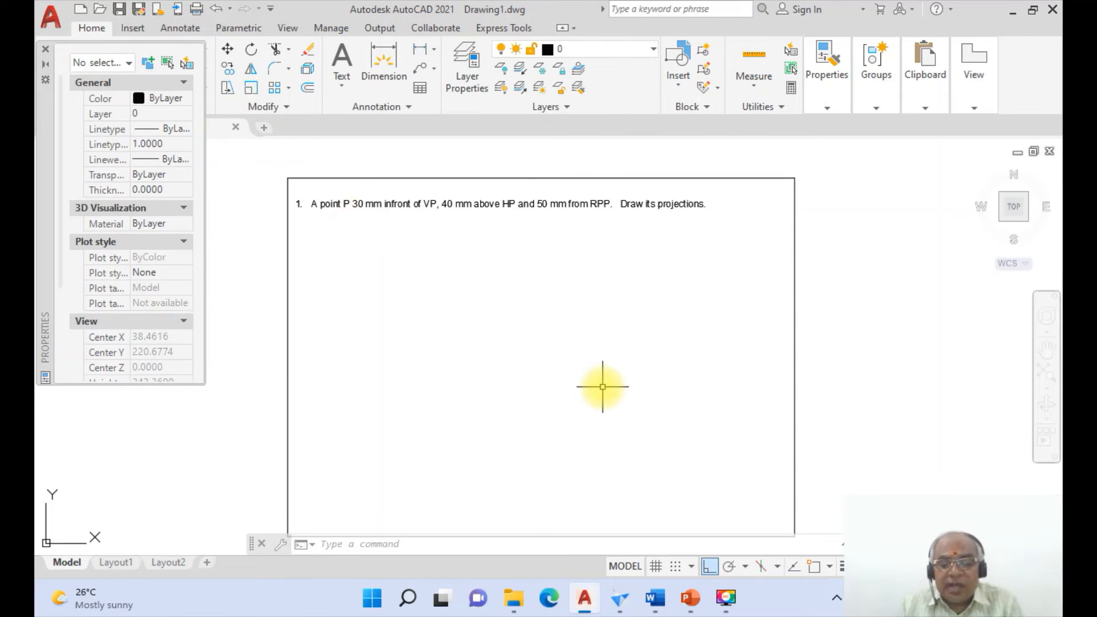
Step: Start the Line command, and switch to PowerPoint to examine the XY reference line on the final solution slide
text(l)
key(Return)
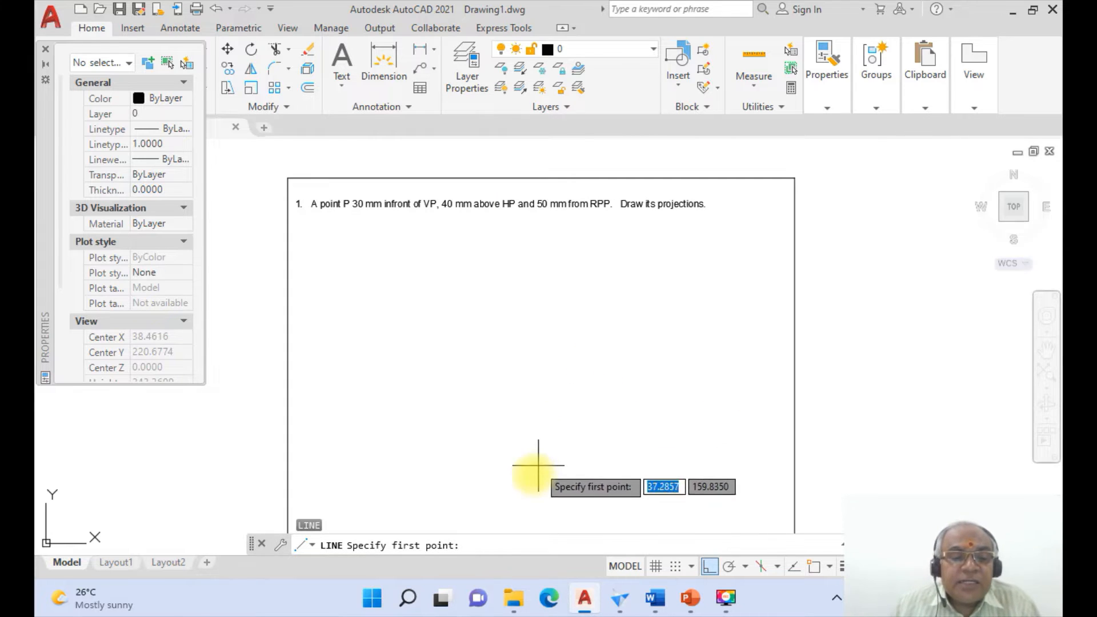
click(690, 598)
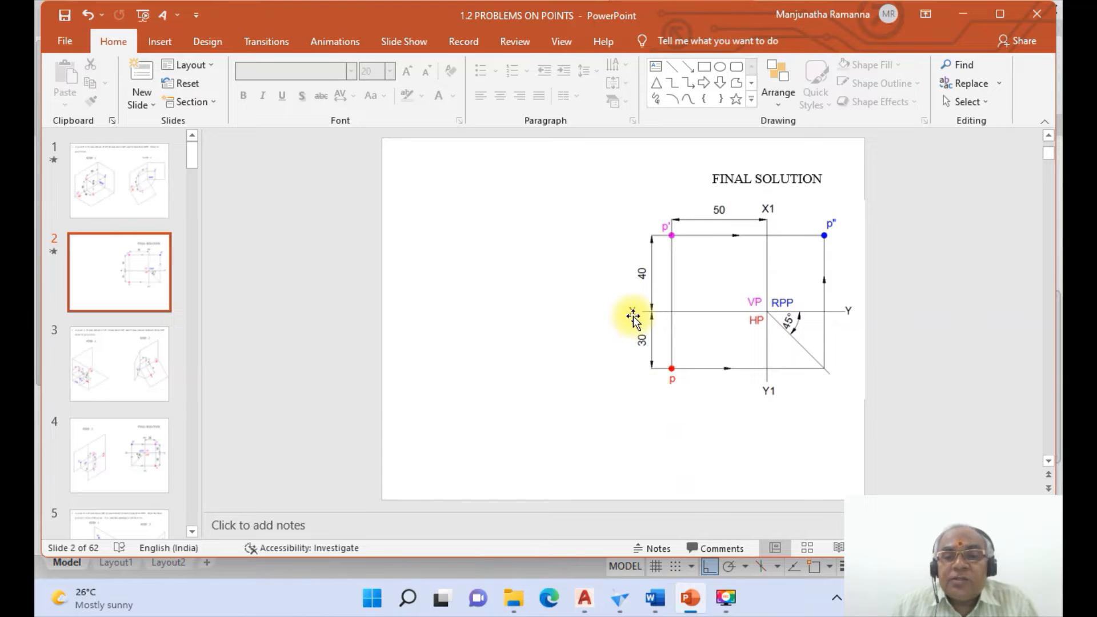
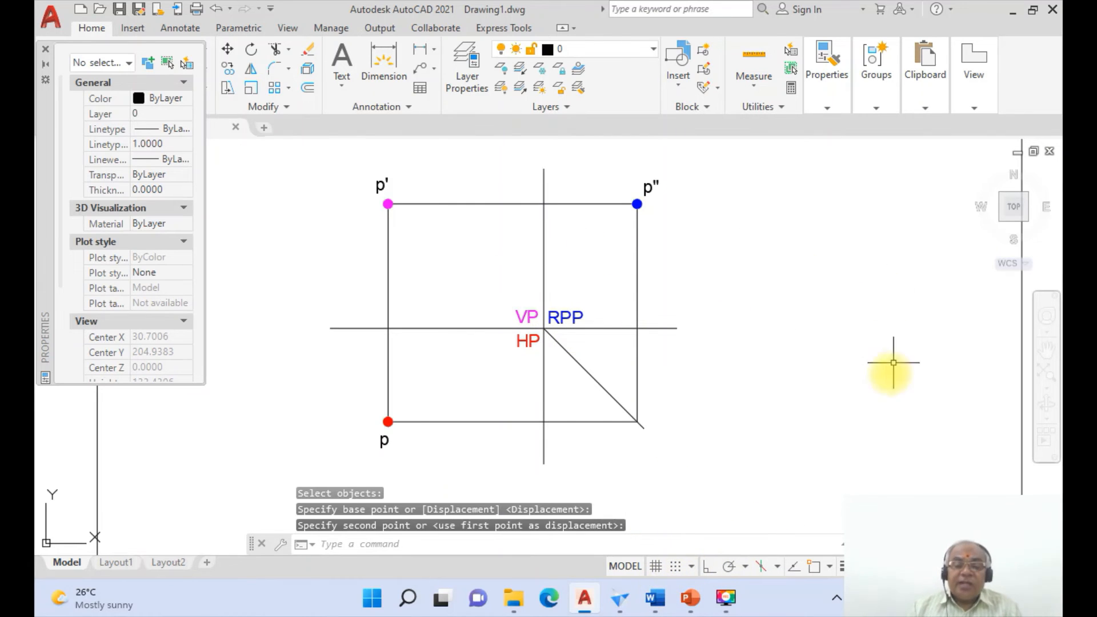
Step: Check the label colors on the PowerPoint solution slide, and move the p' label to layer FV in AutoCAD
click(691, 597)
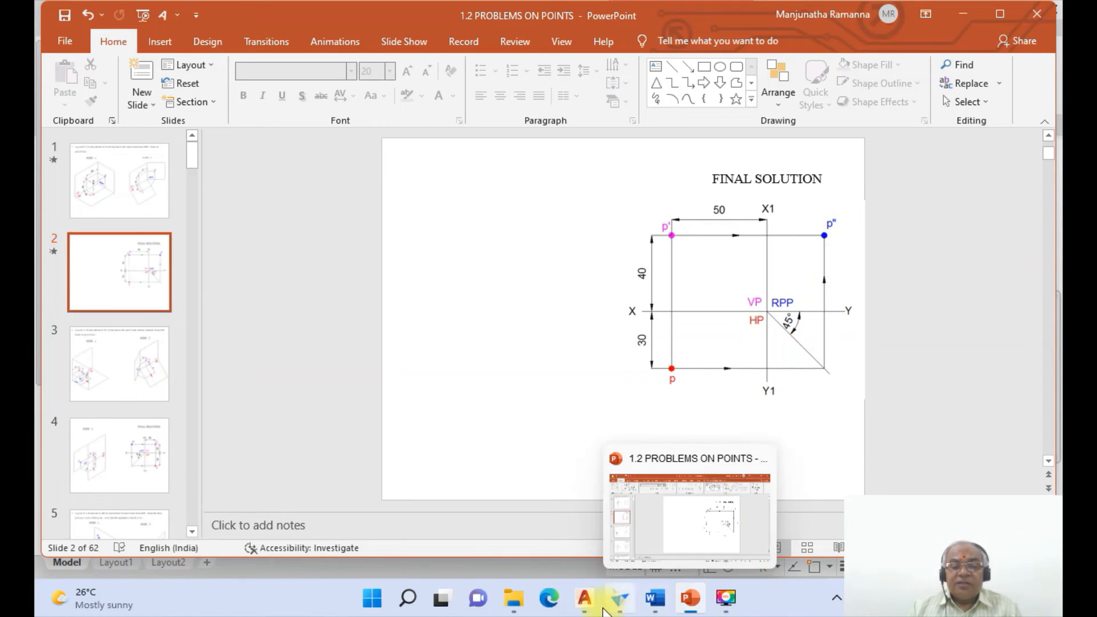
mouse_move(590, 611)
click(583, 515)
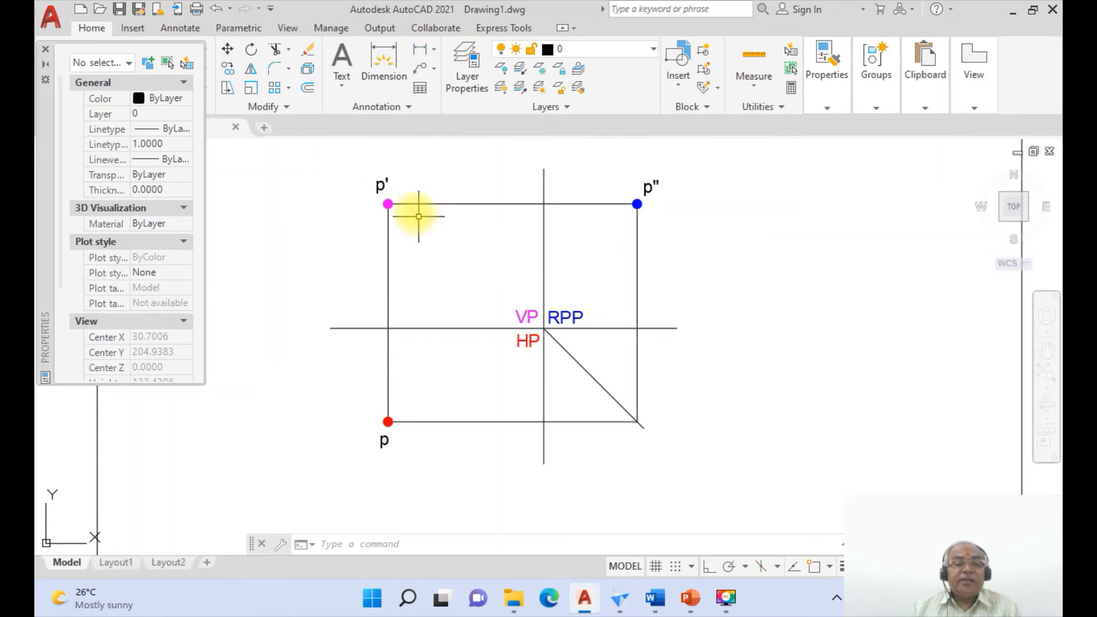
click(383, 185)
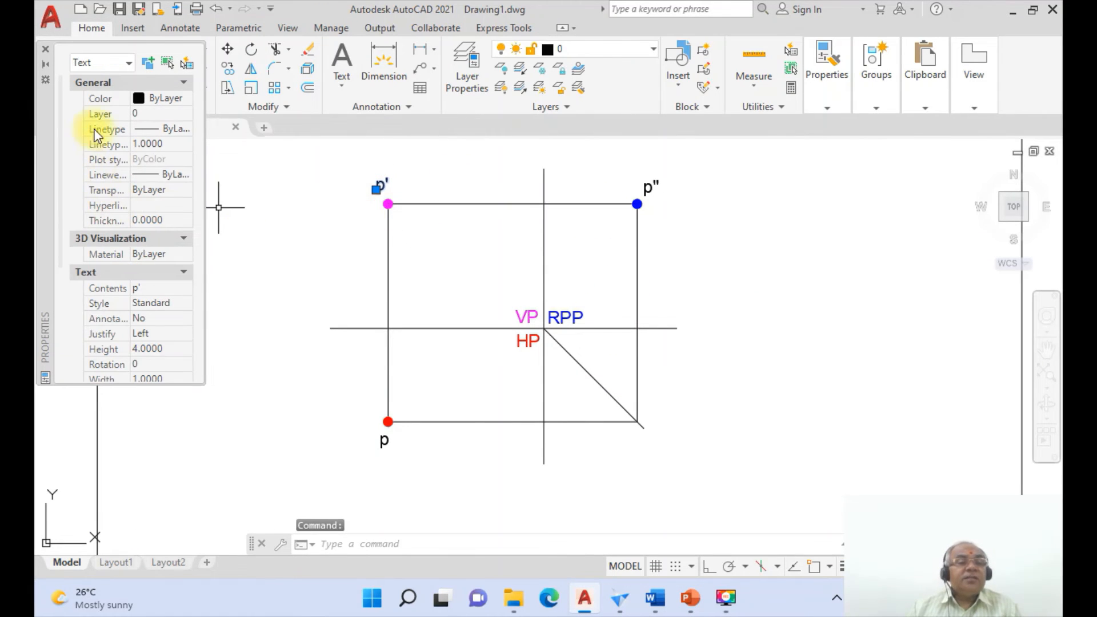
click(170, 117)
click(185, 115)
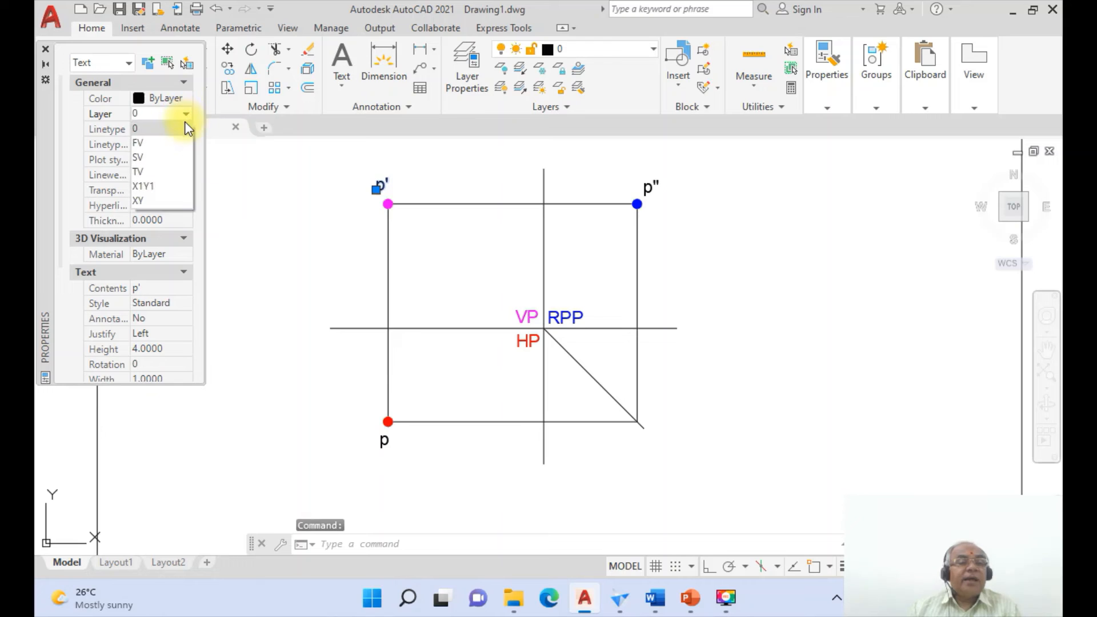
click(166, 139)
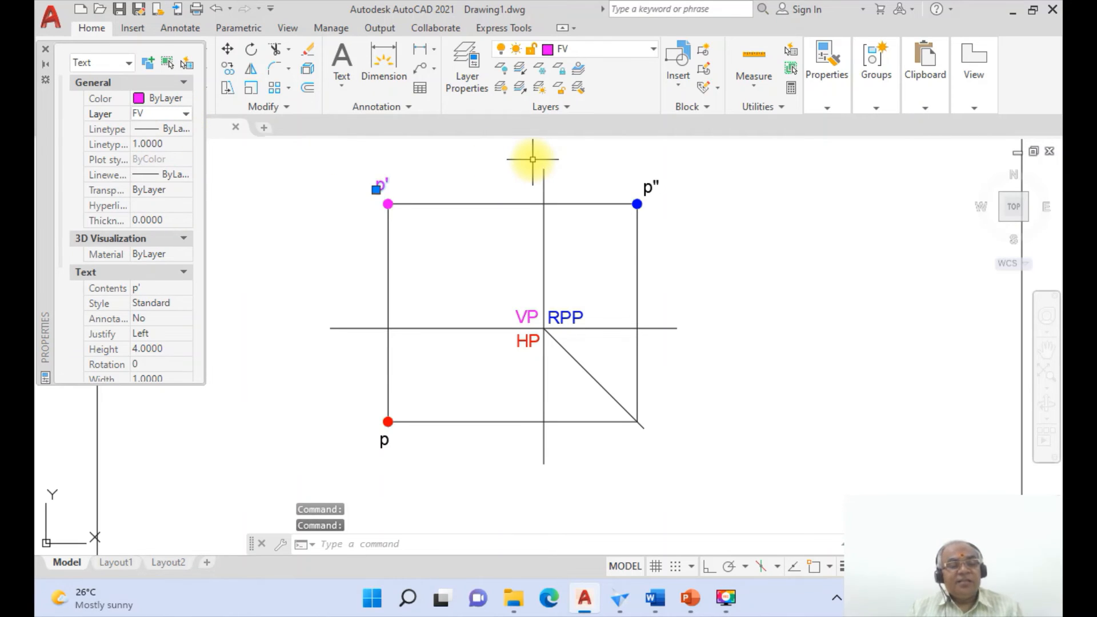
key(Escape)
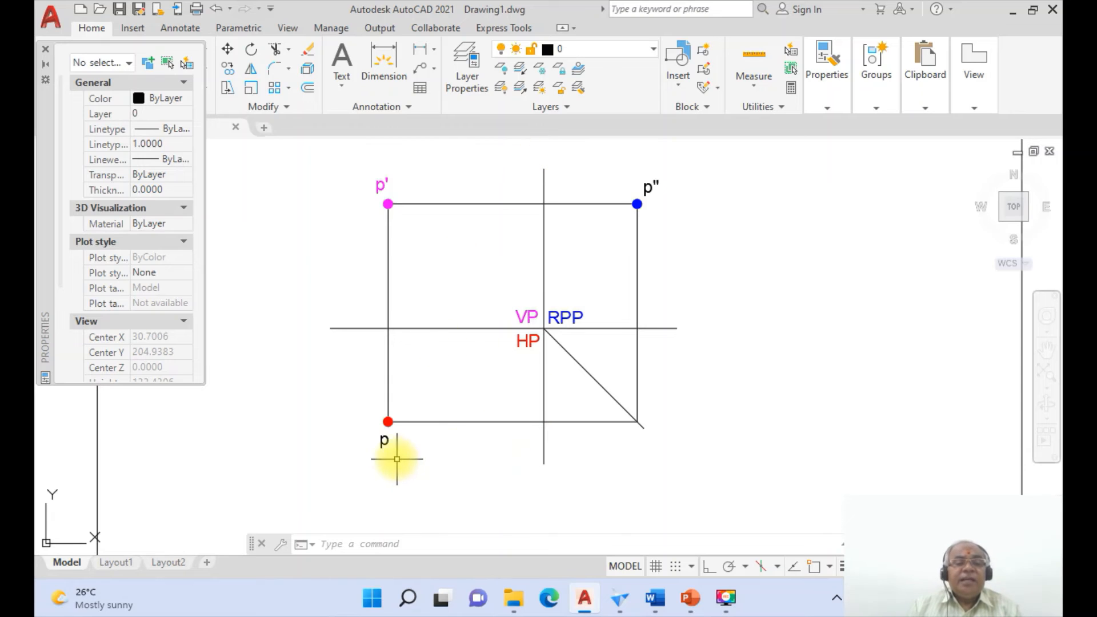
Step: Move the p label below the red point to layer TV
click(386, 443)
click(96, 113)
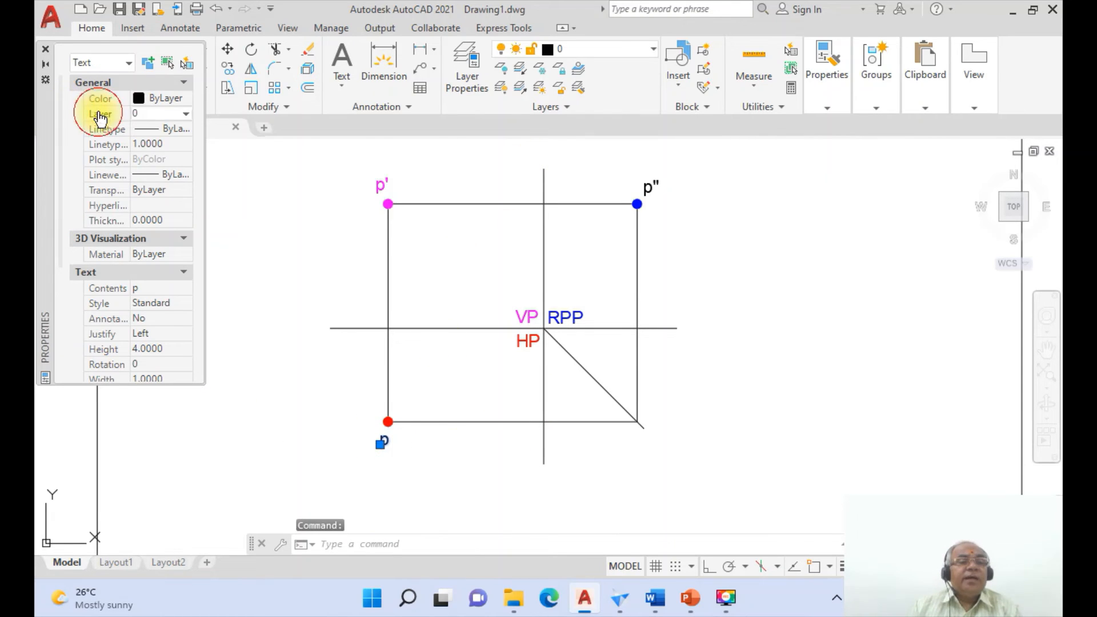
click(186, 114)
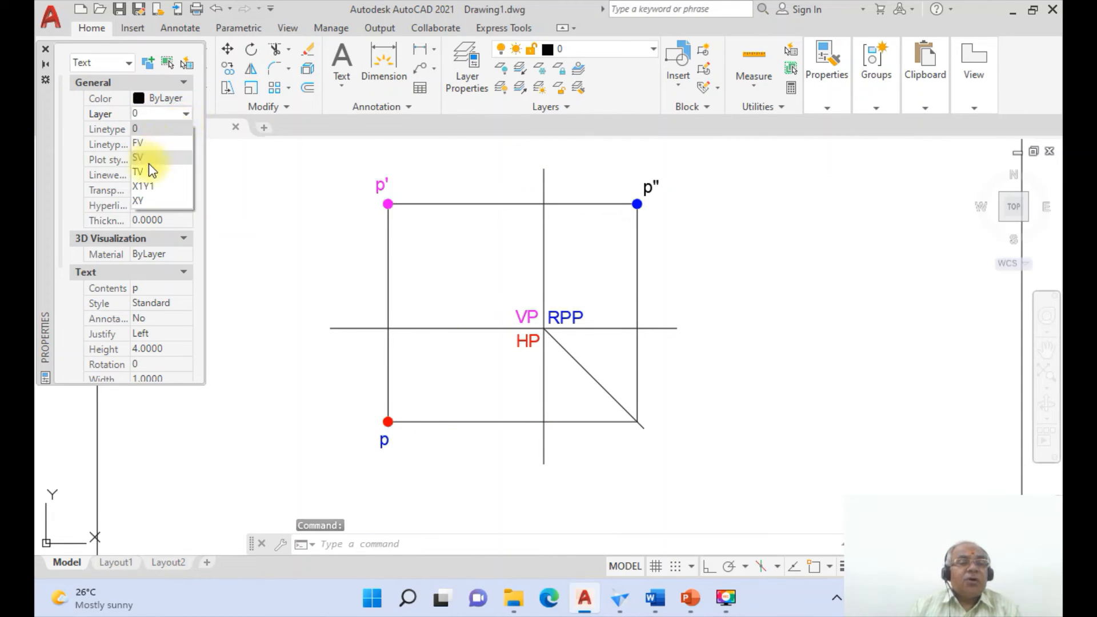
click(180, 172)
key(Escape)
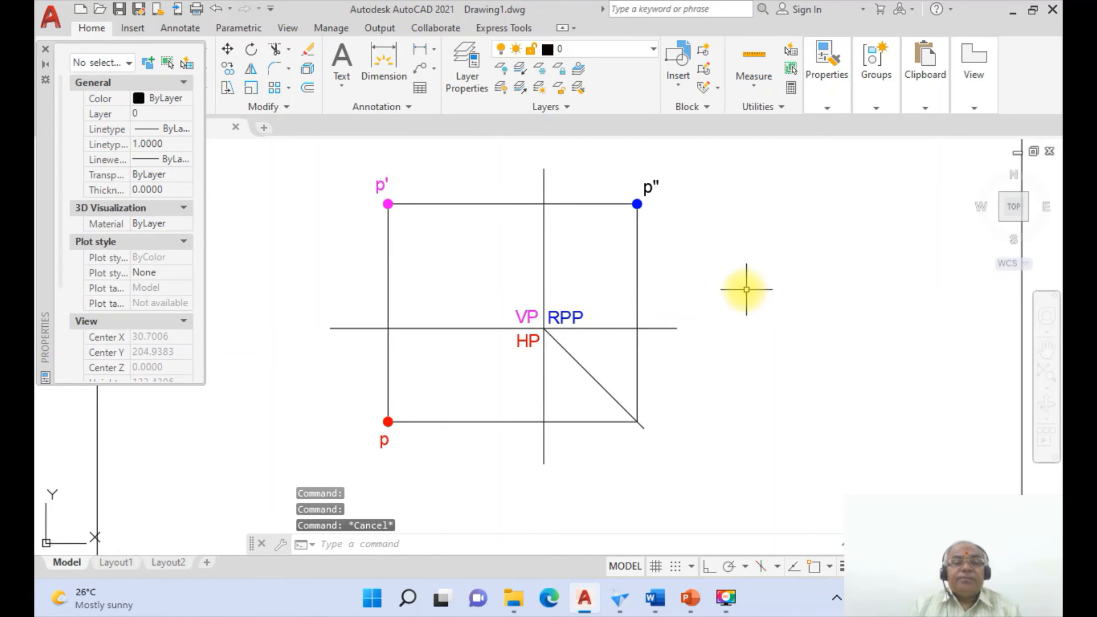
Step: Move the p" label above the blue point to layer SV
click(650, 188)
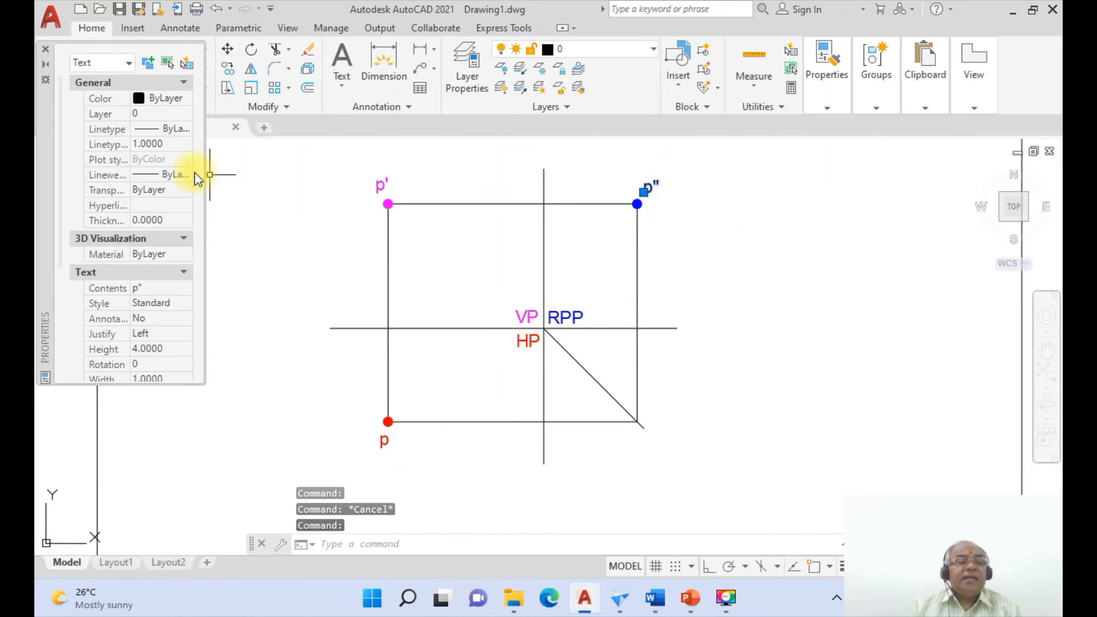
click(118, 117)
click(184, 114)
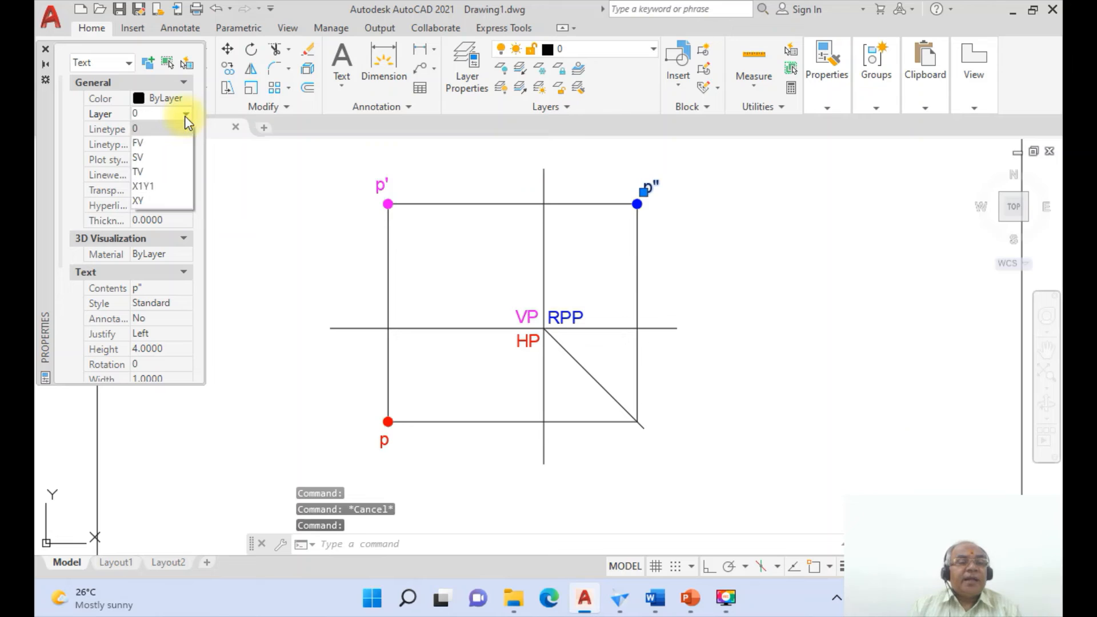
click(152, 143)
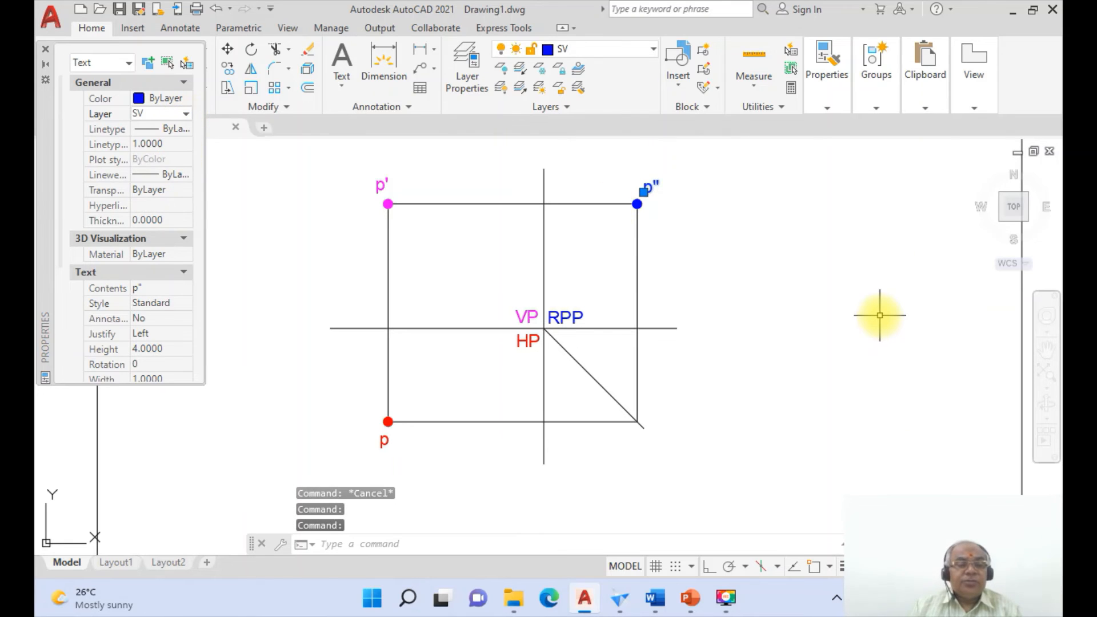
key(Escape)
key(Escape)
Step: Add single-line text labels X and Y, height 4 and rotation 0, at the left and right ends of the horizontal reference line
text(dt)
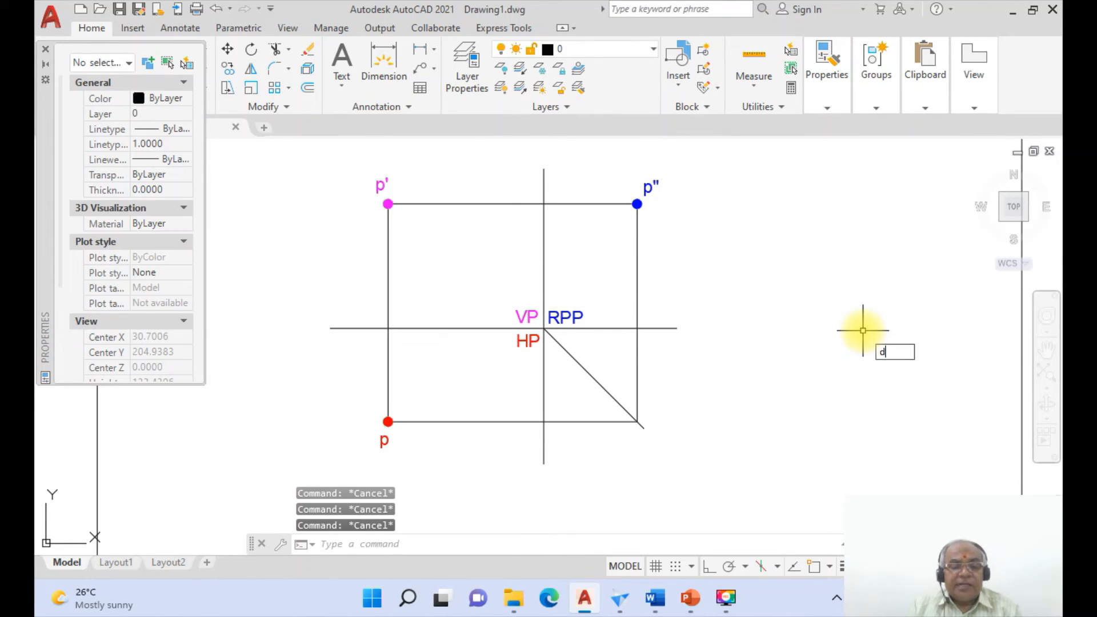
key(Return)
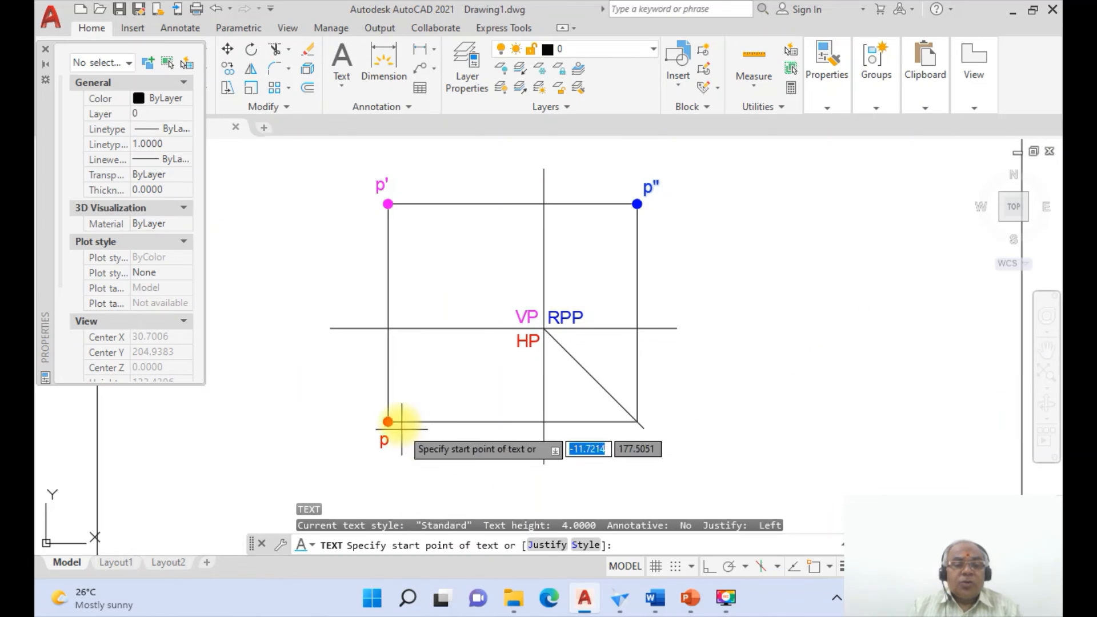
click(313, 330)
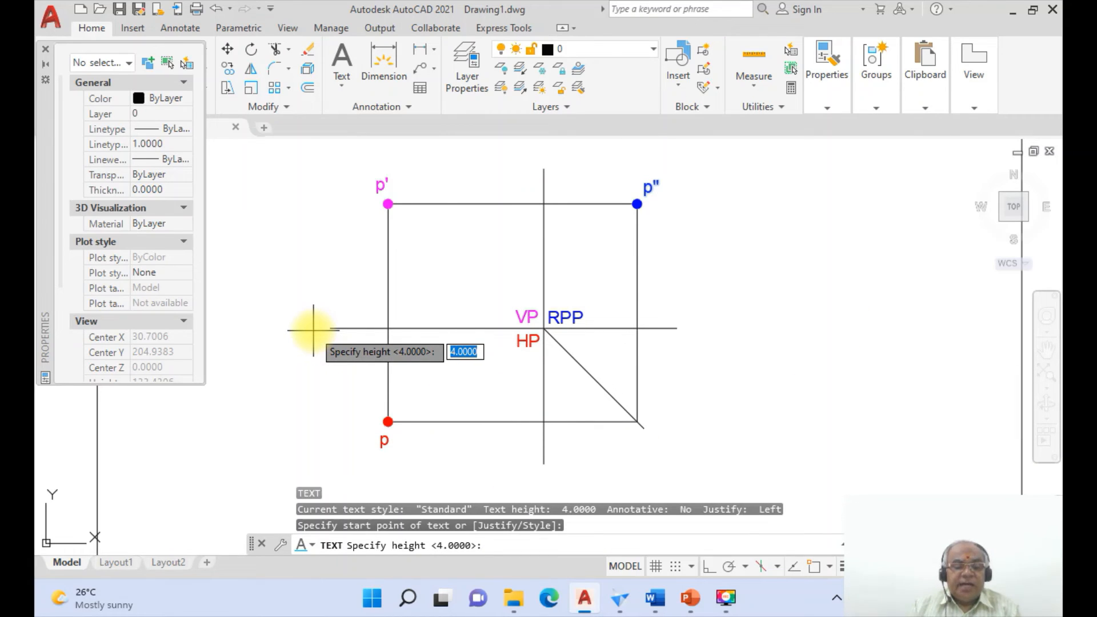
key(Return)
key(Return)
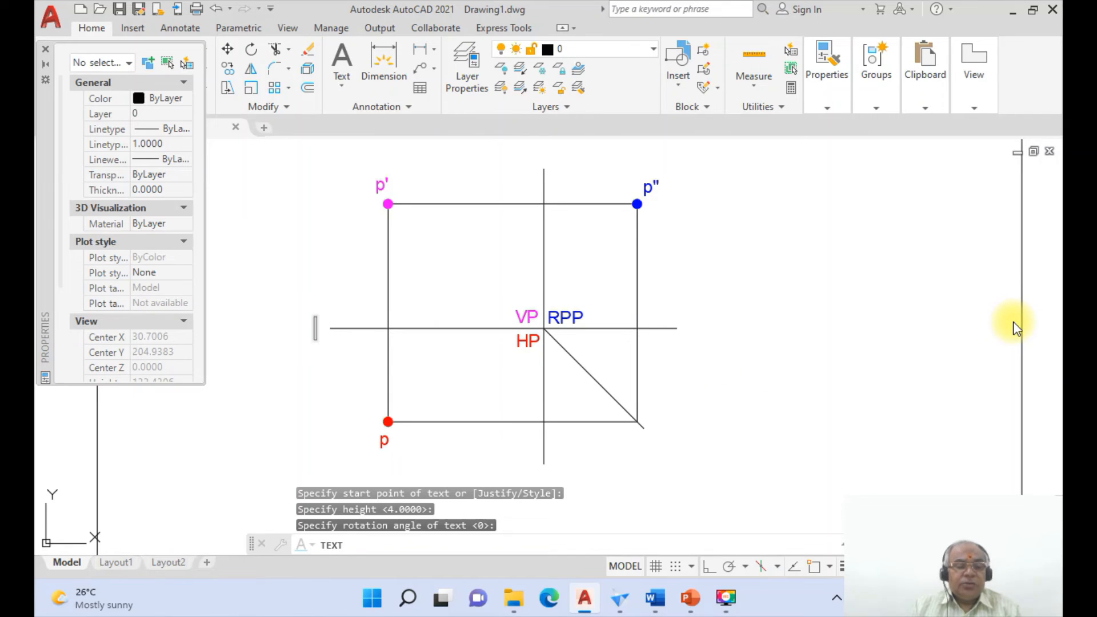
text(X)
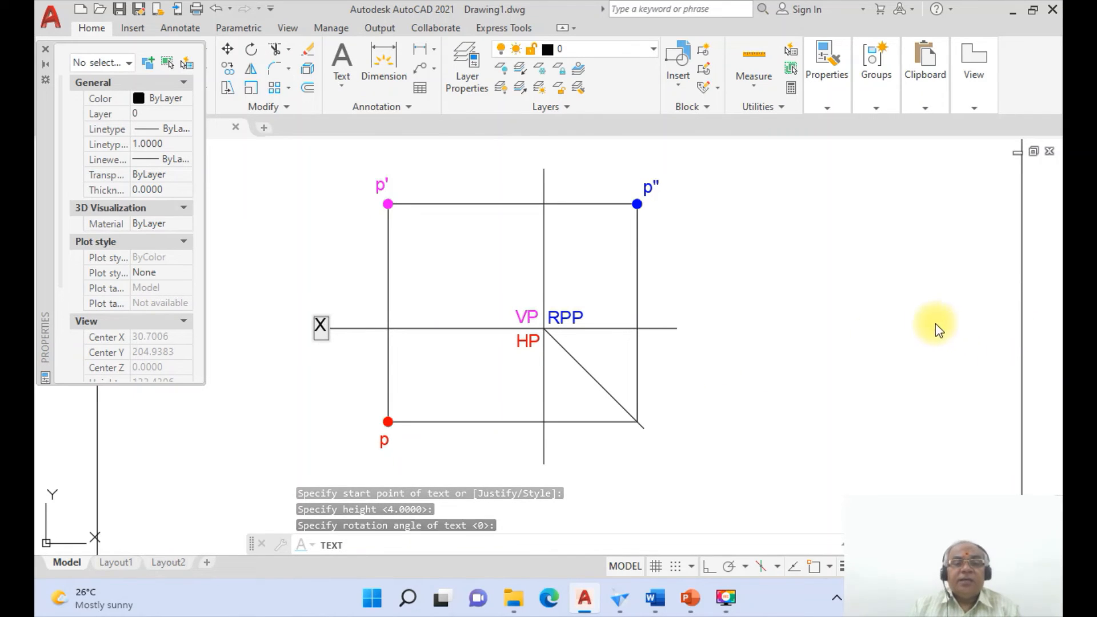
click(681, 331)
text(Y)
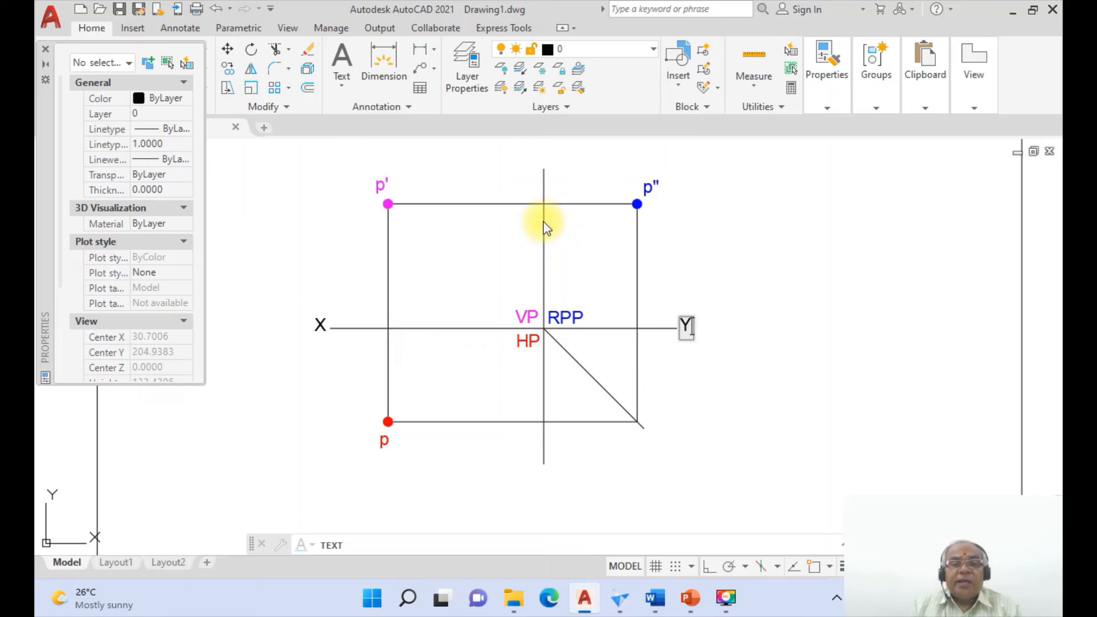
Step: Add the text labels X1 above and Y1 below the vertical reference line, and finish the text command
click(539, 154)
text(X1)
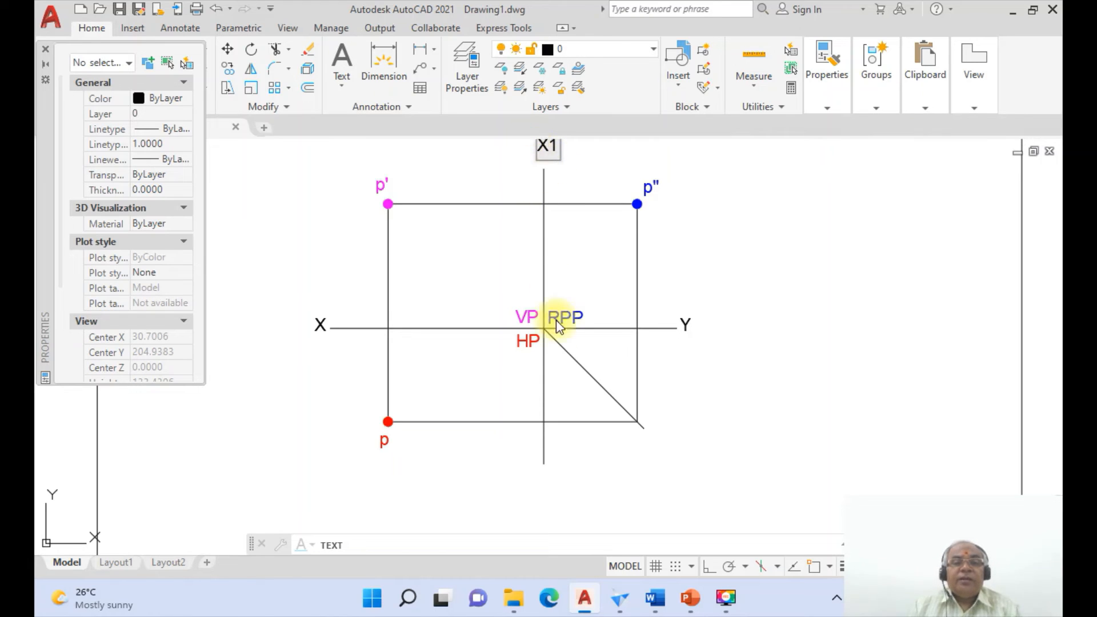
click(539, 485)
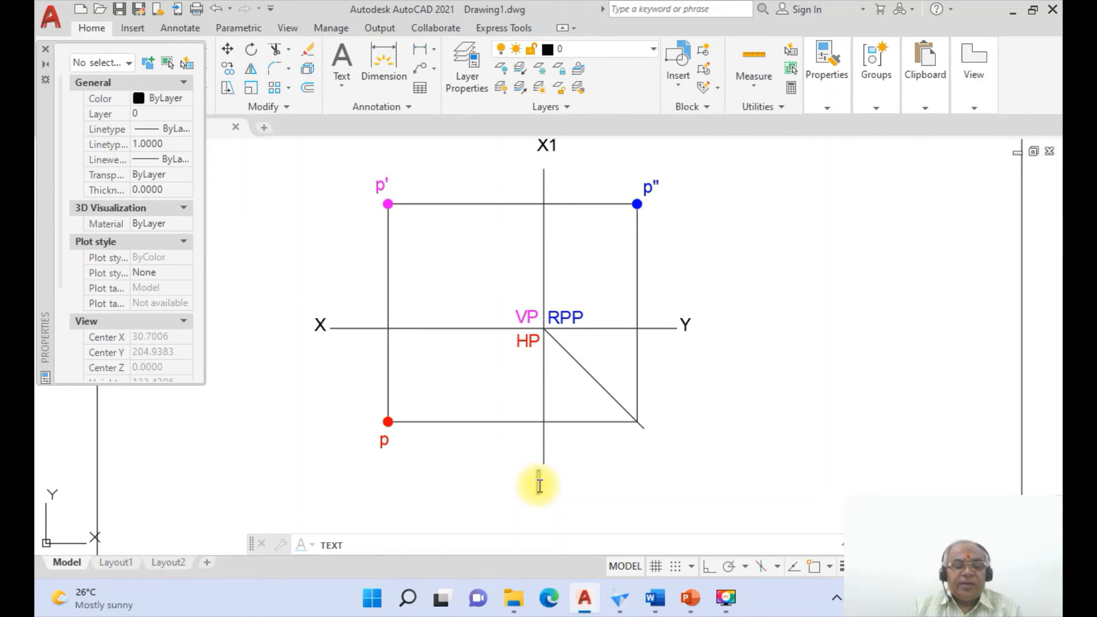
text(Y1)
right_click(878, 431)
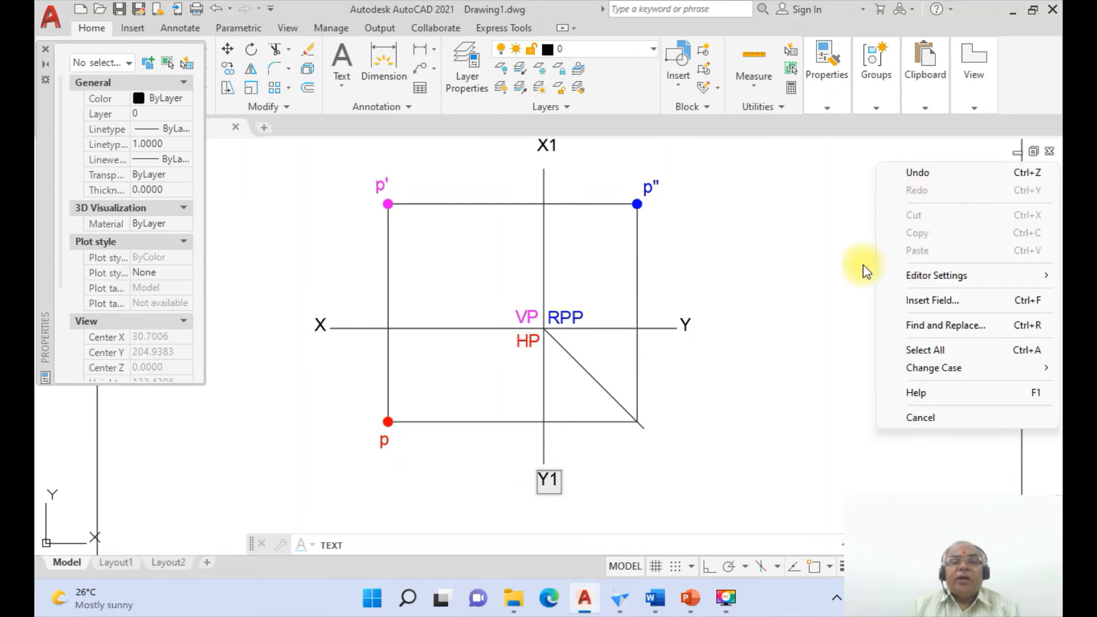
click(831, 241)
key(Return)
key(Return)
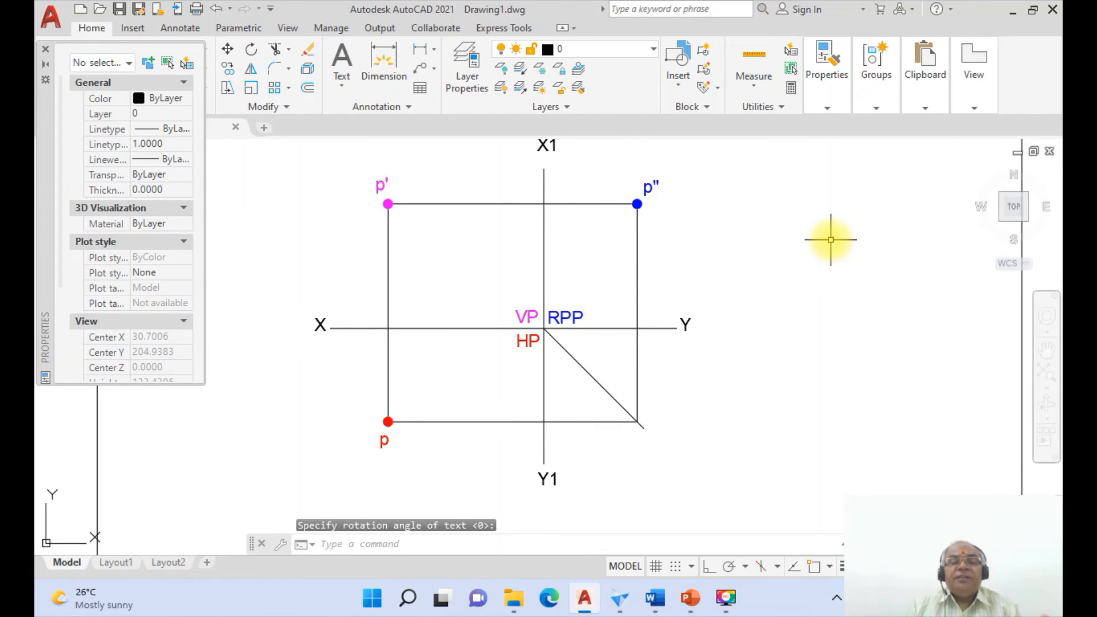
Step: Move the X1 label straight down about 3.3 mm, closer to the upper end of the vertical reference line
text(m)
key(Return)
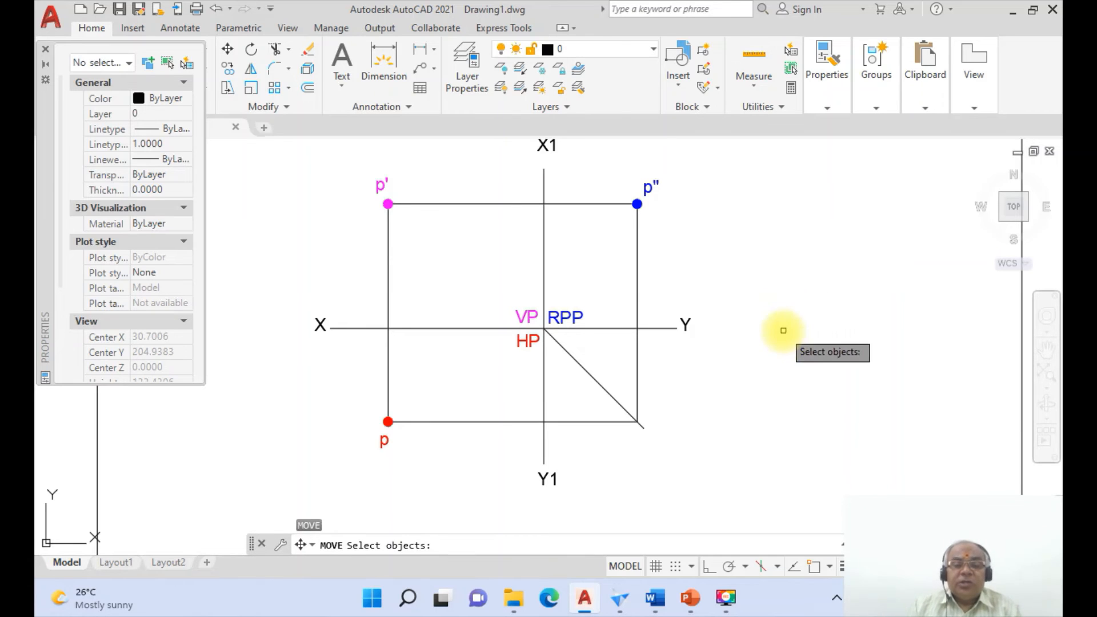
click(542, 143)
click(546, 145)
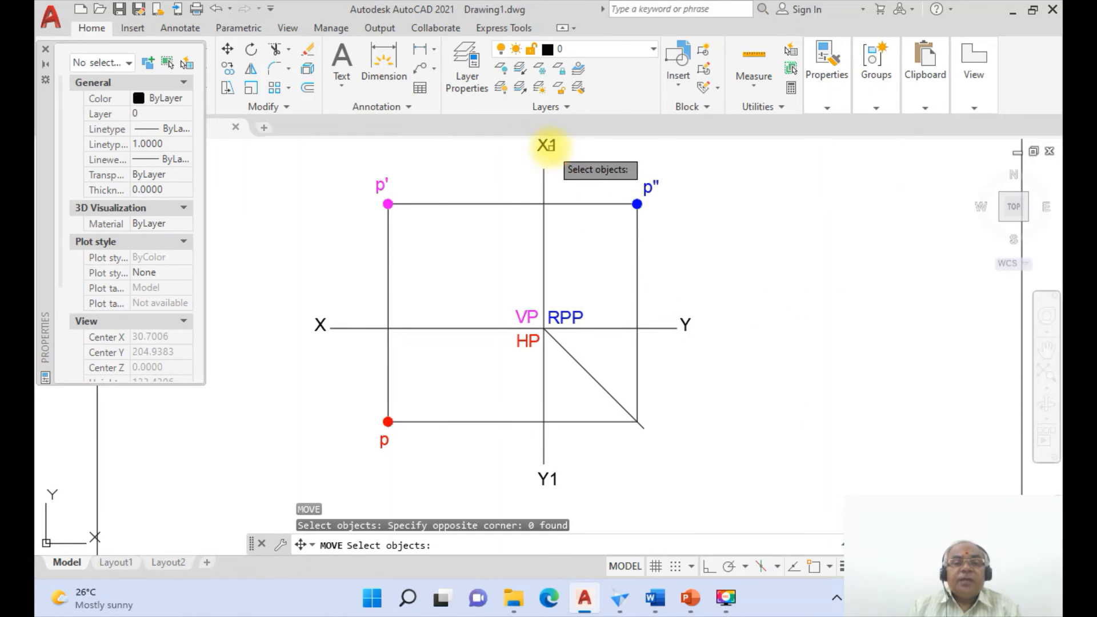
click(546, 145)
key(Return)
click(735, 205)
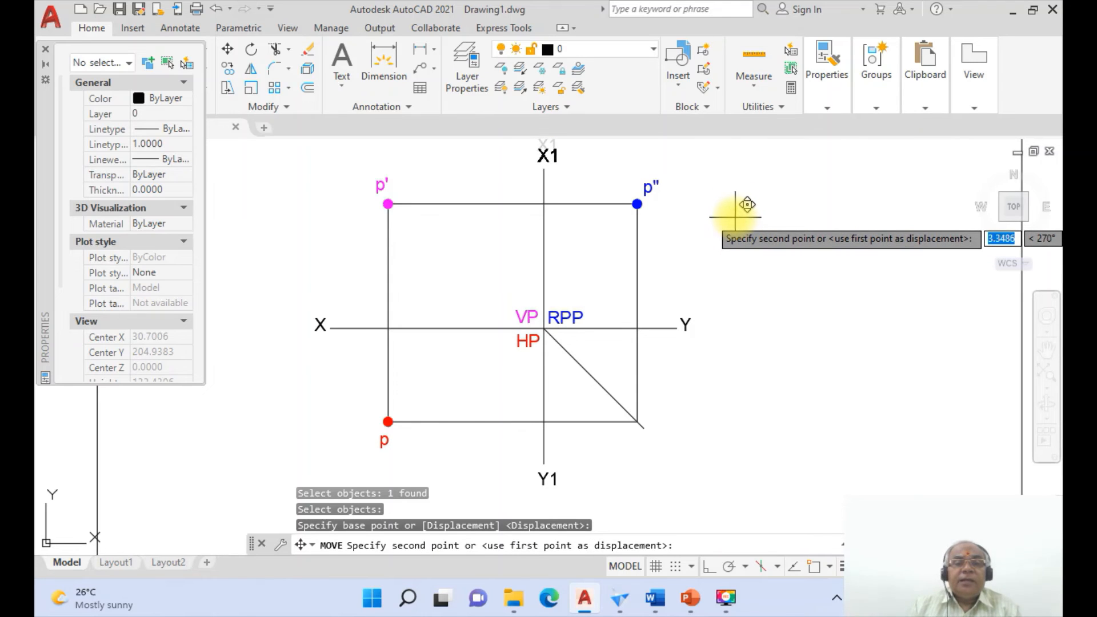
click(735, 216)
Step: Nudge the Y1 label slightly closer to the lower end of the vertical reference line
key(Return)
click(548, 478)
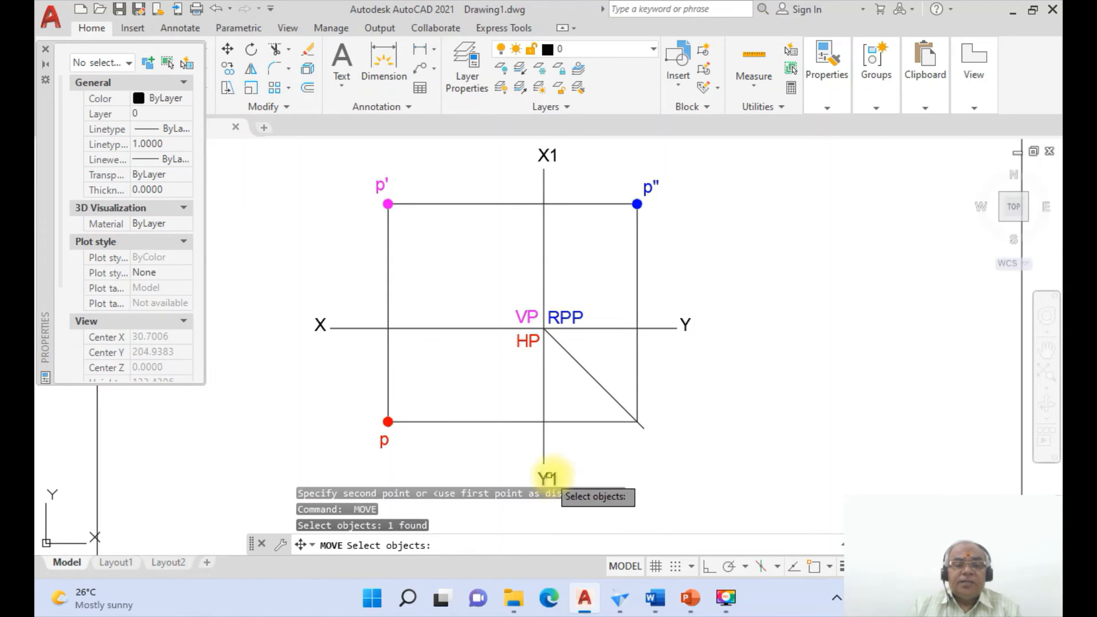
key(Return)
click(600, 448)
click(603, 457)
Step: Move the Y label about 0.7 mm diagonally down and to the right to align it with the horizontal reference line
key(Return)
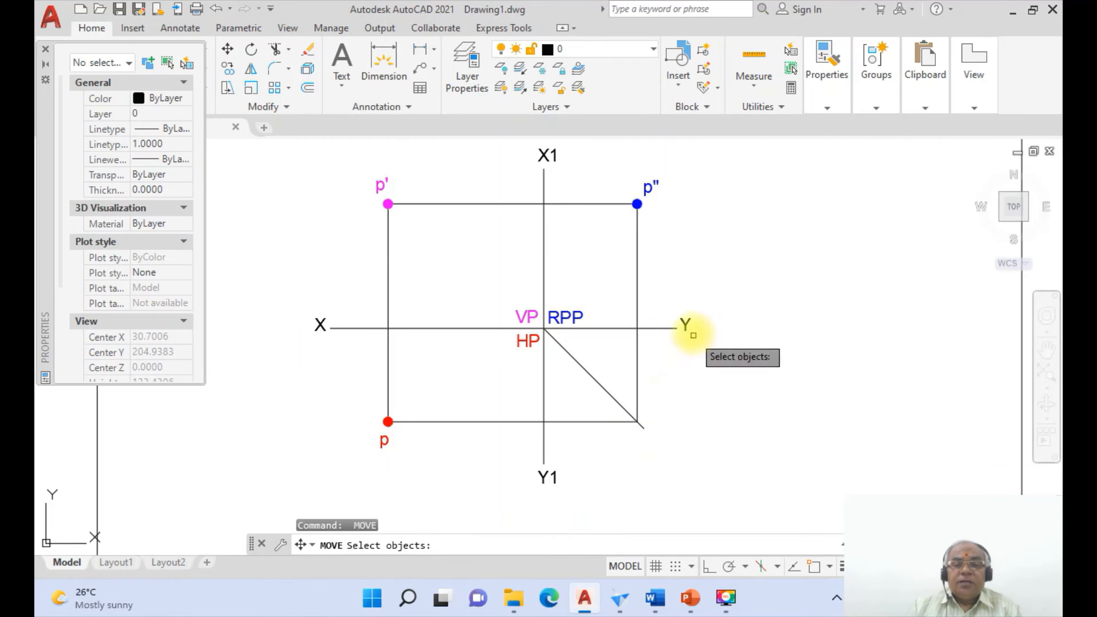
click(686, 323)
key(Return)
click(742, 320)
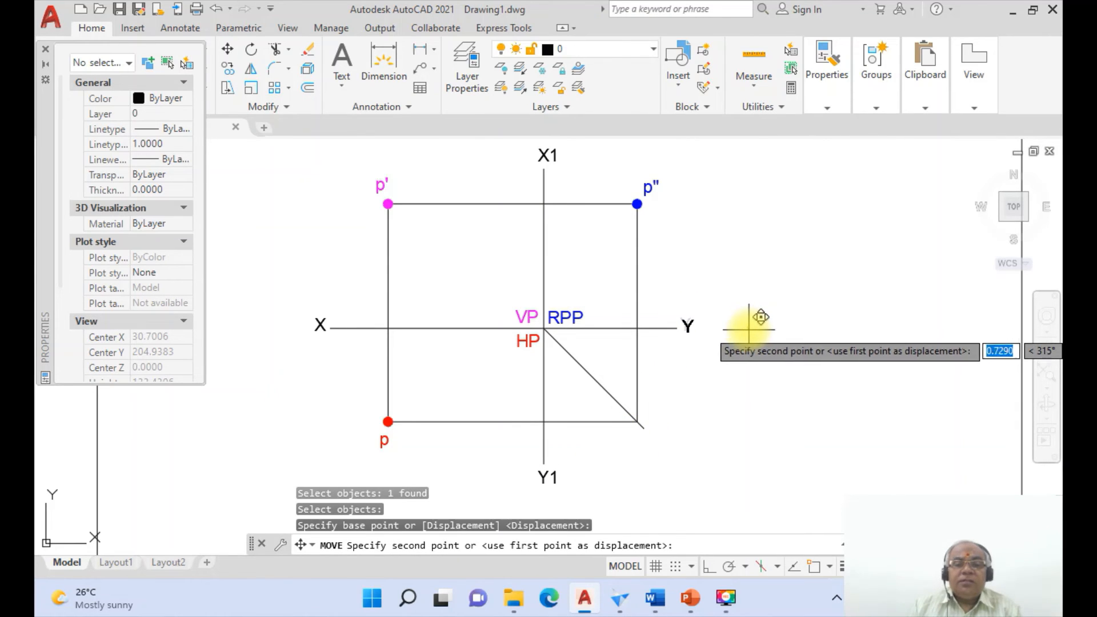
click(748, 328)
Step: Move the X label slightly down to align it with the left end of the horizontal reference line
key(Return)
click(322, 327)
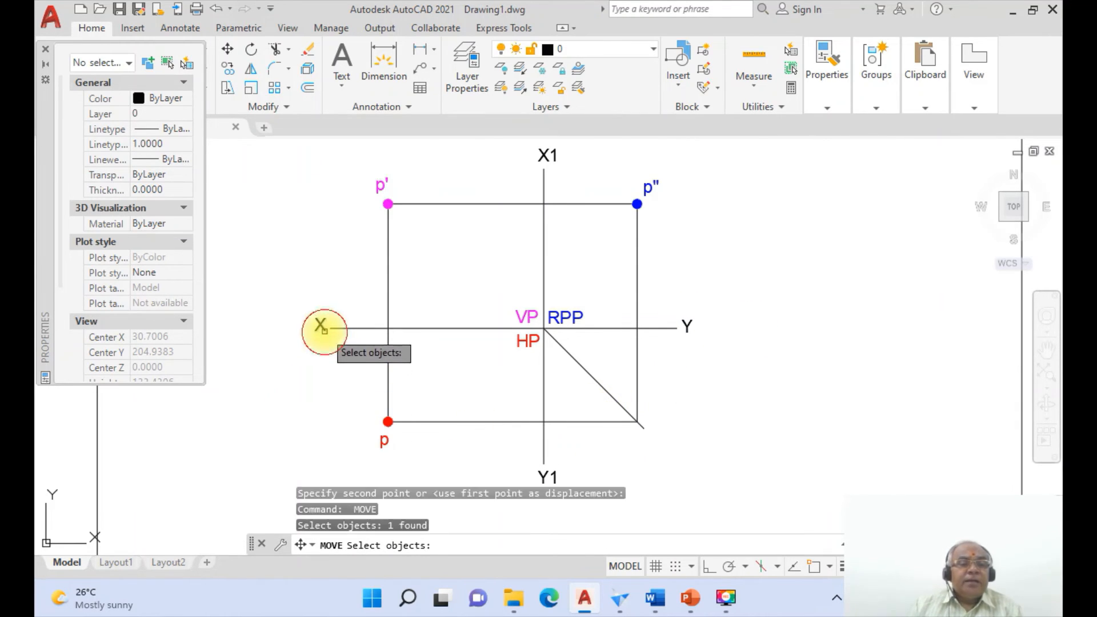
key(Return)
click(318, 384)
click(319, 385)
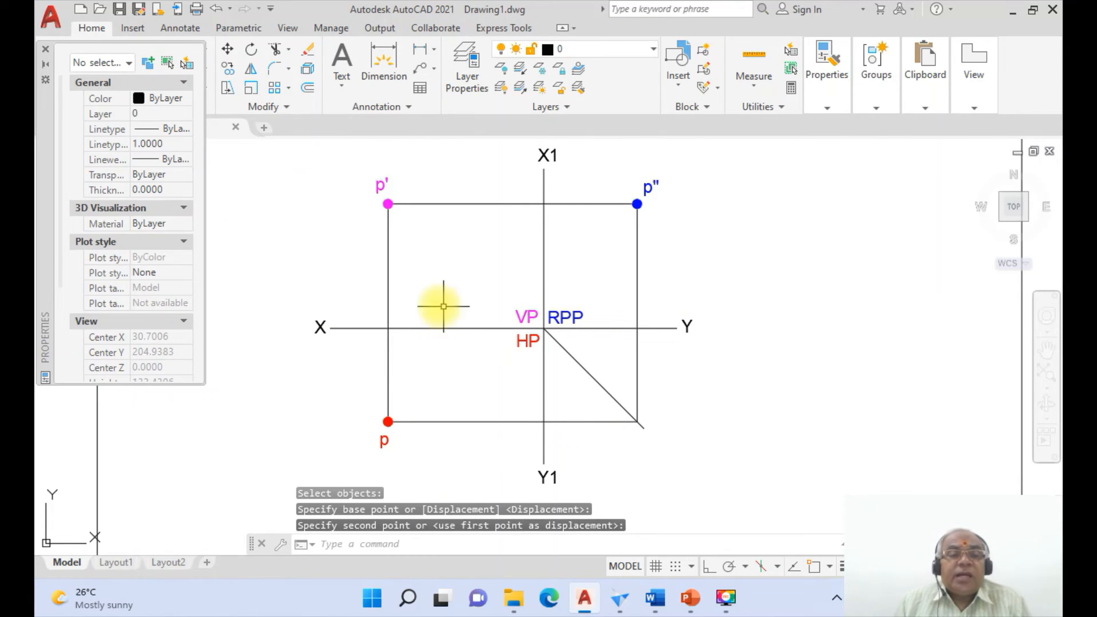
Step: Check the final solution slide in PowerPoint, return to AutoCAD and set the Standard dimension style's arrow size to 4
click(691, 597)
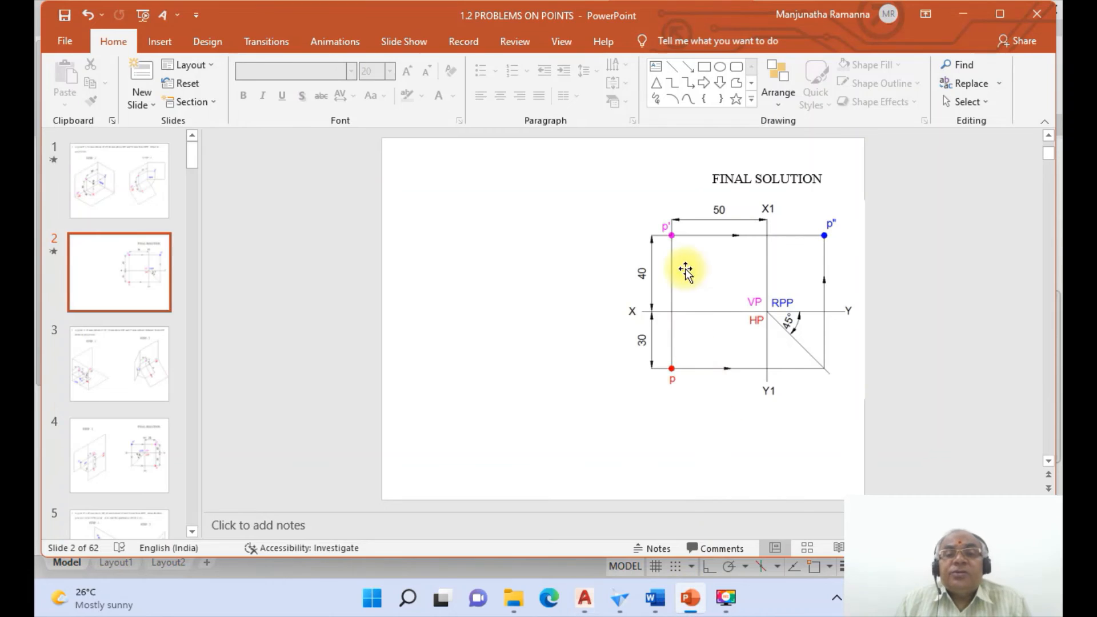
click(585, 597)
text(D)
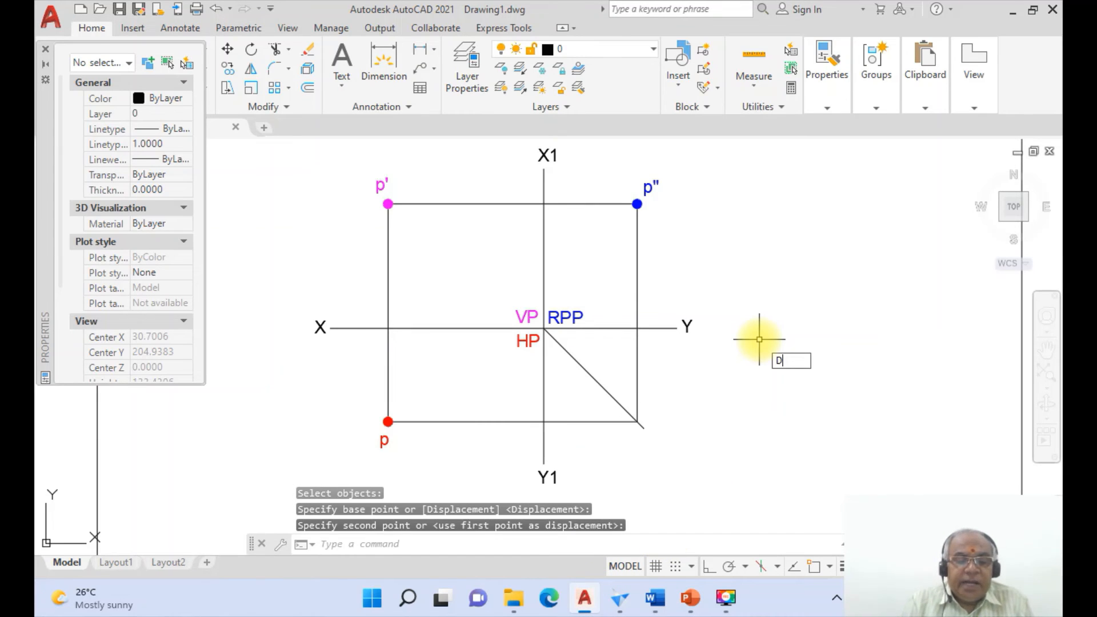
text(DIM)
key(Return)
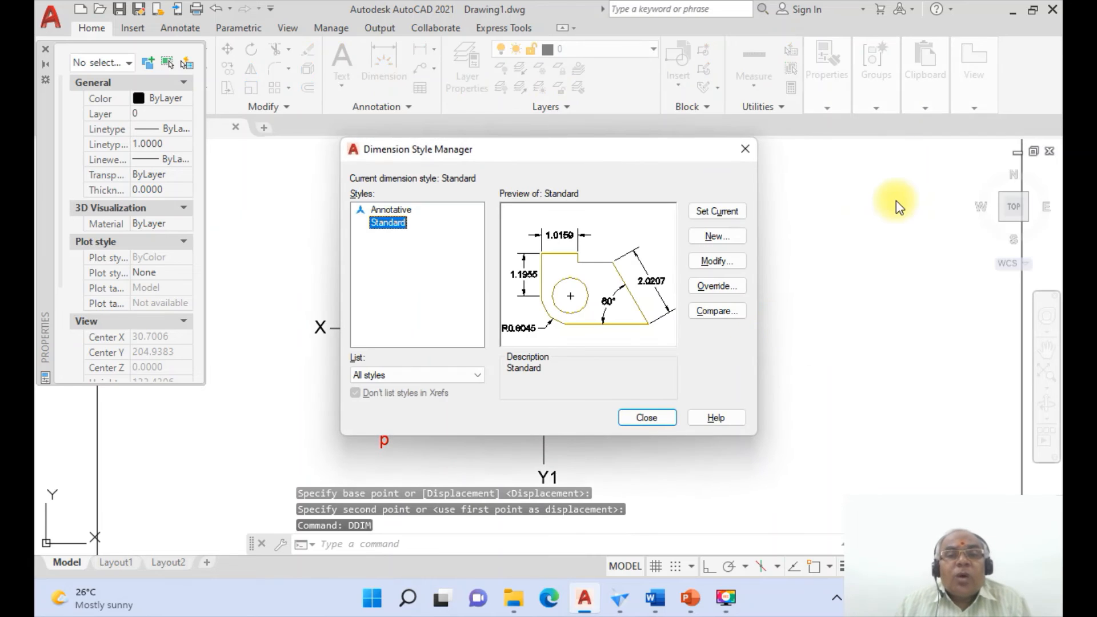
click(716, 265)
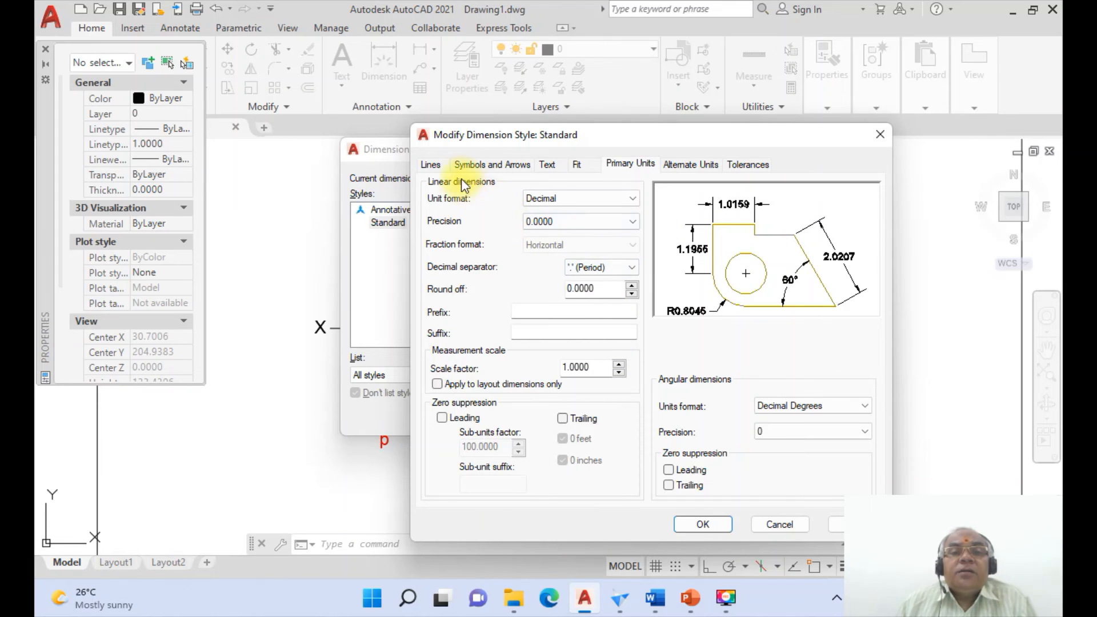
click(473, 165)
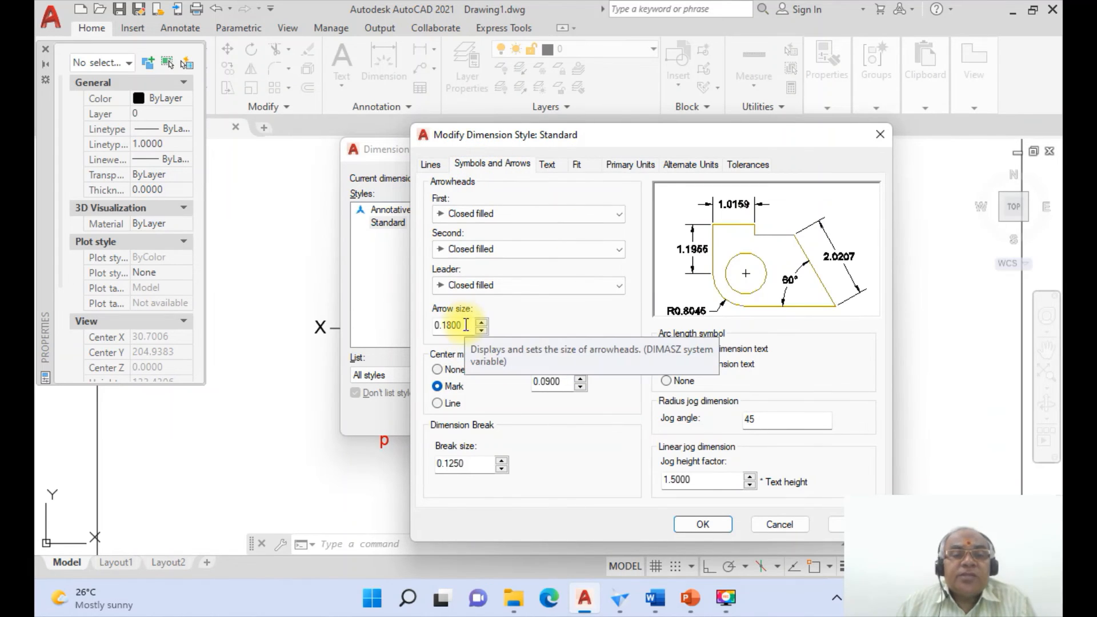
drag(466, 325, 418, 325)
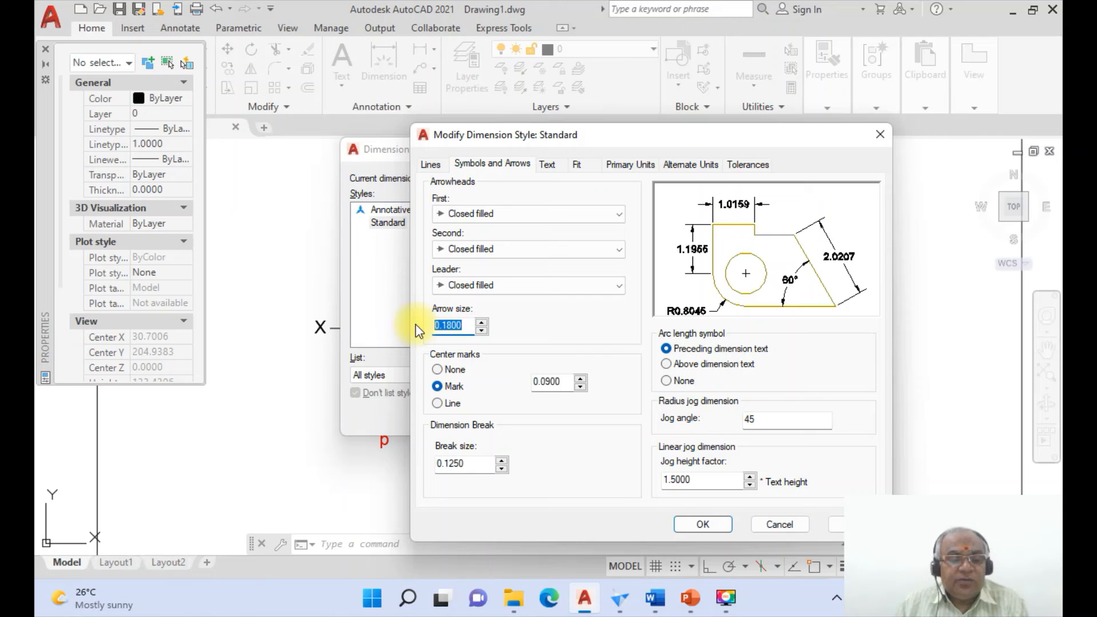
text(4)
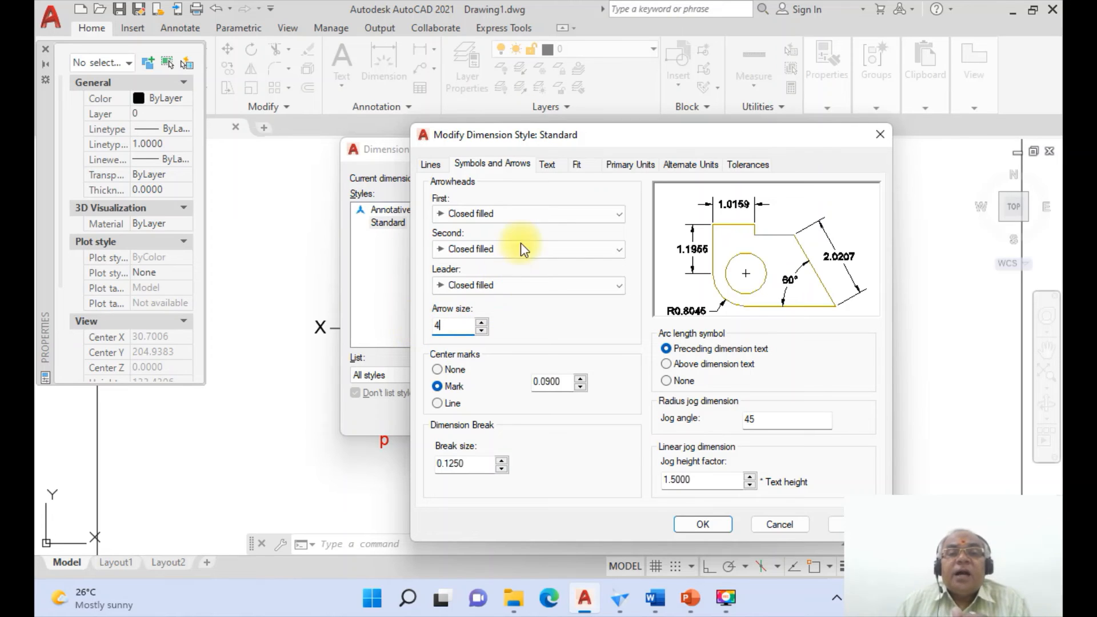
Step: Make the style's dimension text 4 high, aligned with the dimension line and placed above it with an offset of 3
click(550, 165)
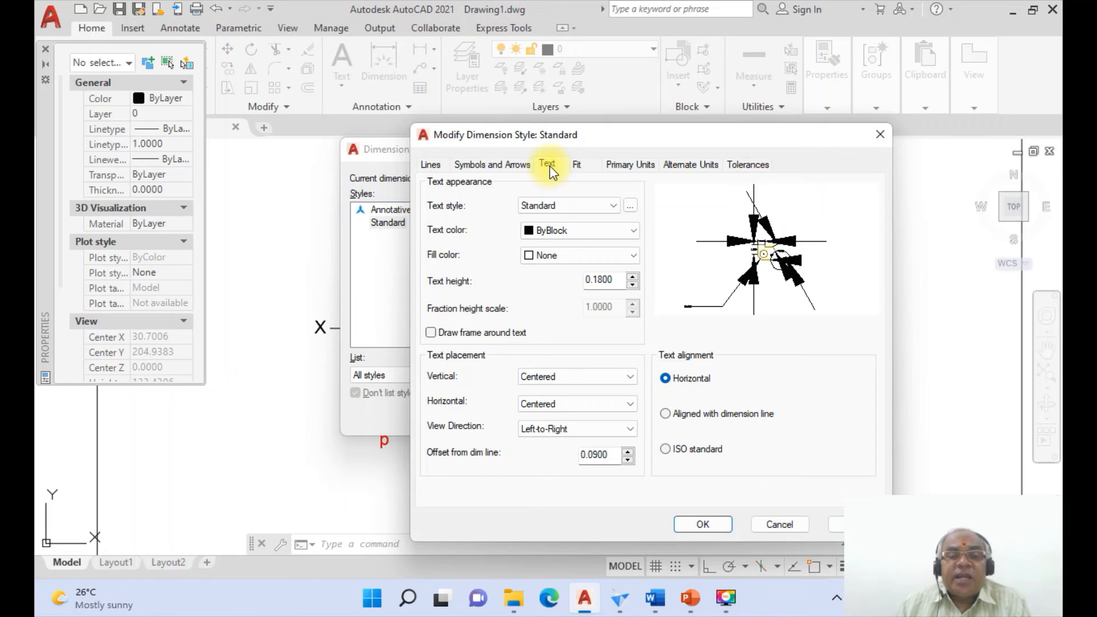
click(666, 415)
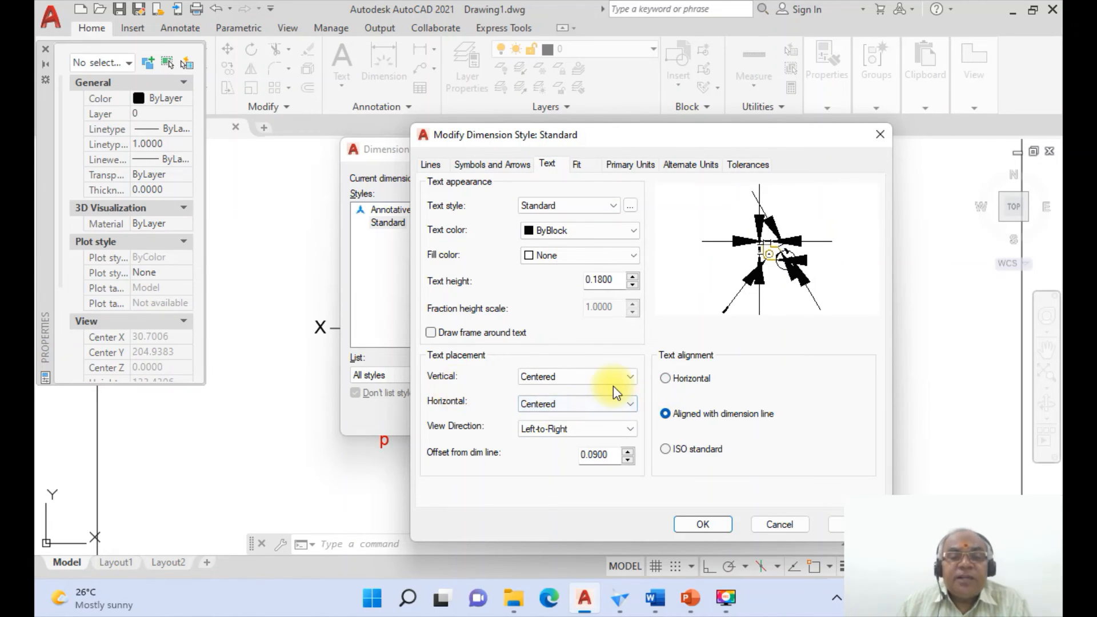
click(630, 377)
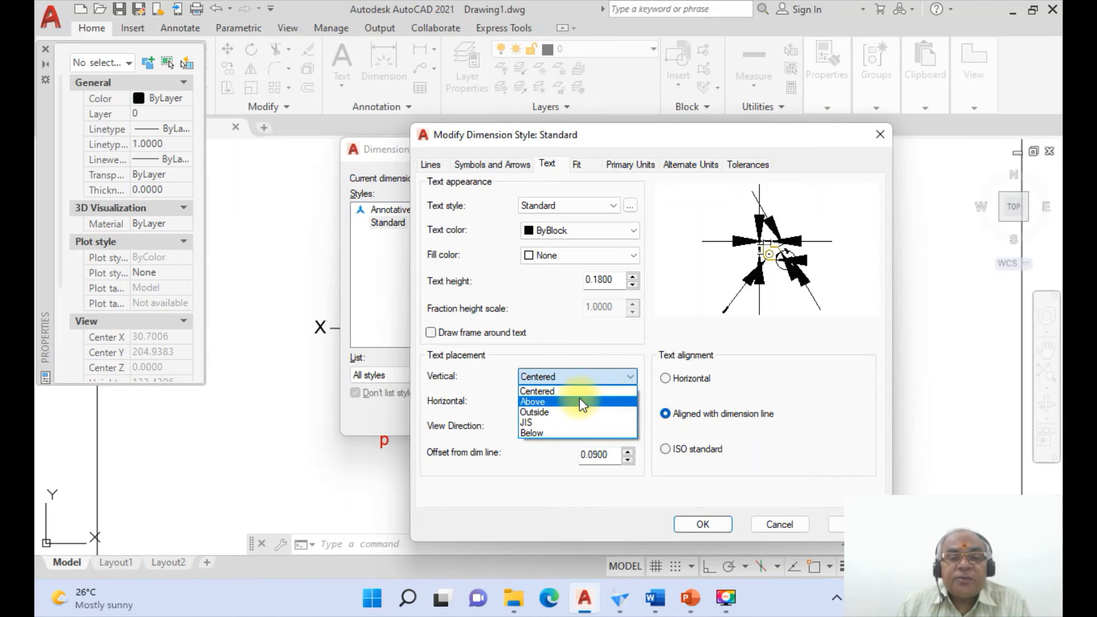
click(579, 401)
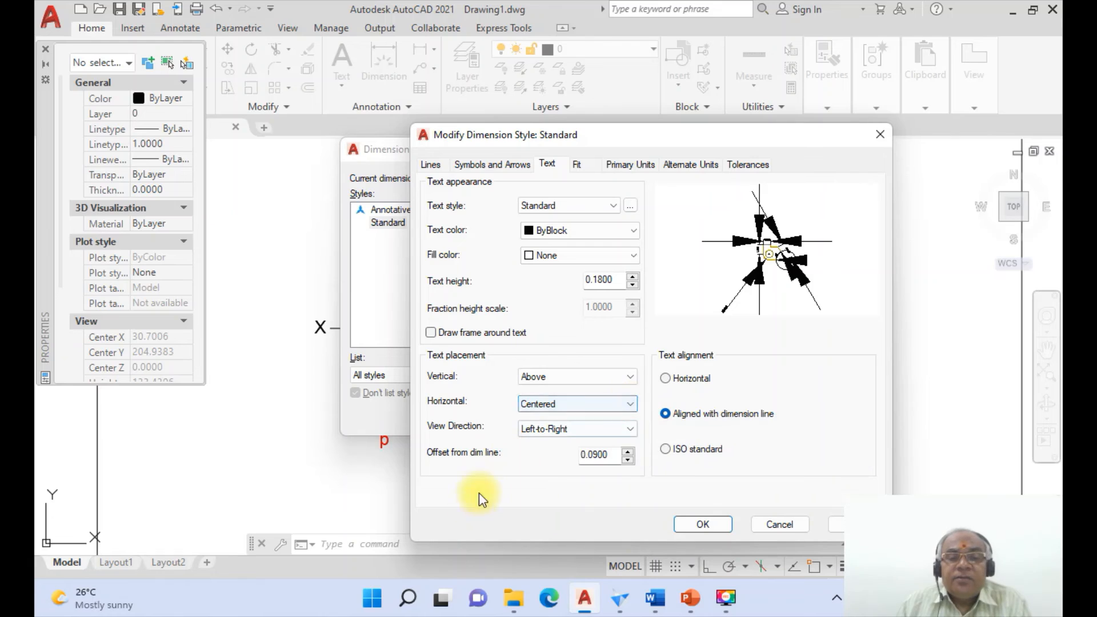
drag(616, 454, 554, 454)
text(3)
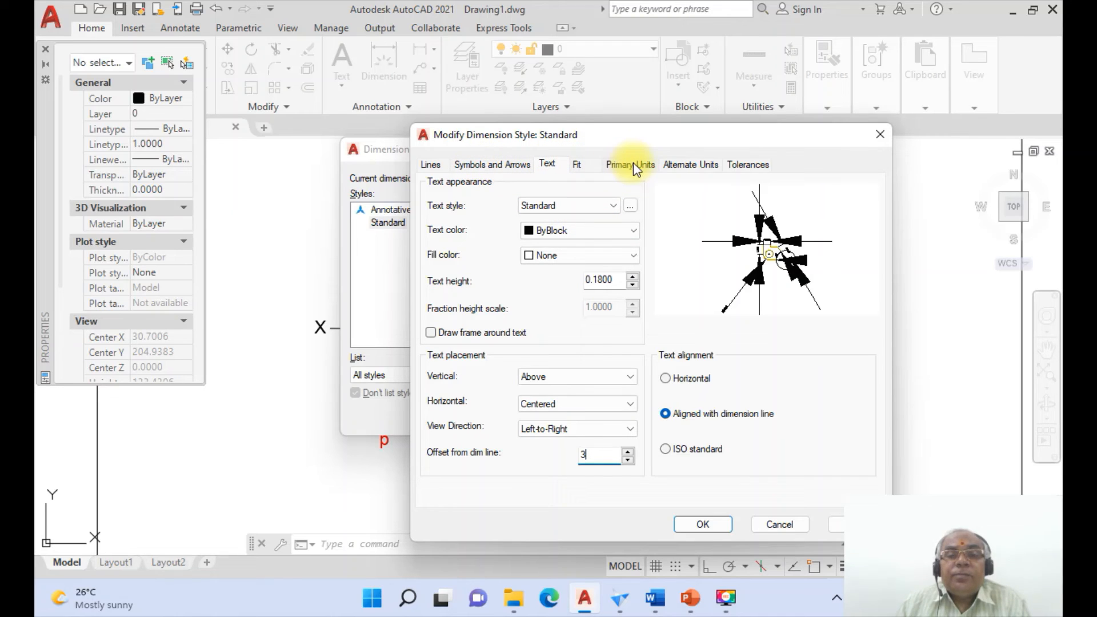
drag(622, 280, 563, 278)
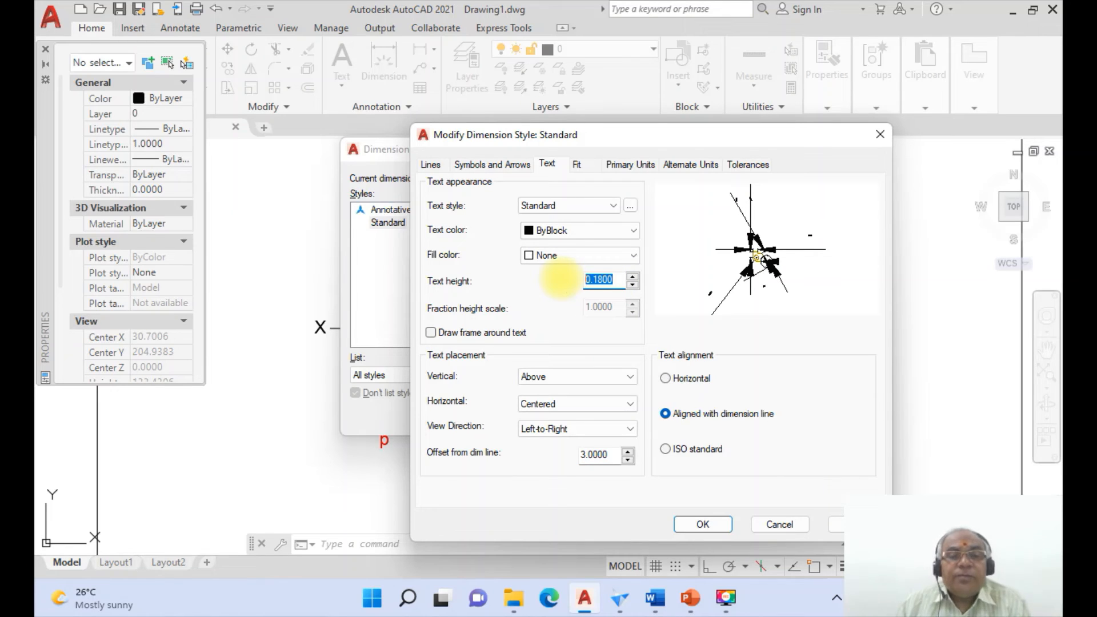
text(4)
Step: Set the extension lines' offset from origin to 3 and save the changes to the Standard dimension style
click(434, 165)
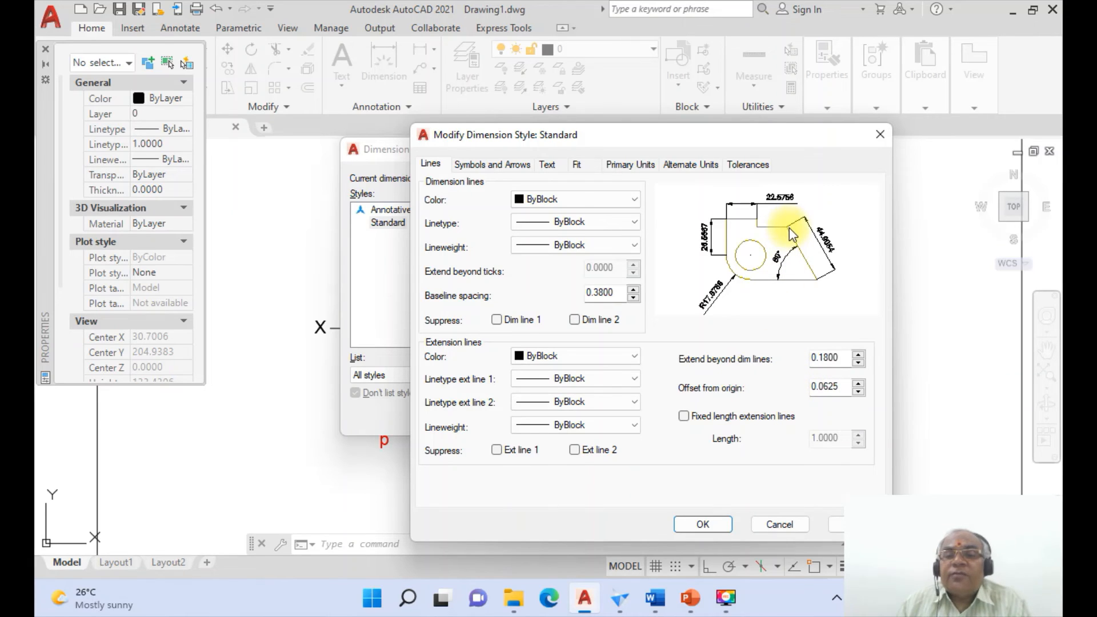
drag(840, 386, 800, 387)
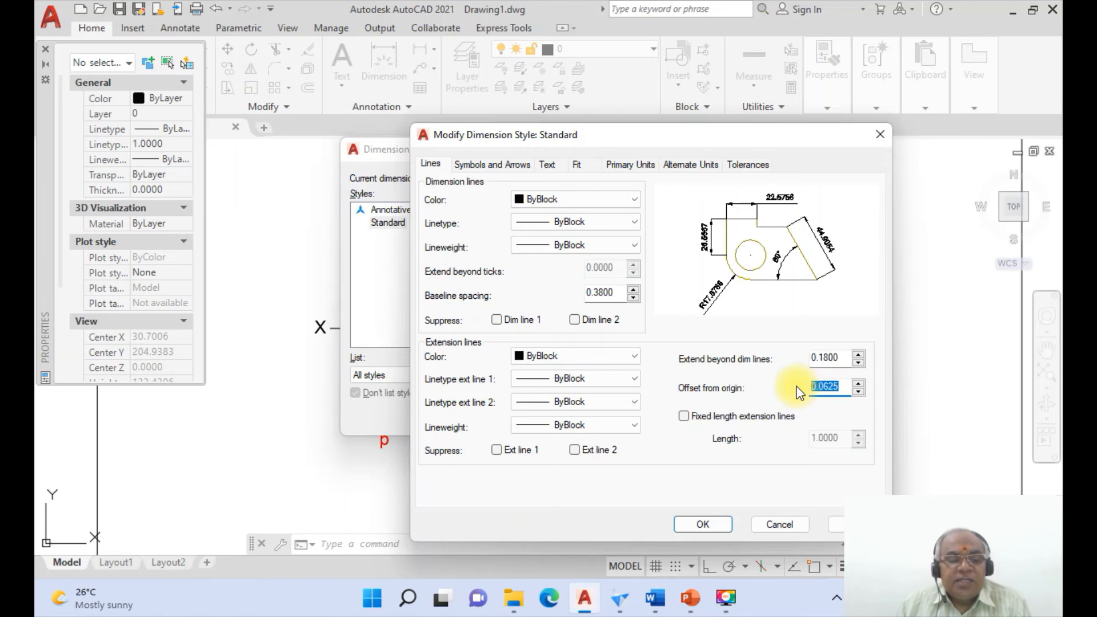
text(3)
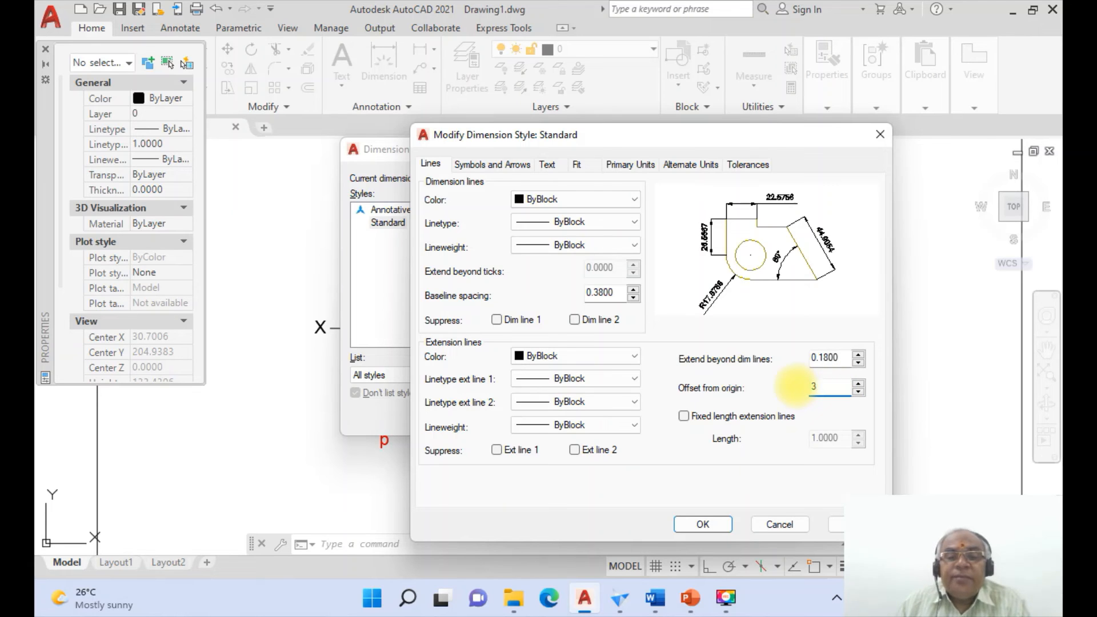
click(704, 523)
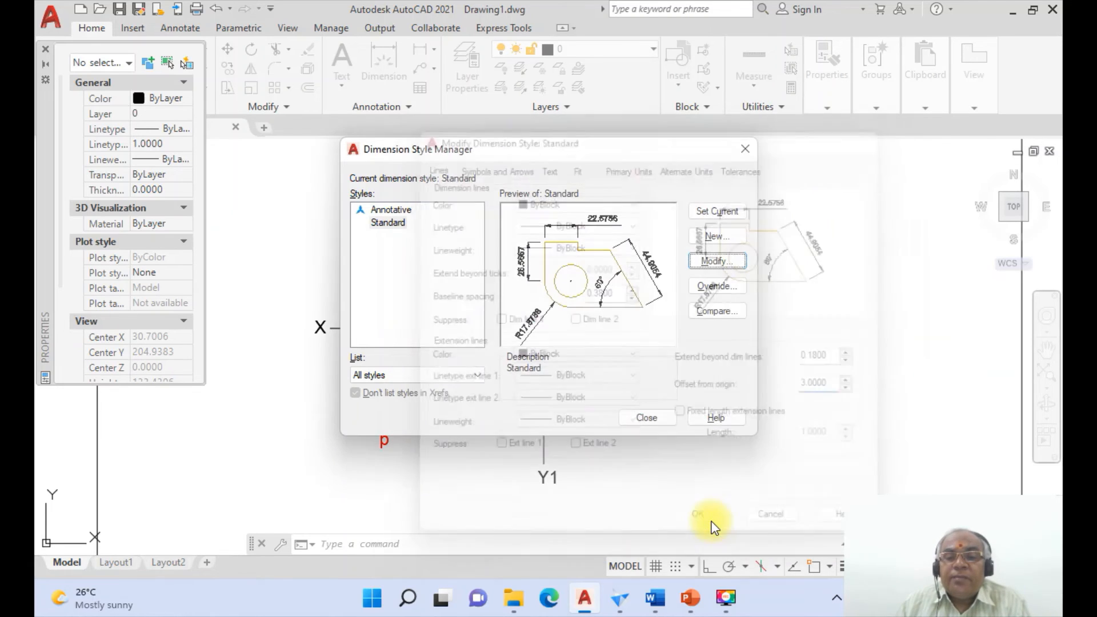
click(656, 420)
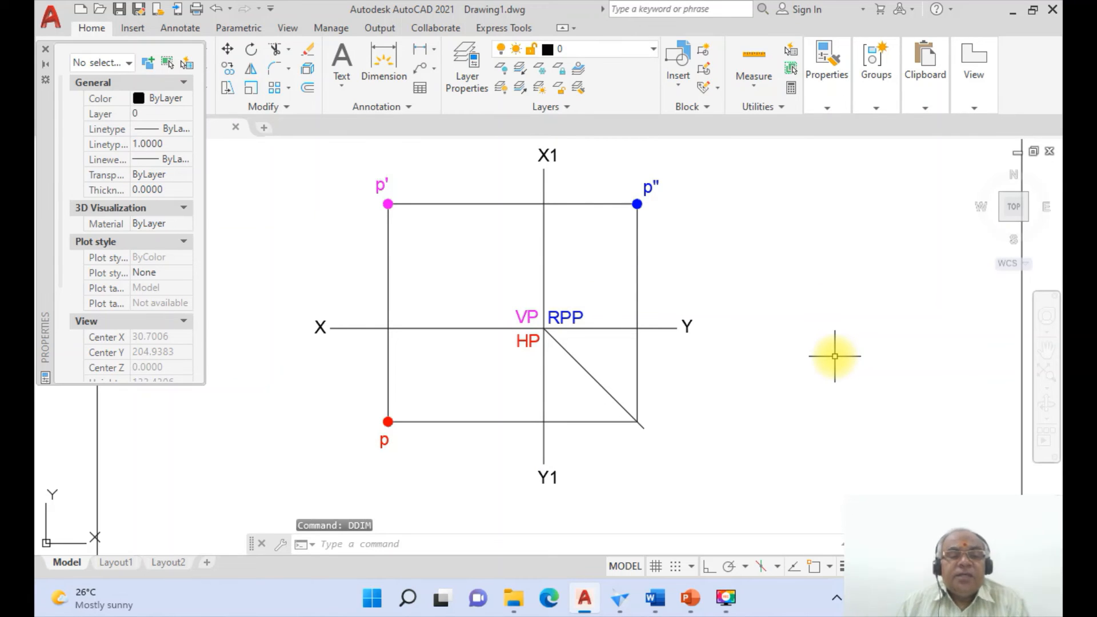
text(HOR)
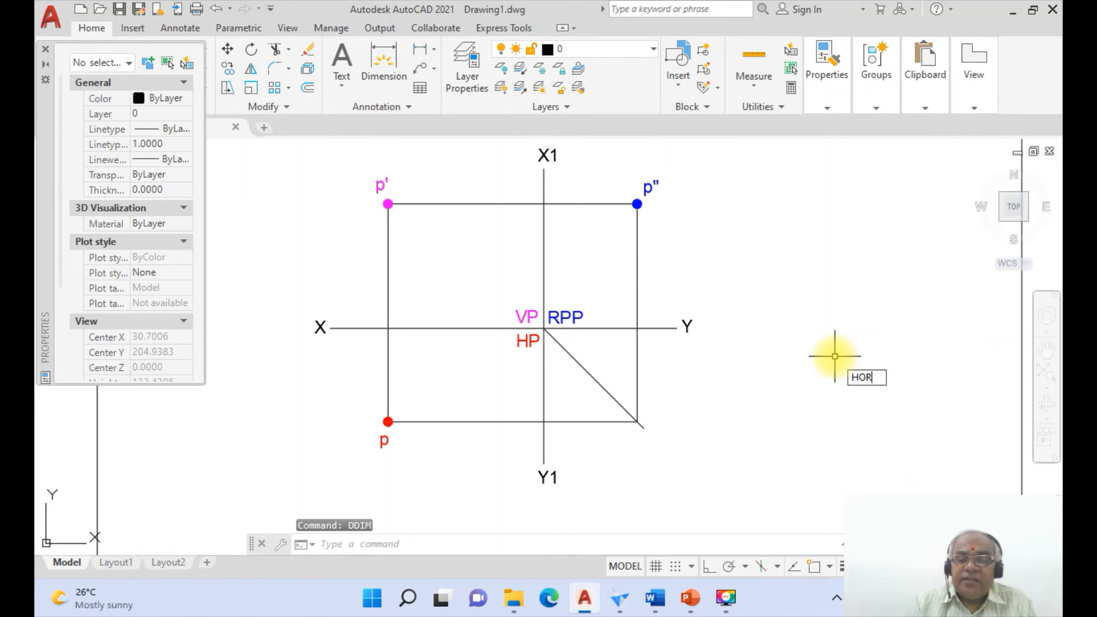
key(Return)
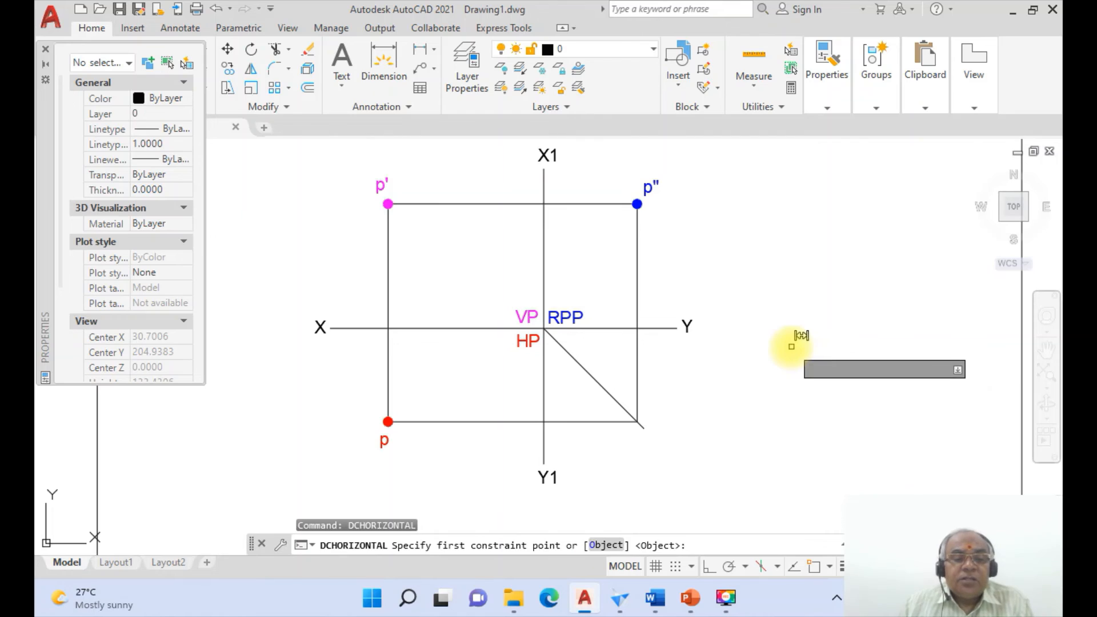
key(Escape)
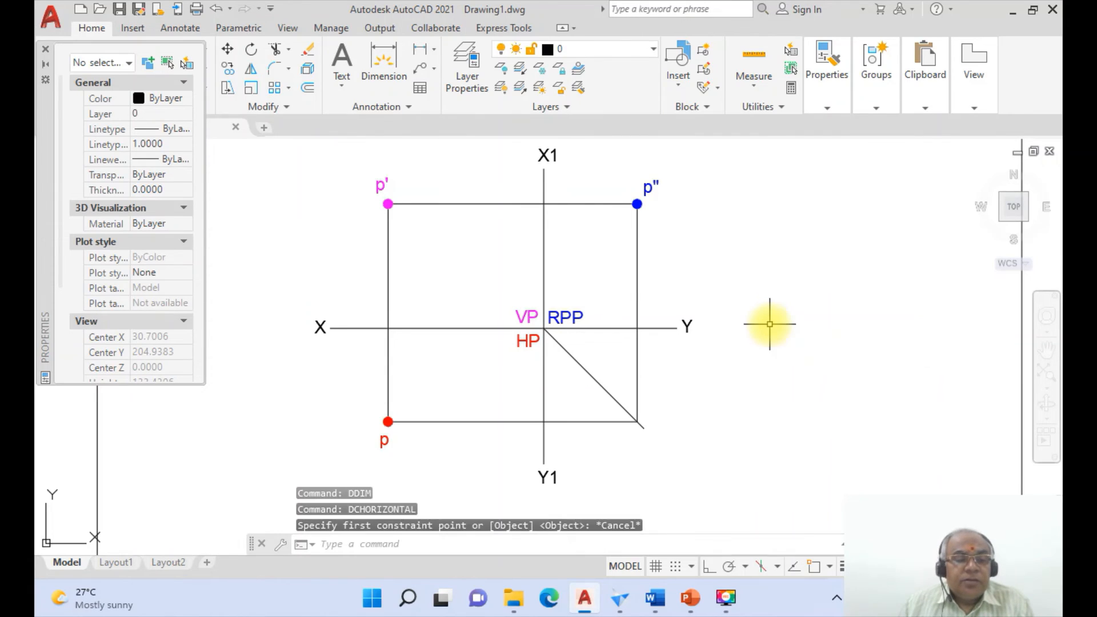
Step: Add a horizontal dimension with text 50 above the upper projector, from the centre of p' to its intersection with the vertical reference line
text(D)
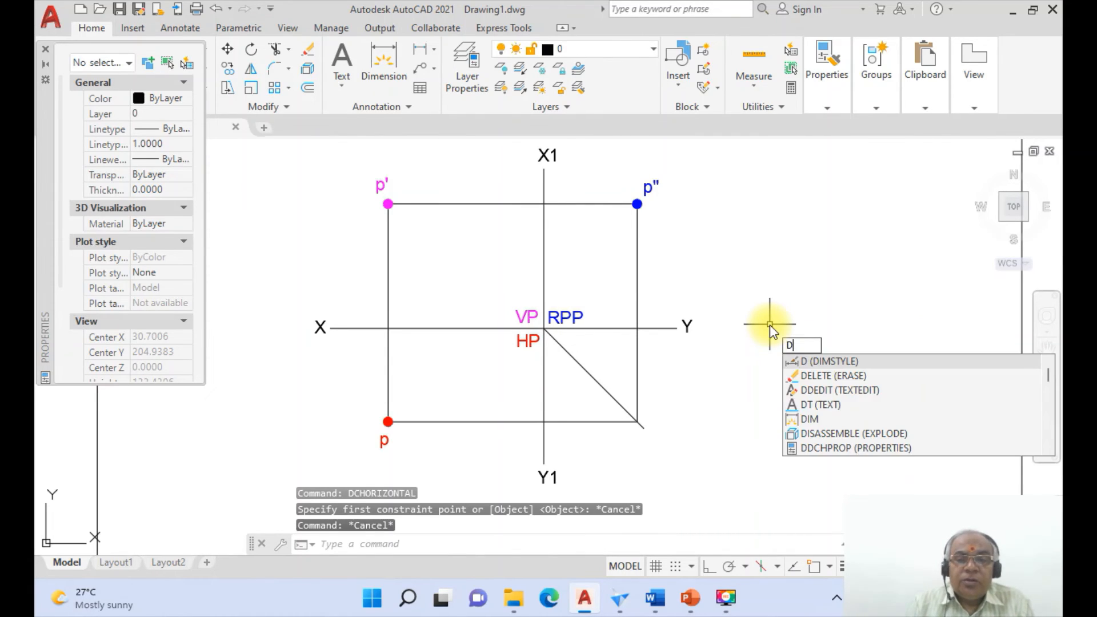
text(IMHORIZONTAL)
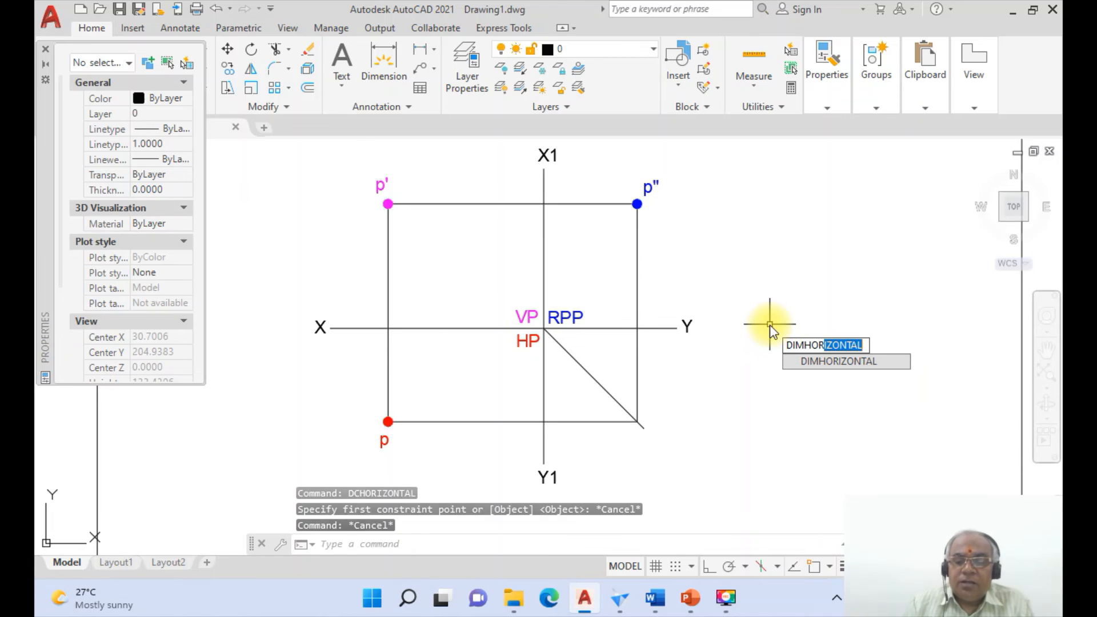
key(Return)
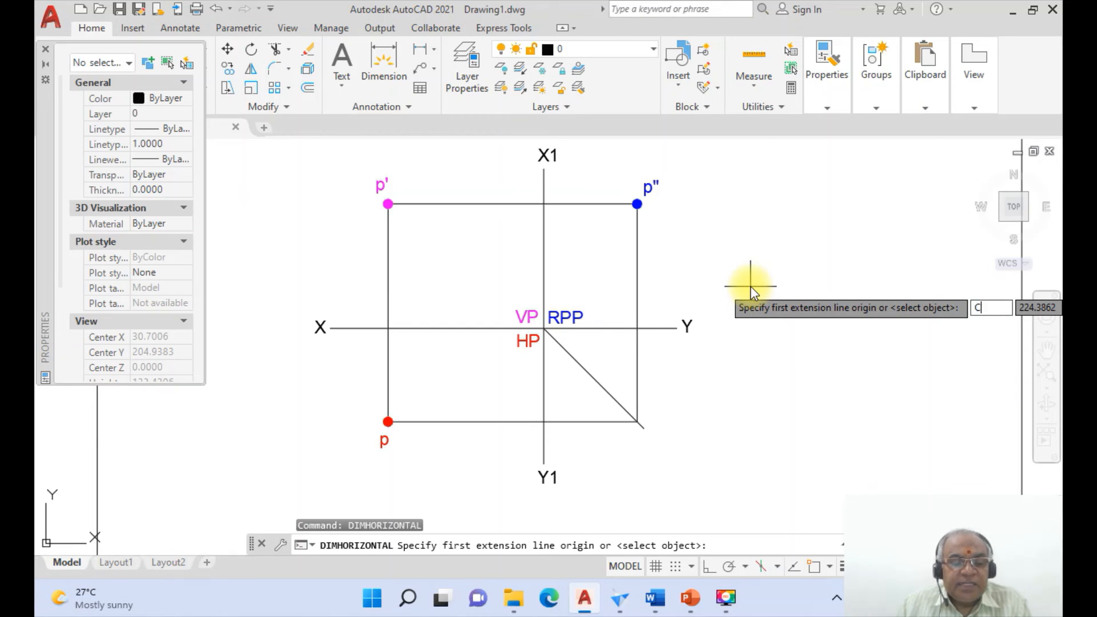
text(cen)
key(Return)
click(388, 204)
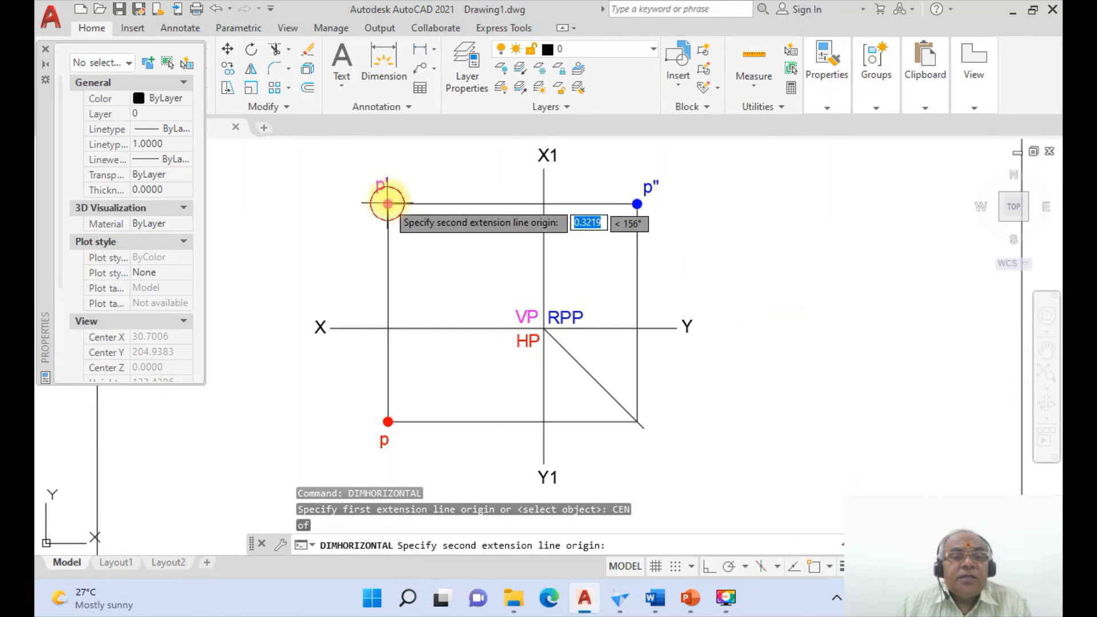
text(int)
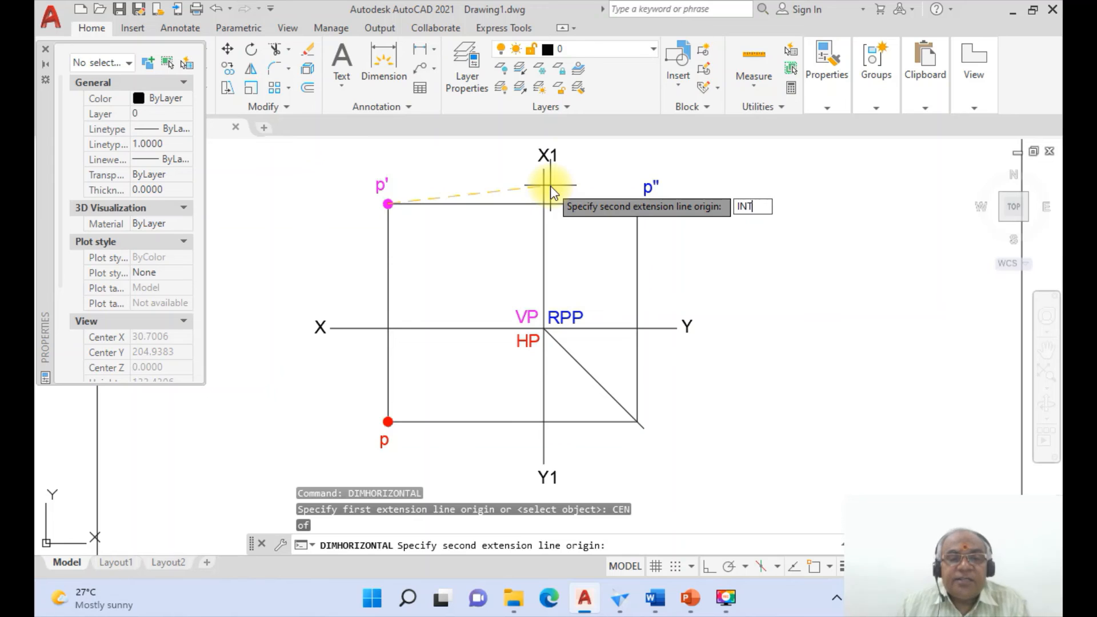
key(Return)
click(544, 204)
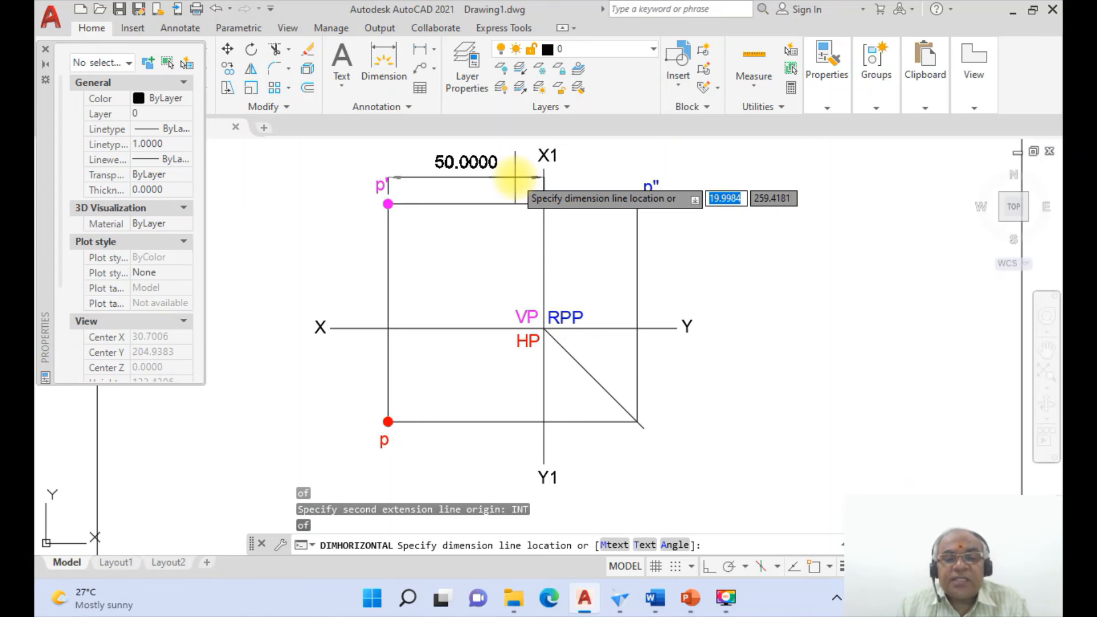
text(T)
key(Return)
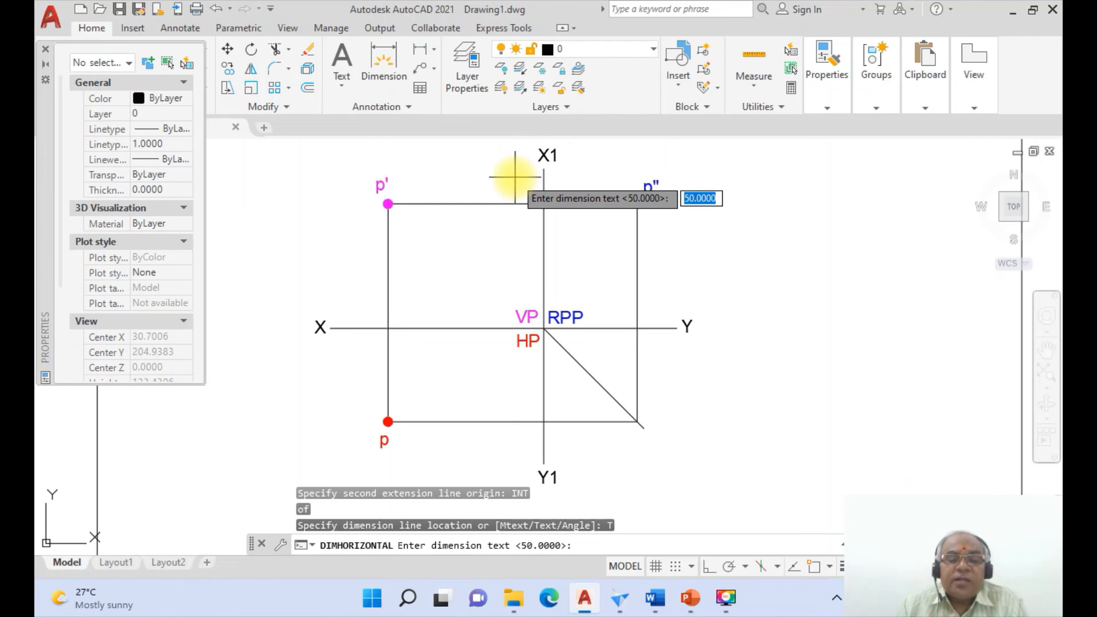
text(50)
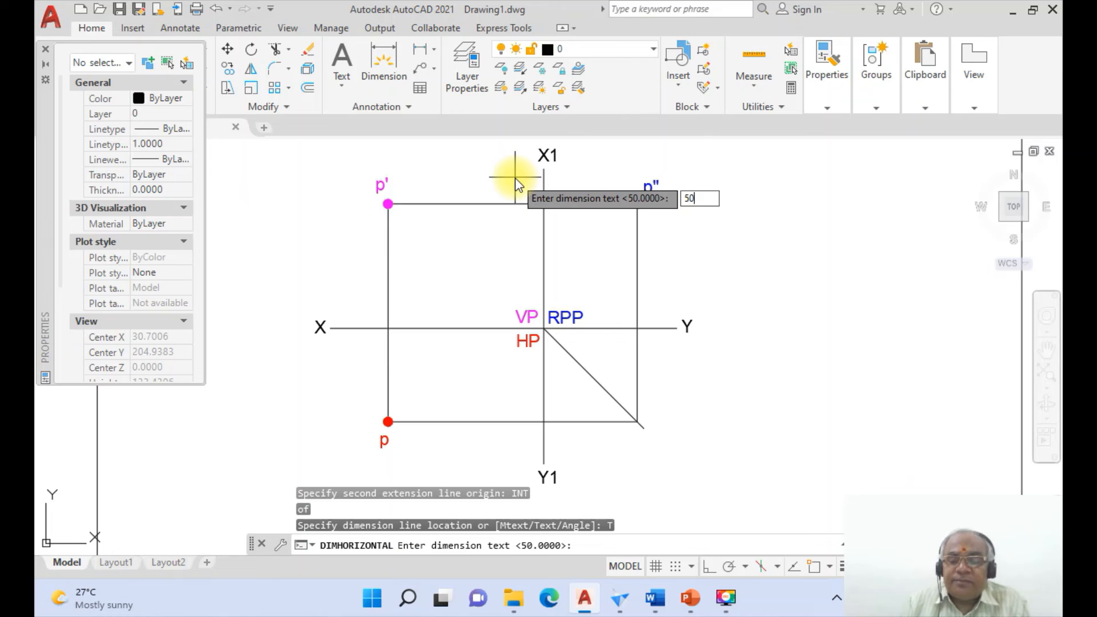
key(Return)
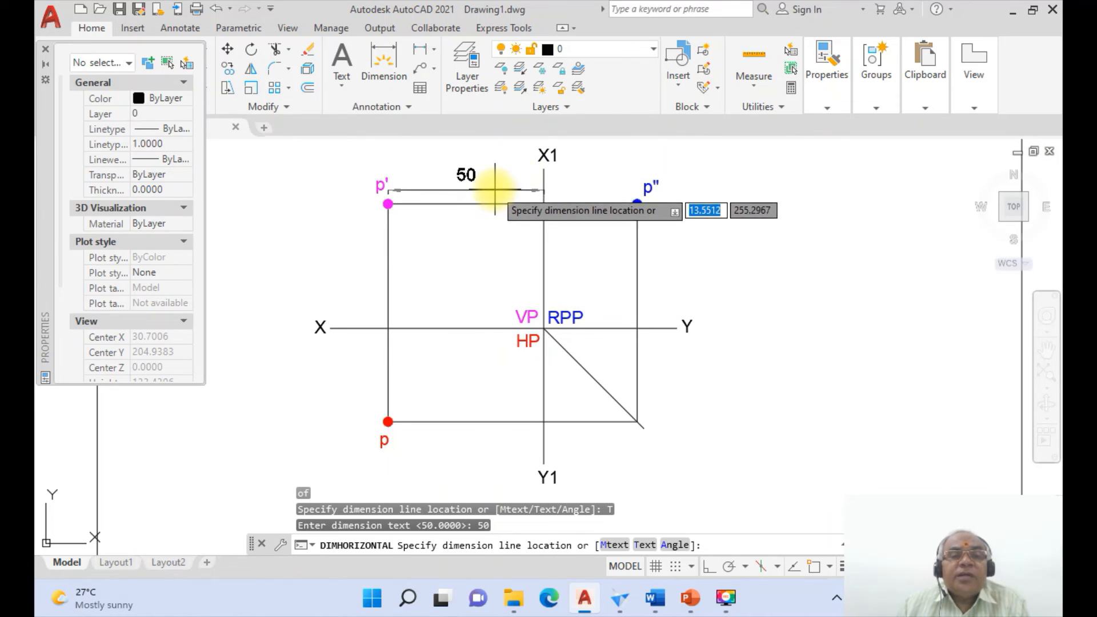
click(495, 181)
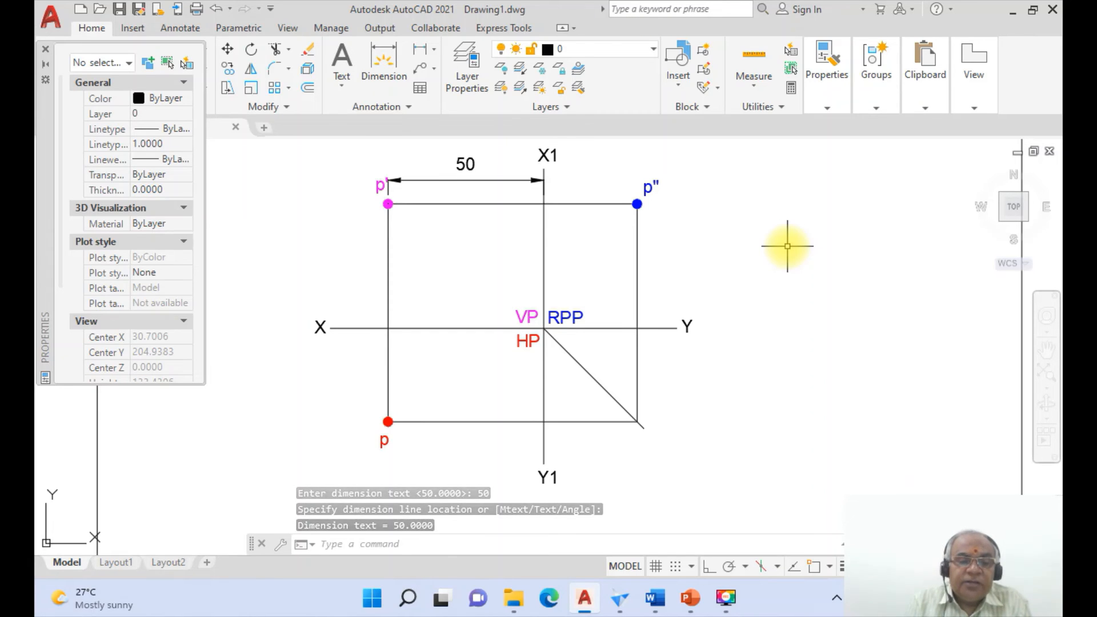
Step: Set the linear dimension precision of the Standard dimension style's primary units to 0 and save the style
text(DDIM)
key(Return)
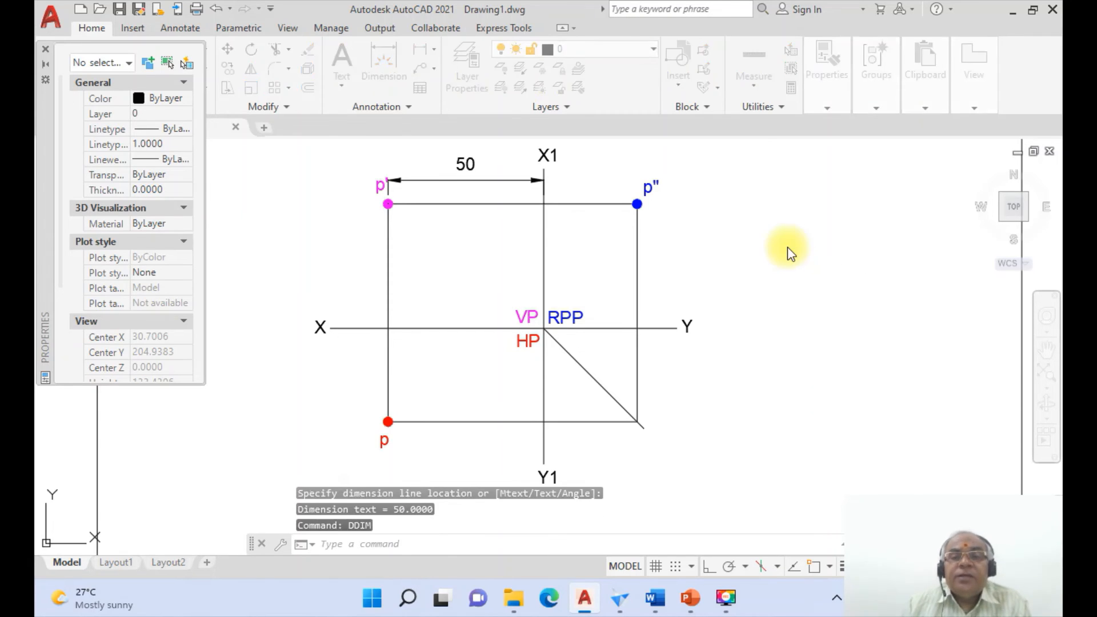
click(737, 263)
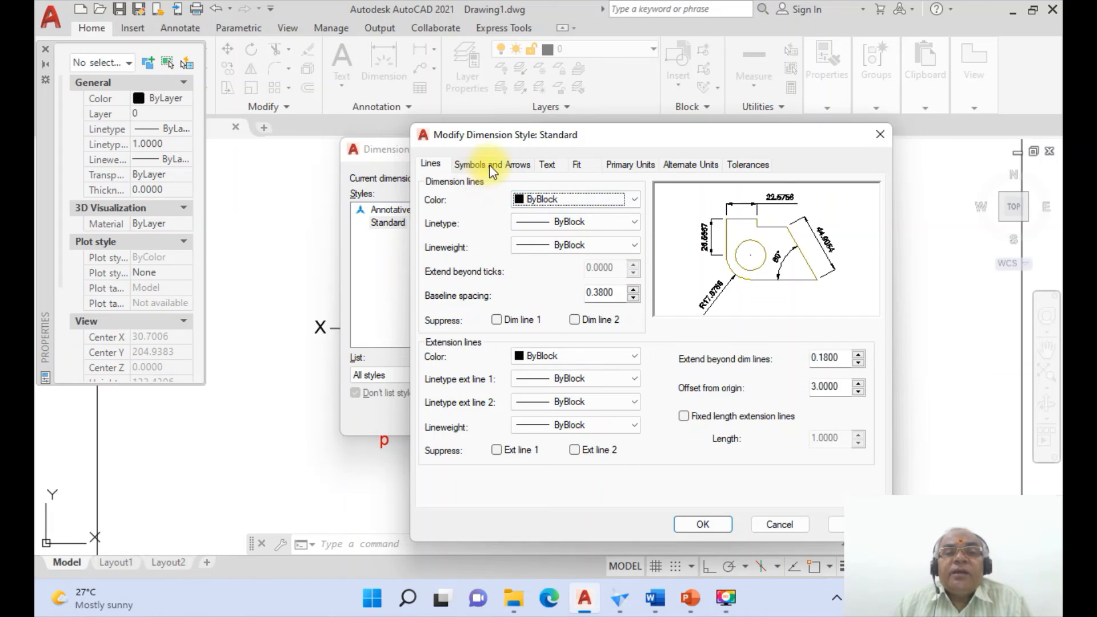
click(633, 164)
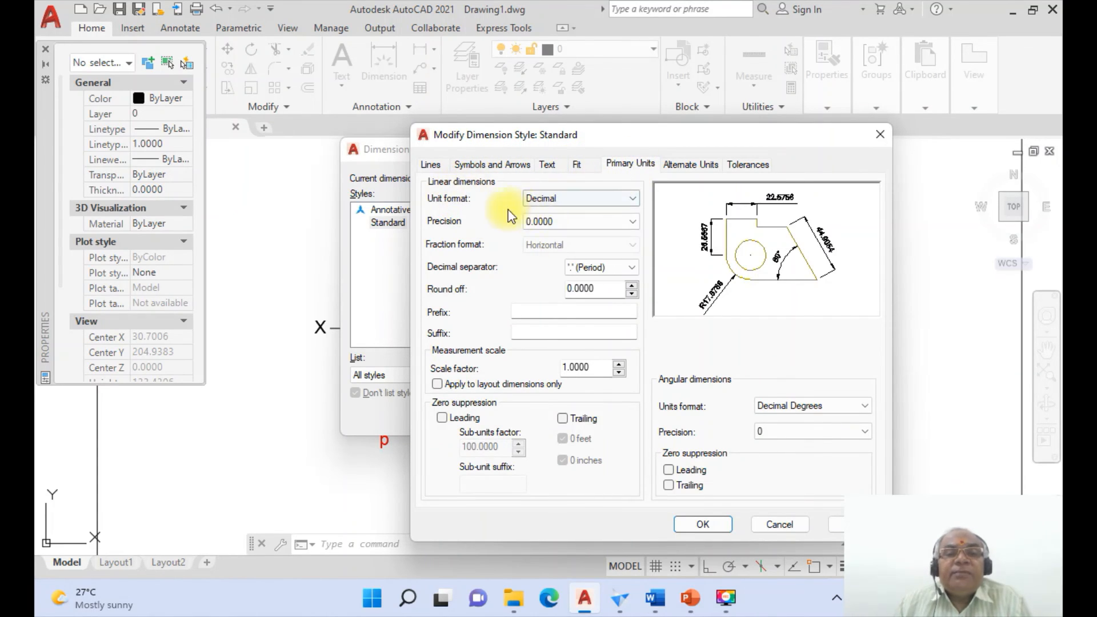
click(631, 222)
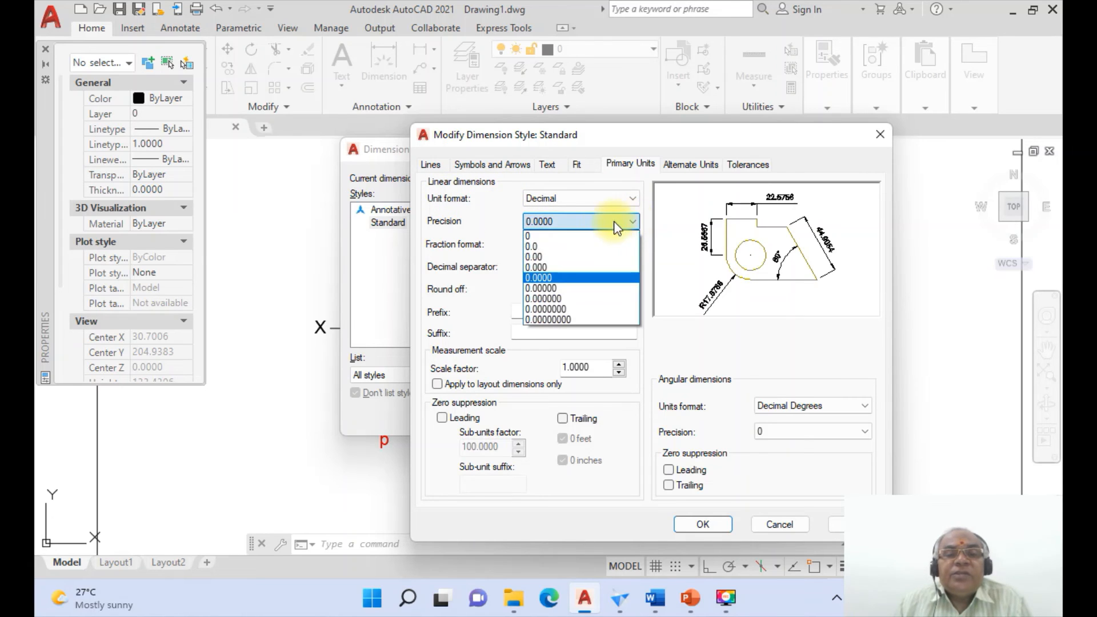
click(562, 236)
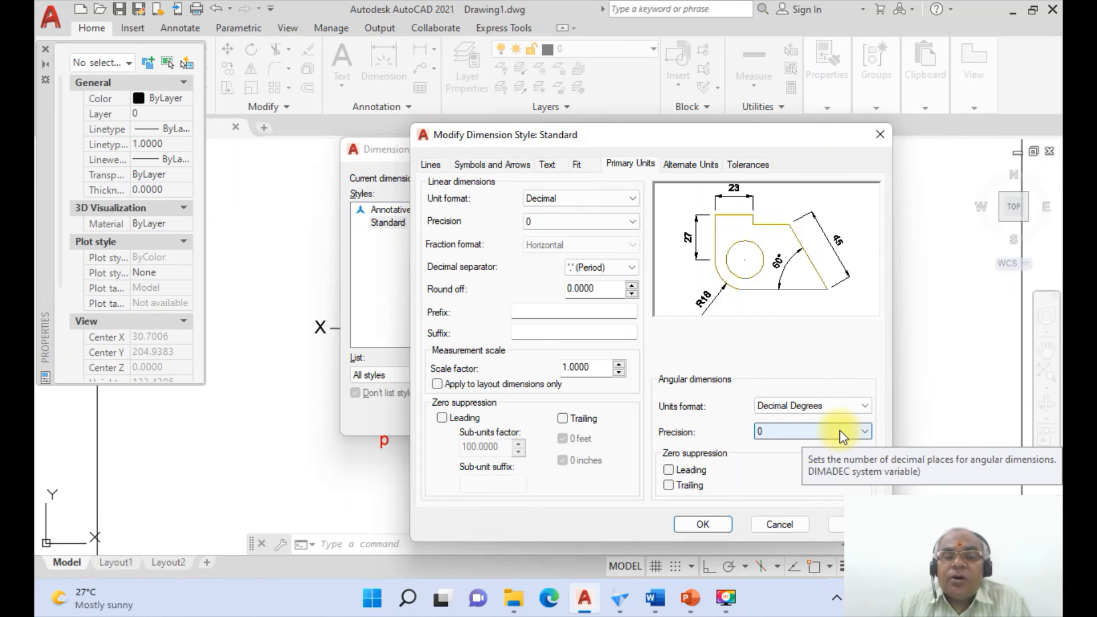
click(716, 524)
click(647, 416)
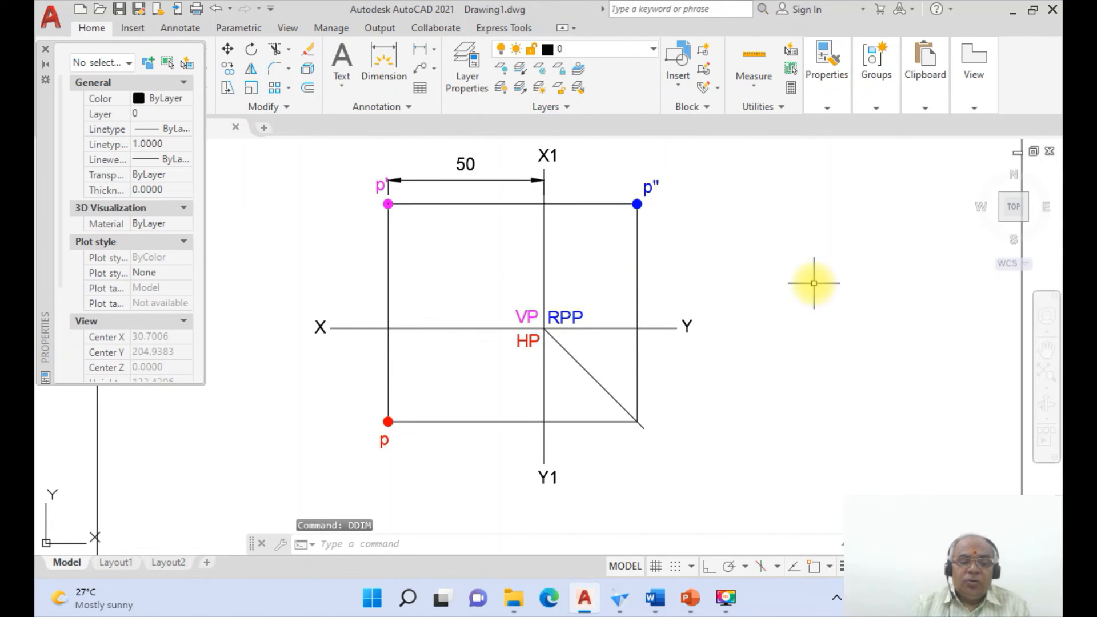
Step: Add a vertical dimension outside the vertical projector, from the centre of p' down to the projector's intersection with the XY line
key(Return)
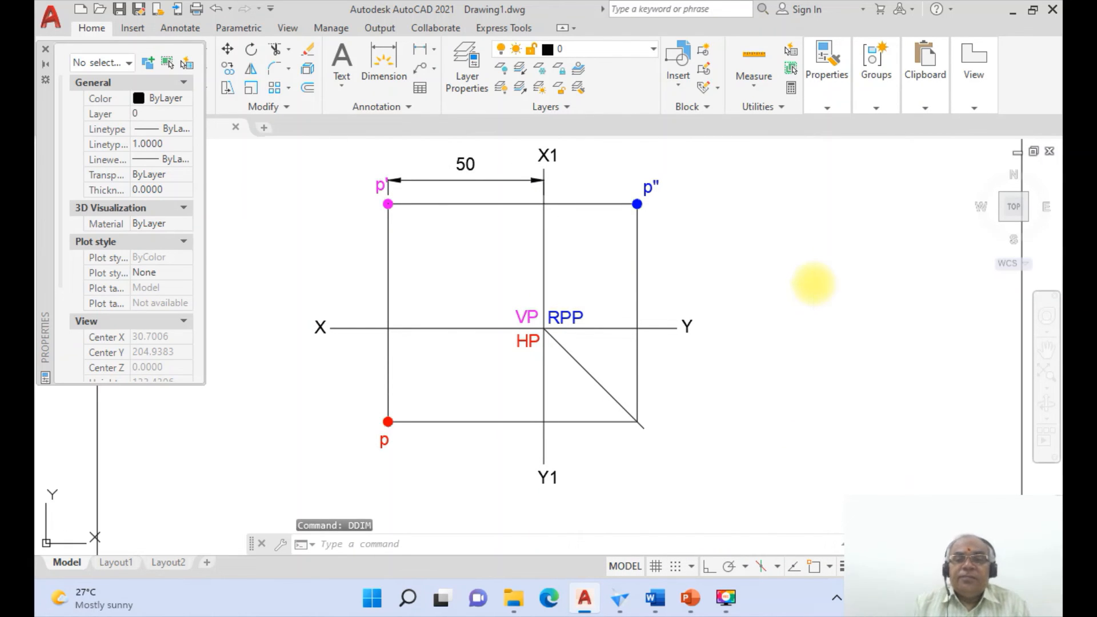
key(Escape)
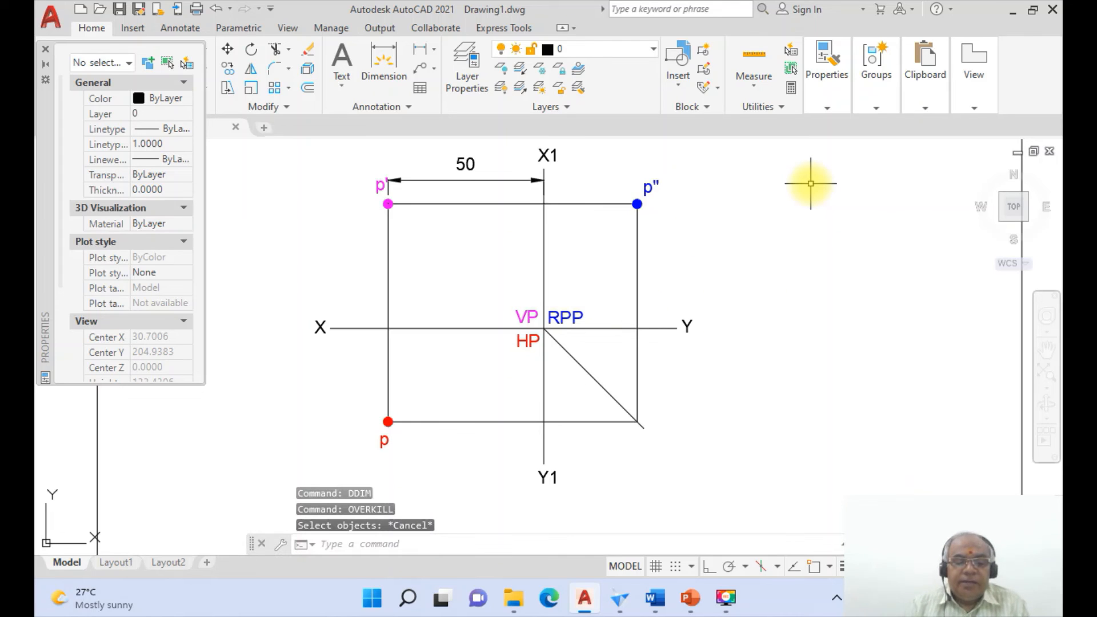
text(DIMVERTICAL)
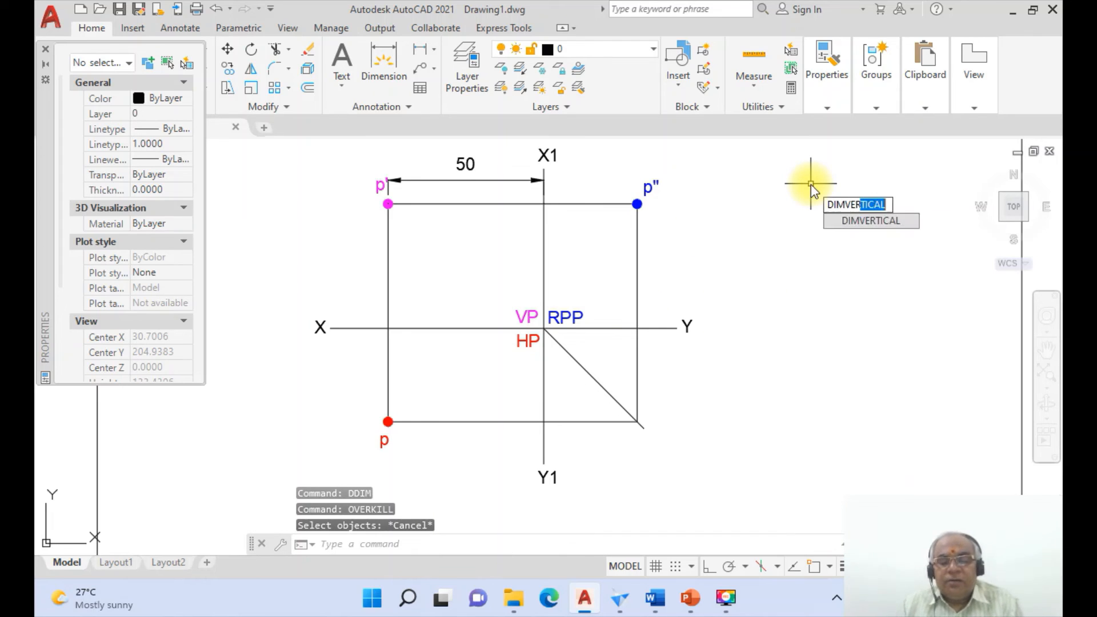
key(Return)
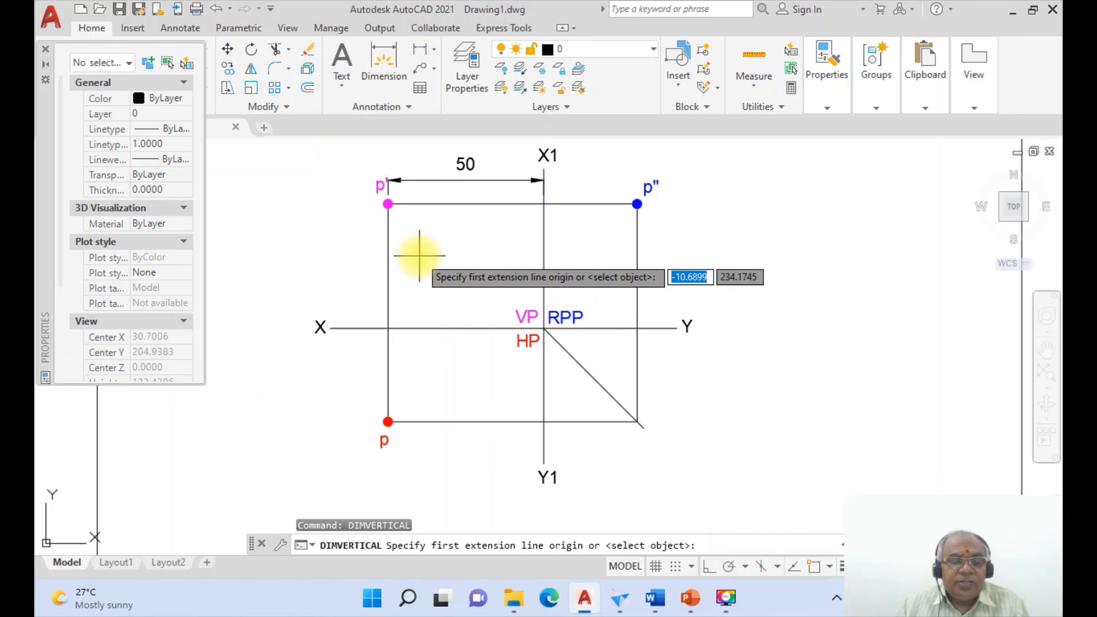
text(CEN)
key(Return)
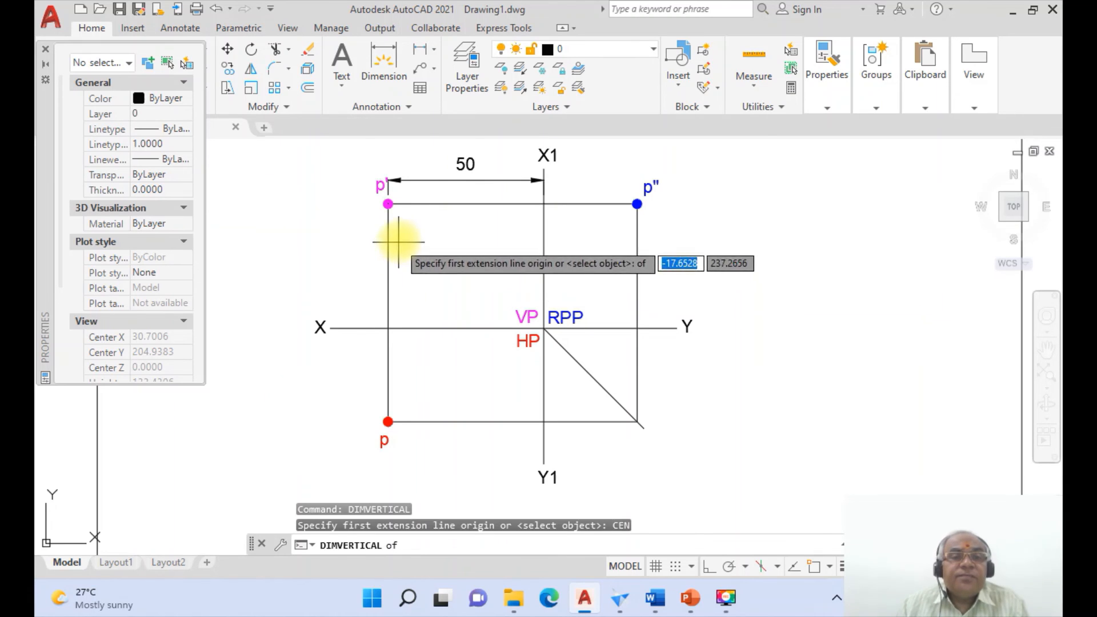
click(388, 204)
text(INT)
key(Return)
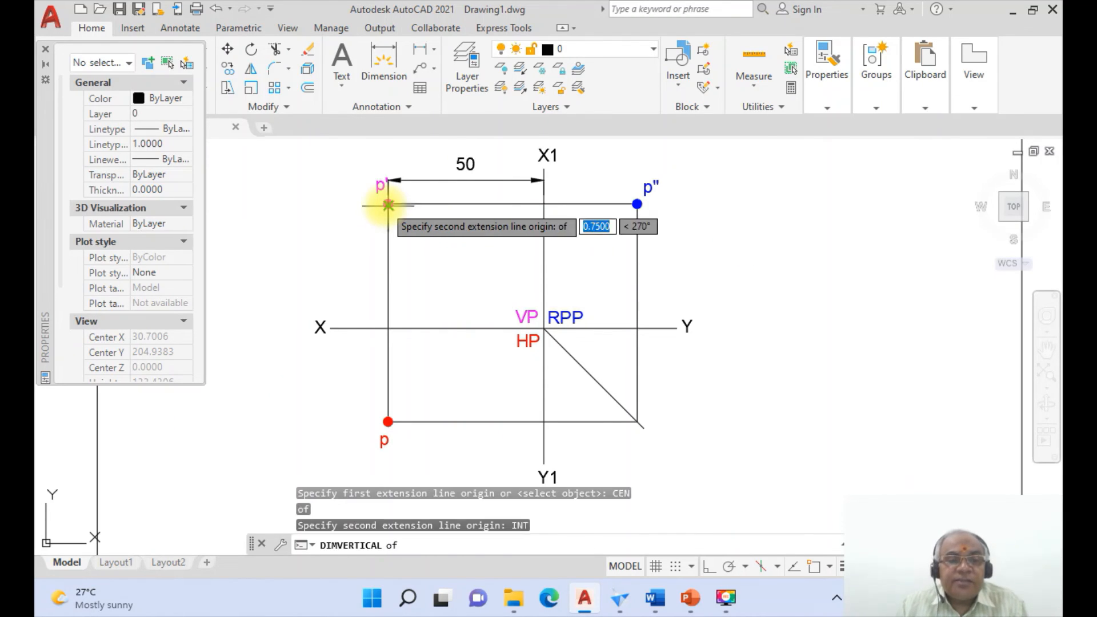
click(386, 321)
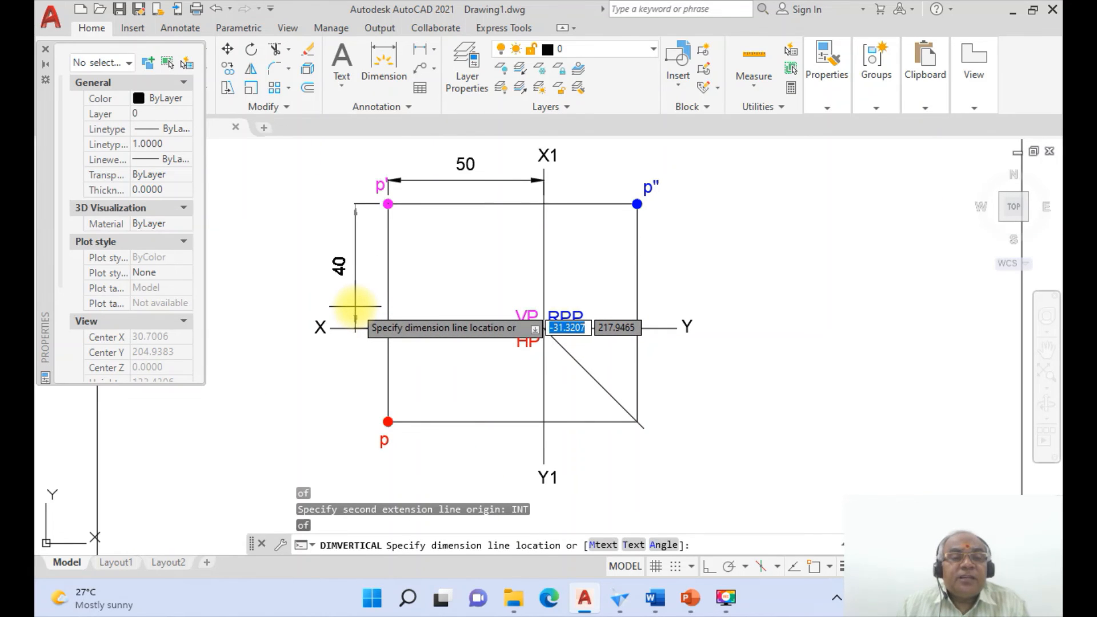
click(355, 307)
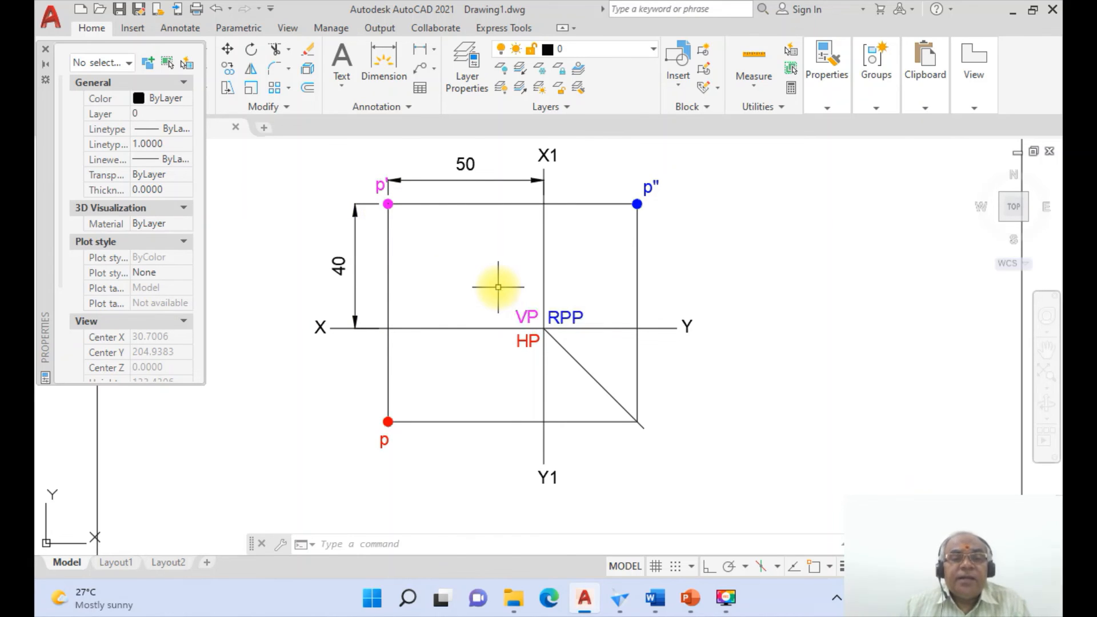
Step: Add a vertical dimension from the centre of p up to the XY line intersection, in line with the upper vertical dimension
key(Return)
text(cen)
key(Return)
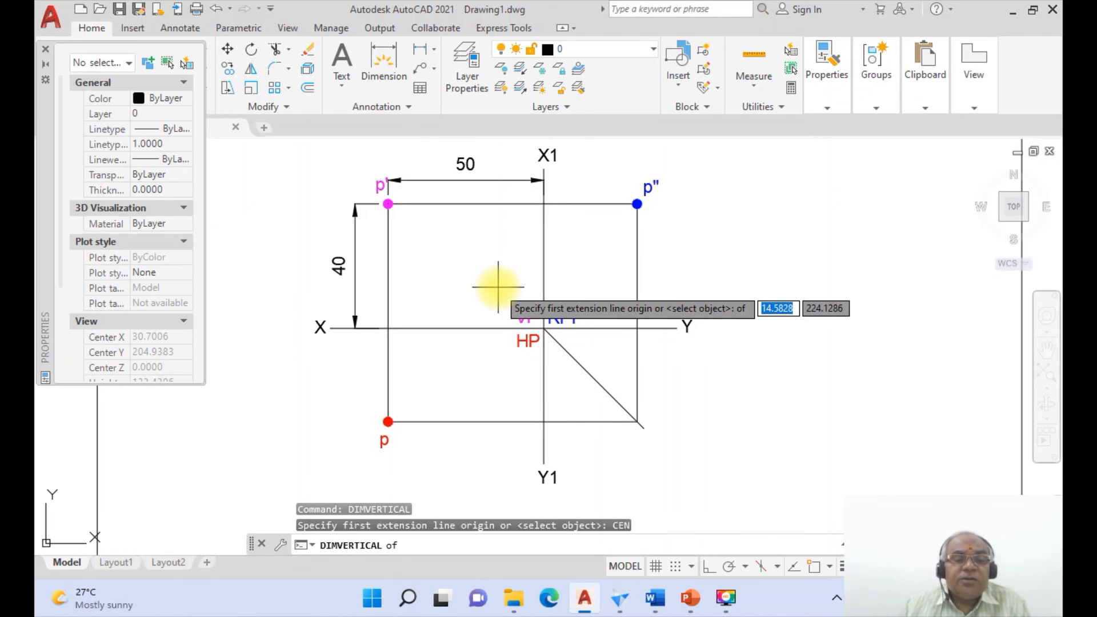
click(388, 422)
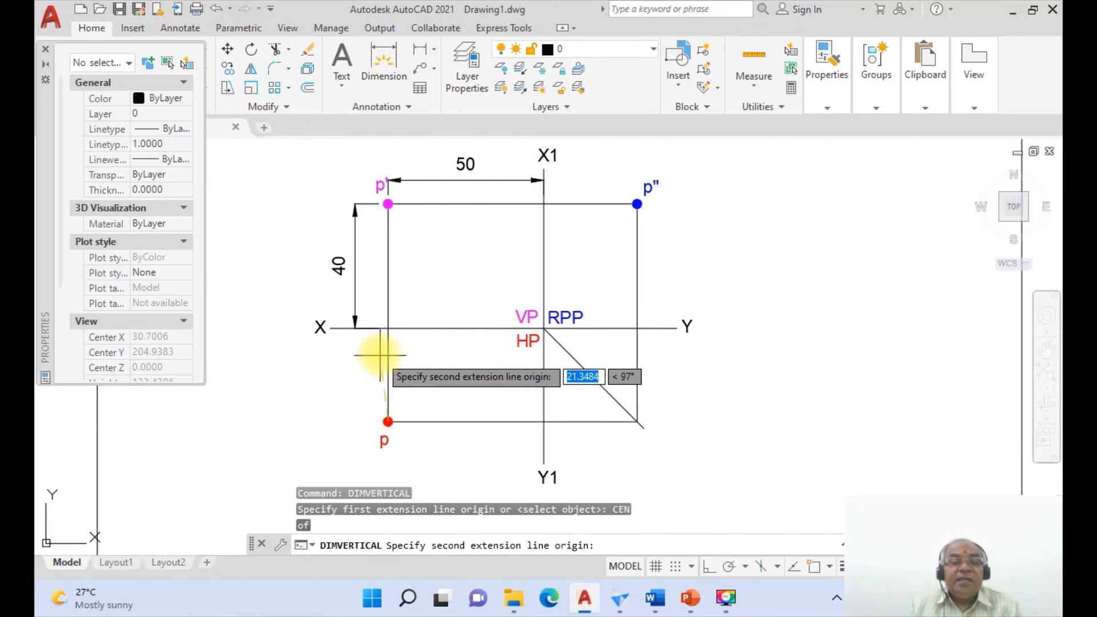
text(int)
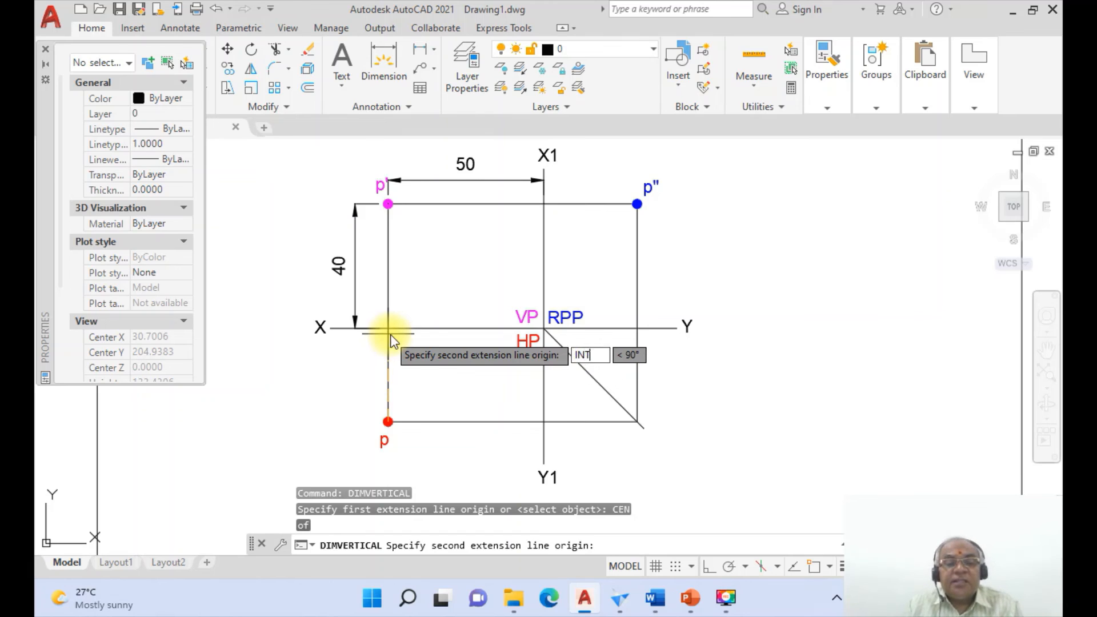
key(Return)
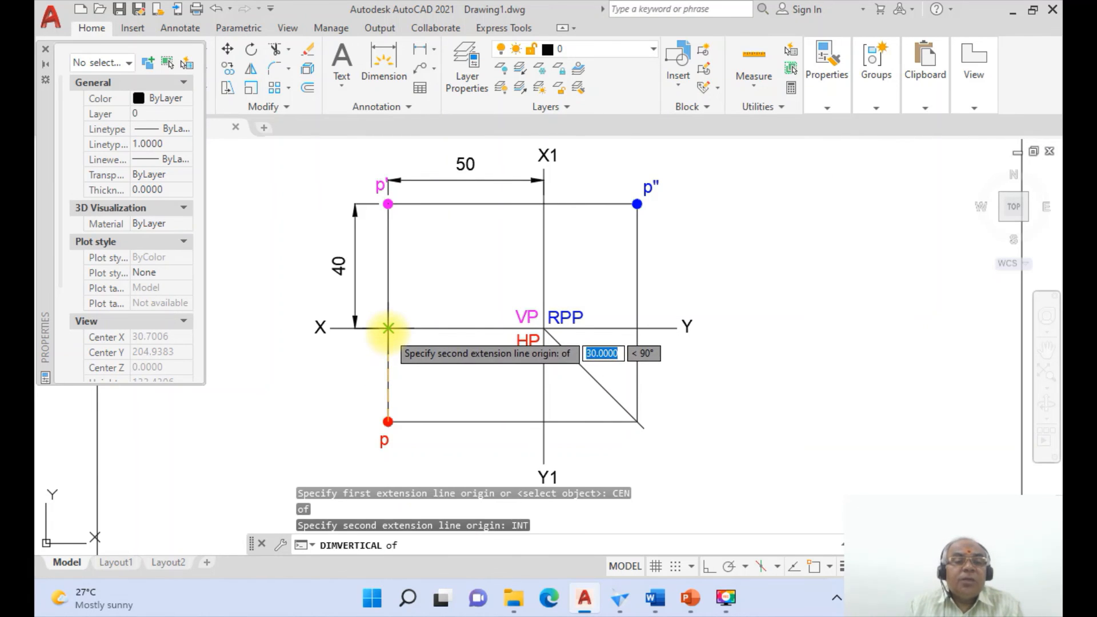
click(388, 329)
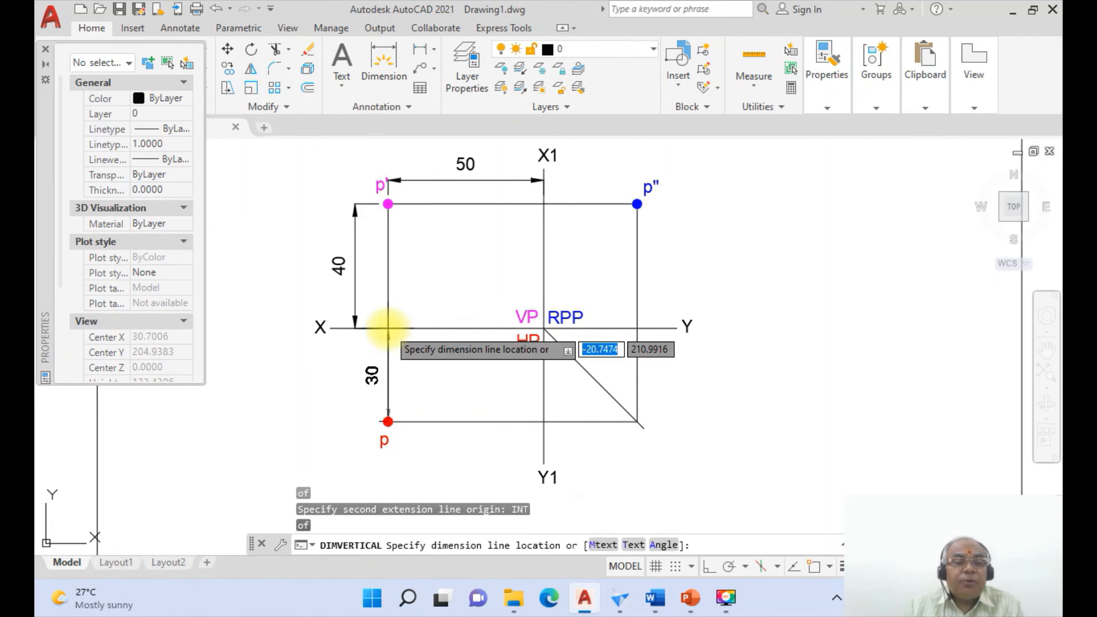
click(354, 338)
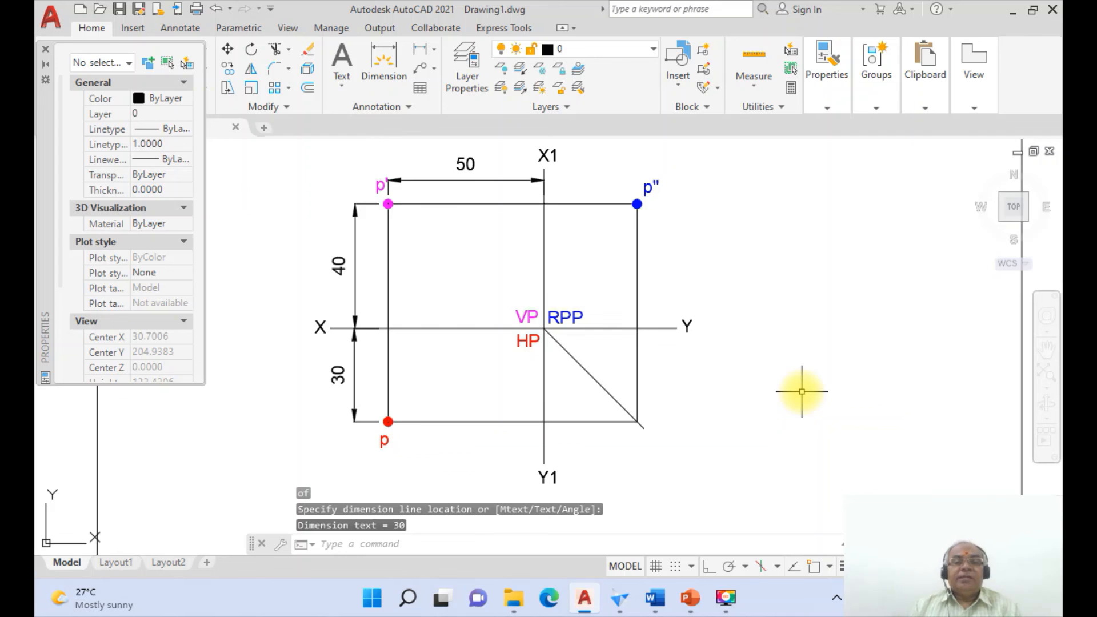
Step: Check the final solution slide in PowerPoint, return to AutoCAD and add an angular dimension between the diagonal line and the XY line
mouse_move(690, 598)
click(723, 457)
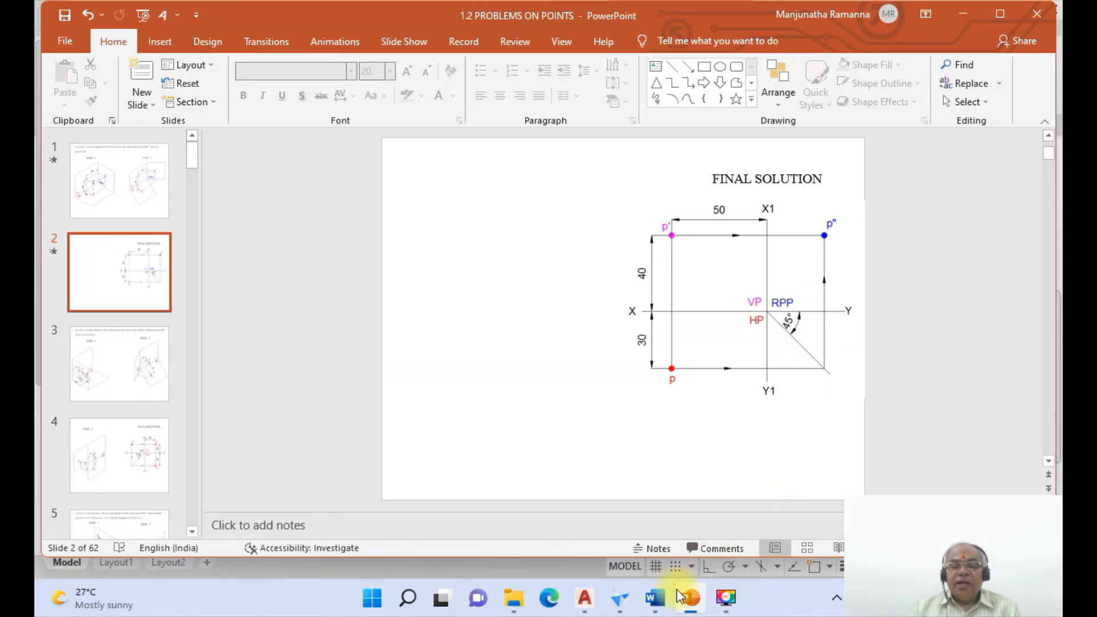
click(584, 598)
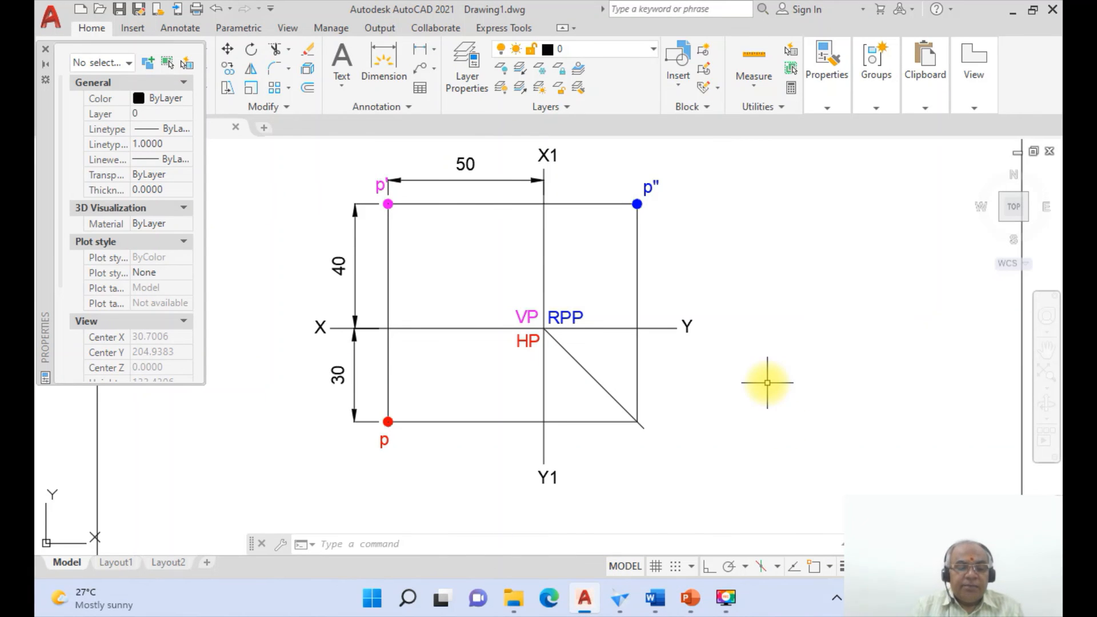
text(ANG)
key(Return)
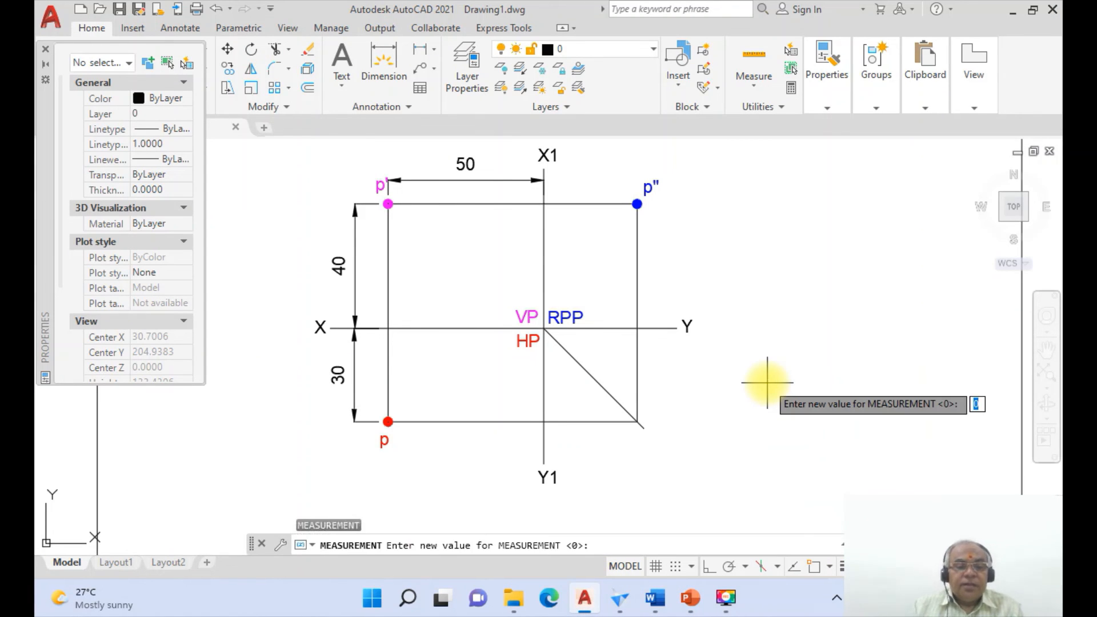
key(Escape)
text(DIMAN)
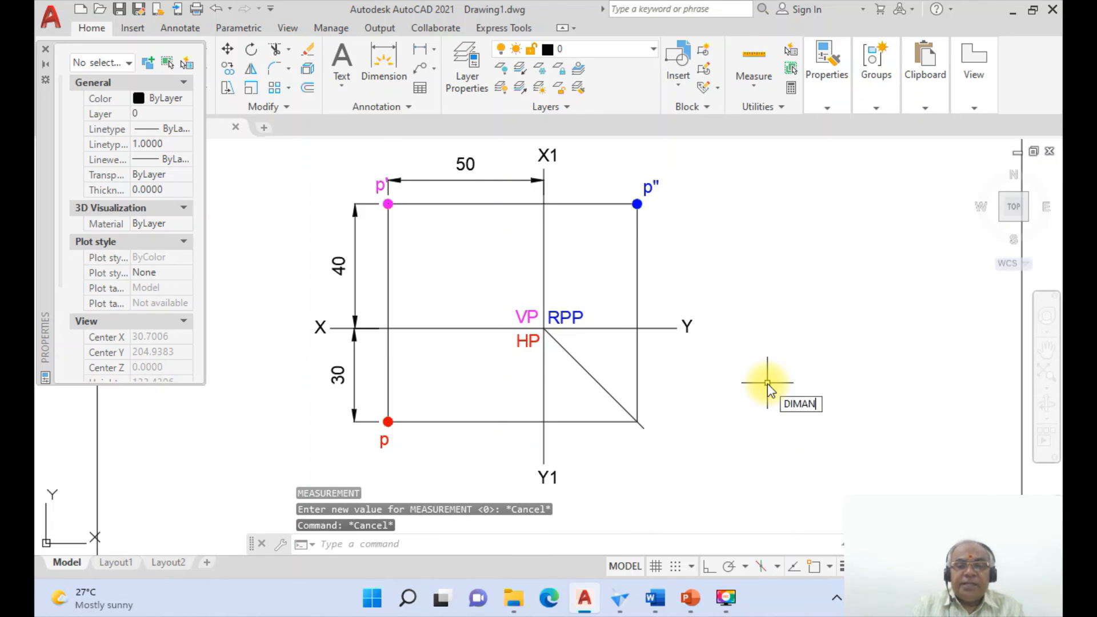
text(G)
key(Return)
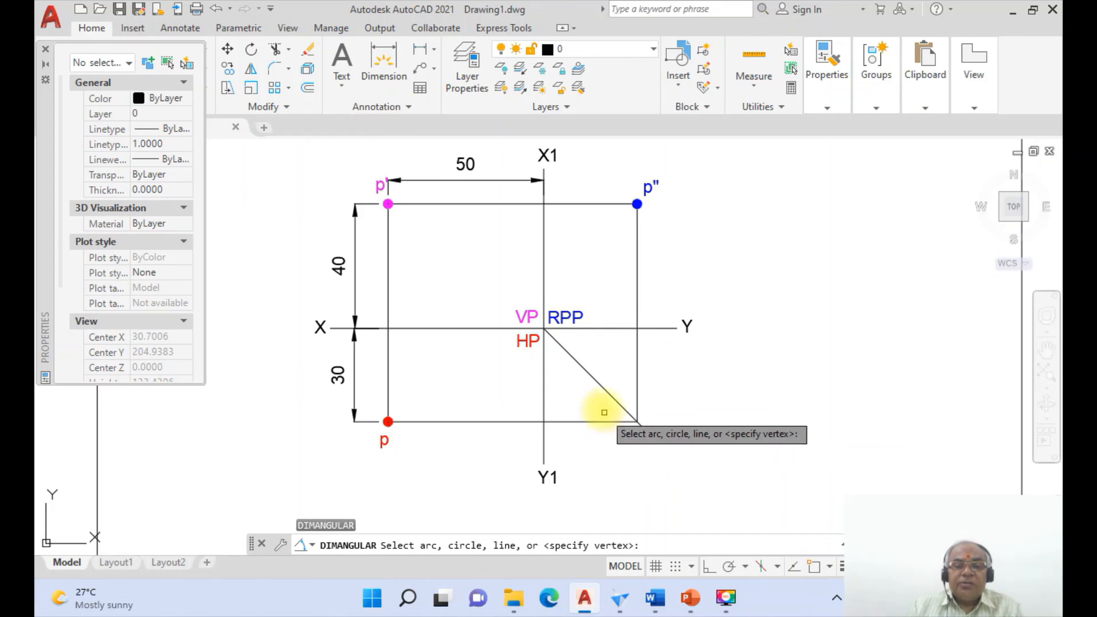
click(578, 364)
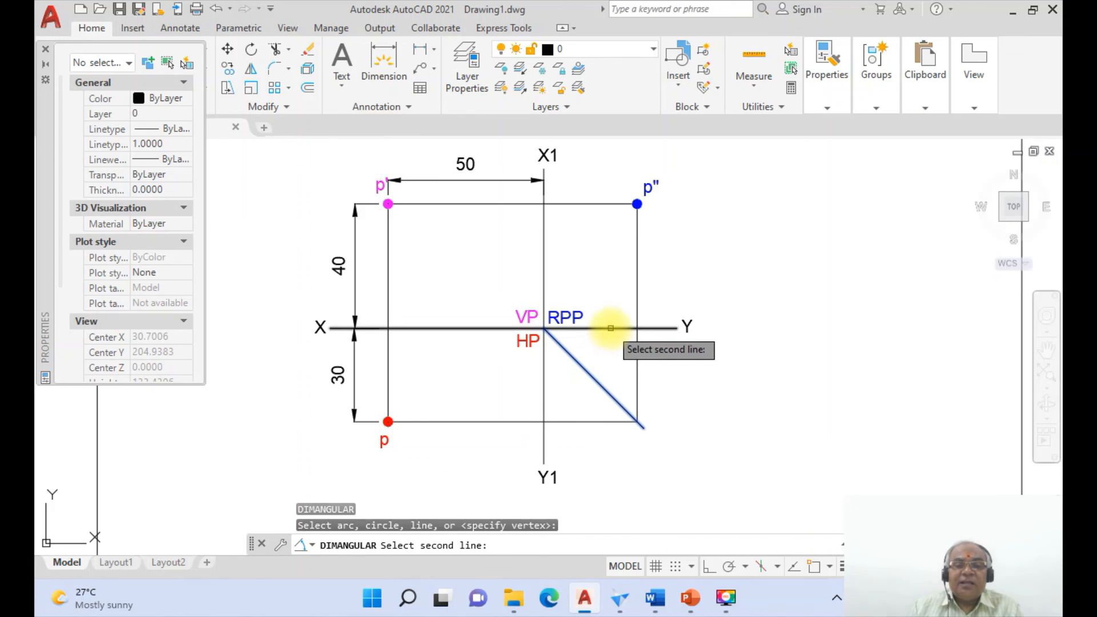
click(609, 329)
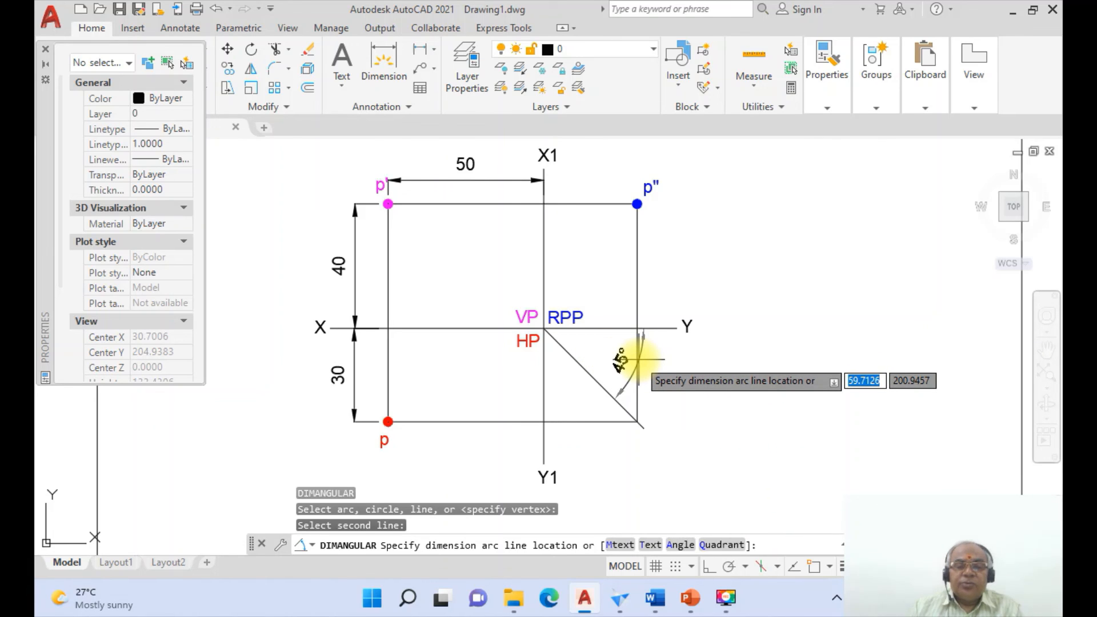
click(639, 360)
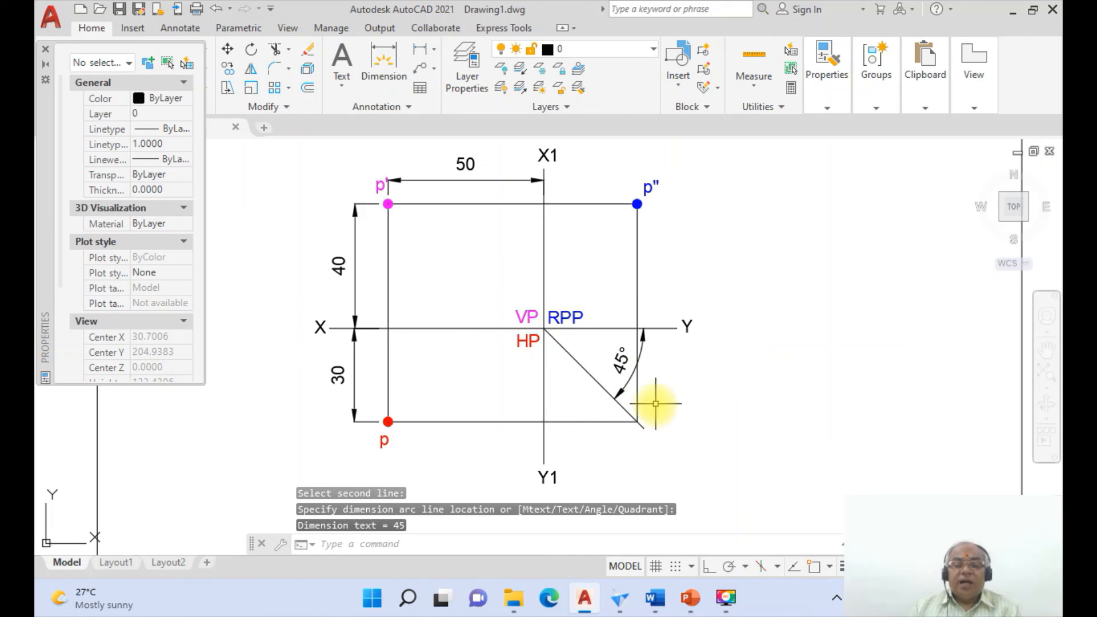
Step: Check the direction arrows on the final solution slide in PowerPoint and return to AutoCAD
click(690, 598)
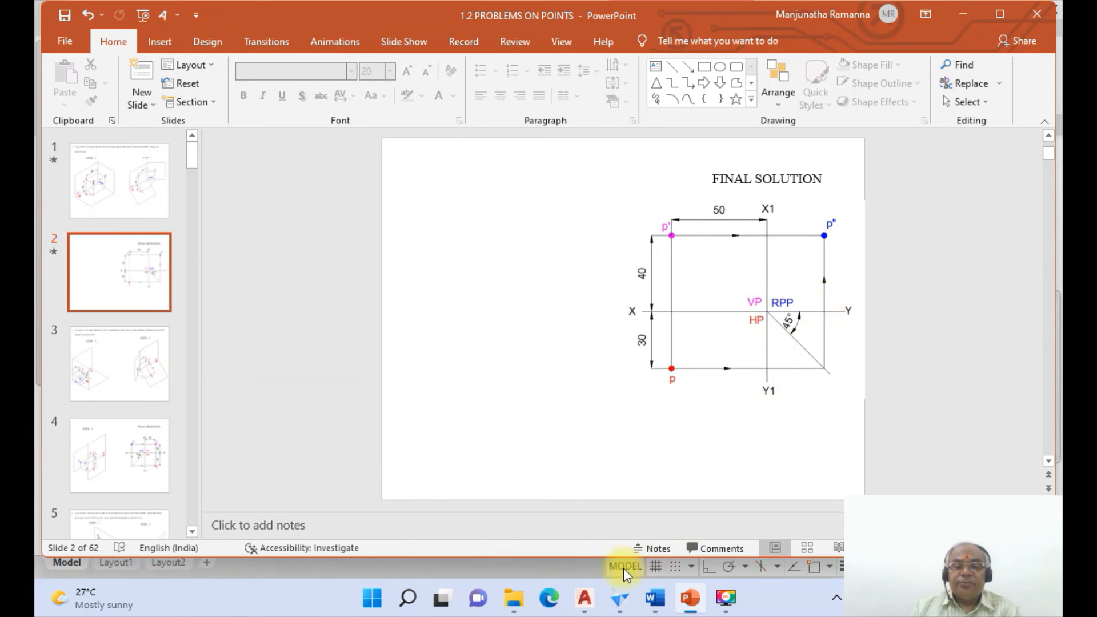
click(585, 606)
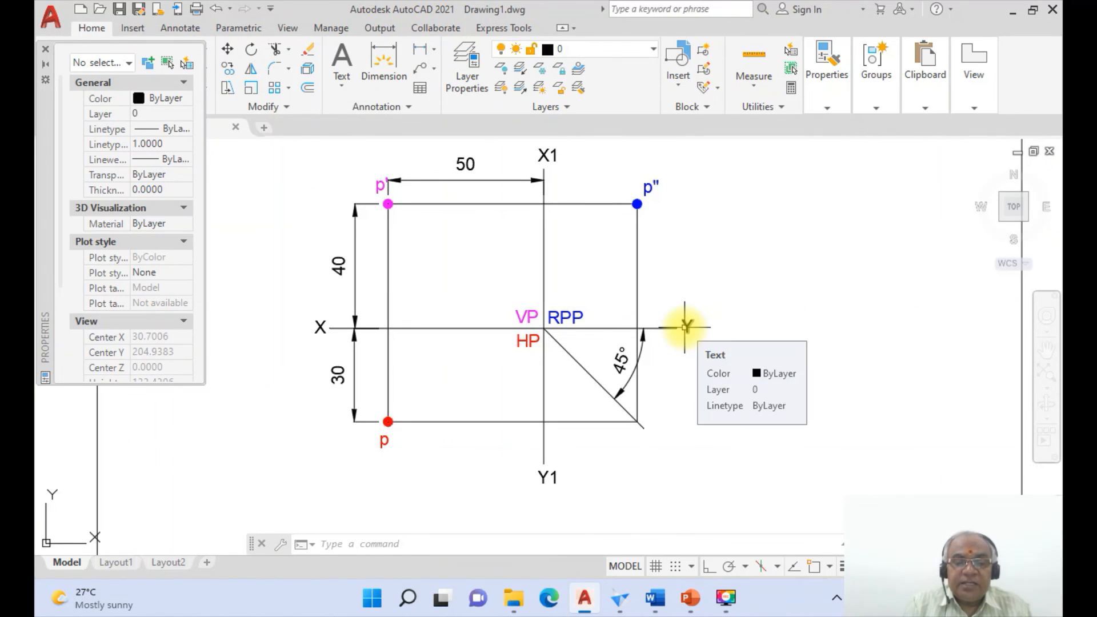
text(leader)
key(Return)
text(nea)
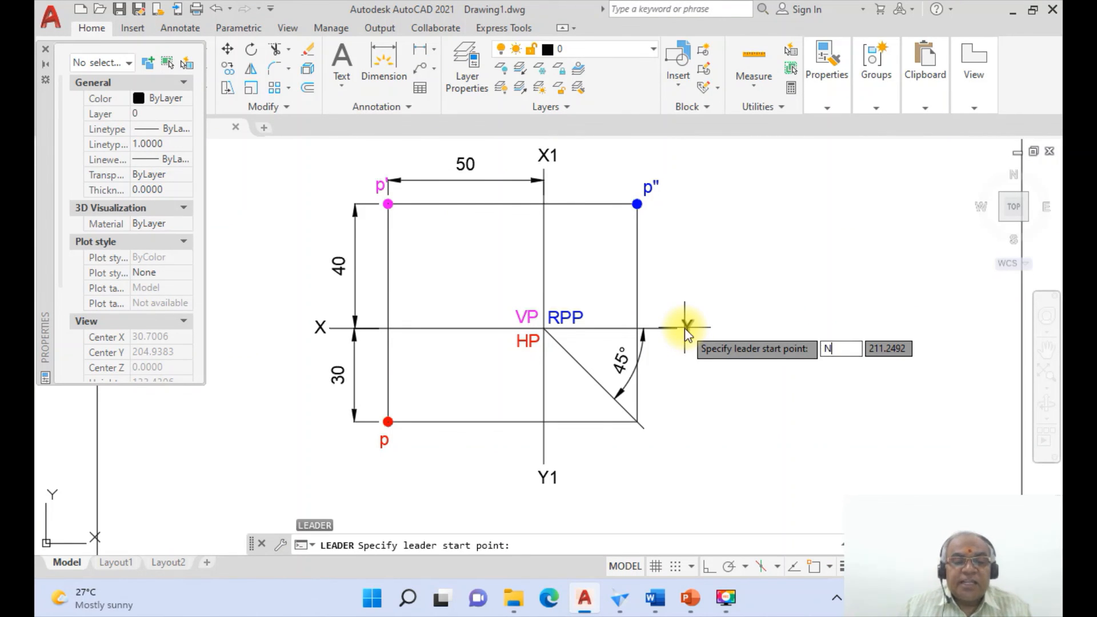
key(Return)
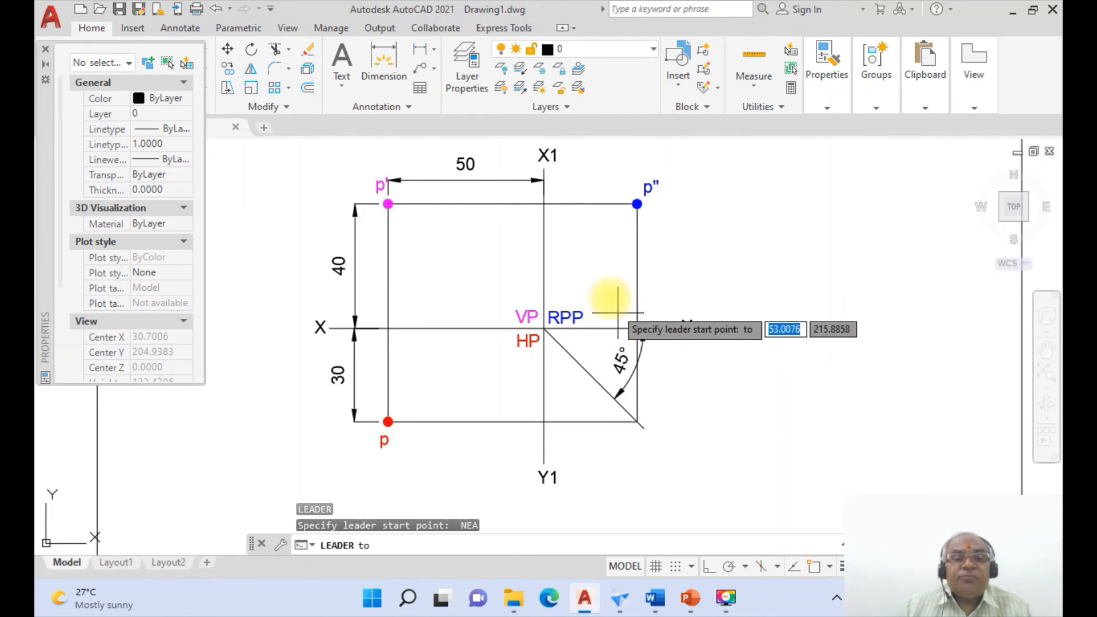
click(514, 204)
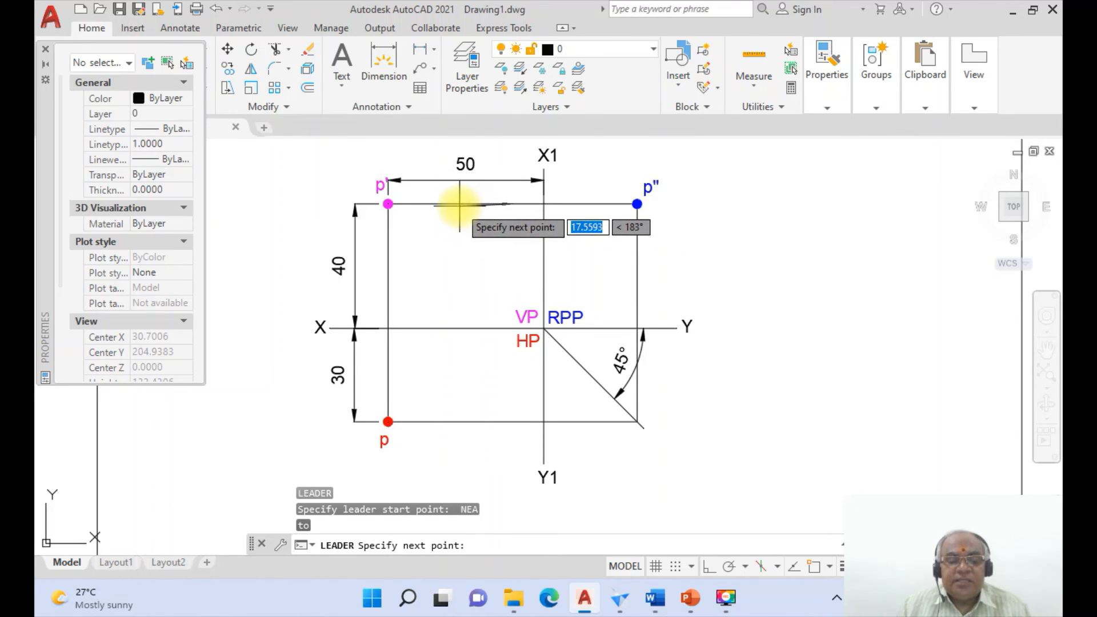
text(nea)
key(Return)
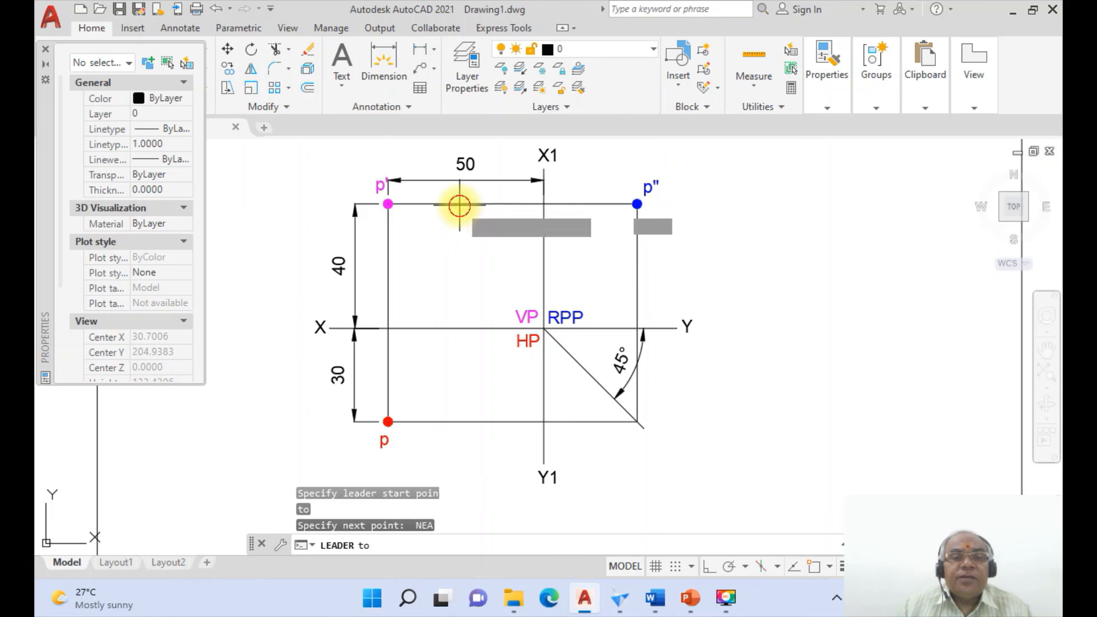
click(460, 204)
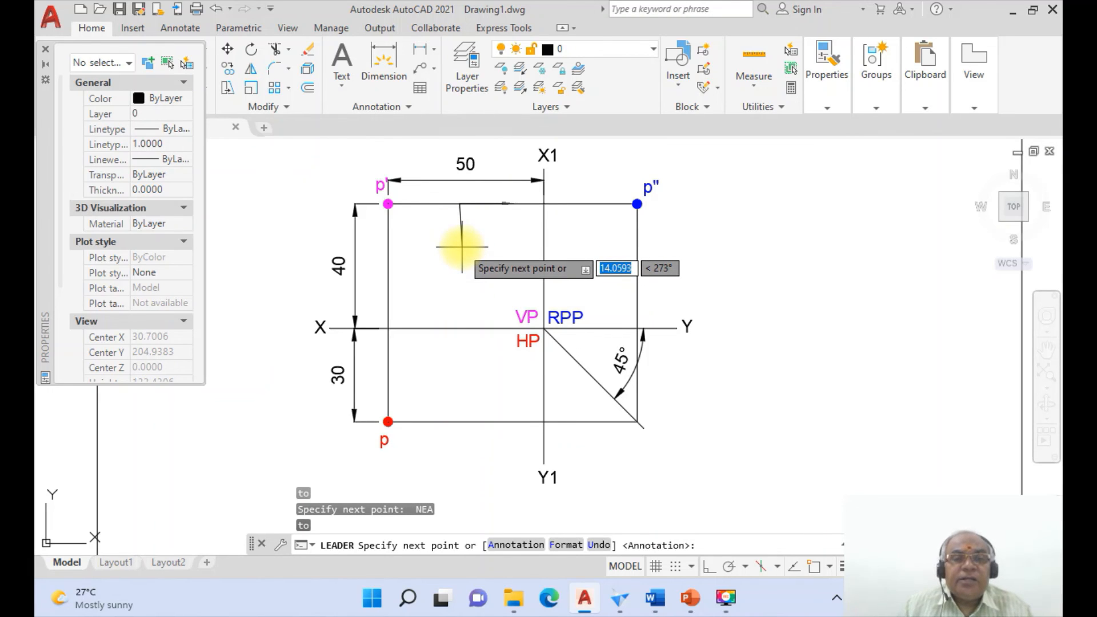
key(Return)
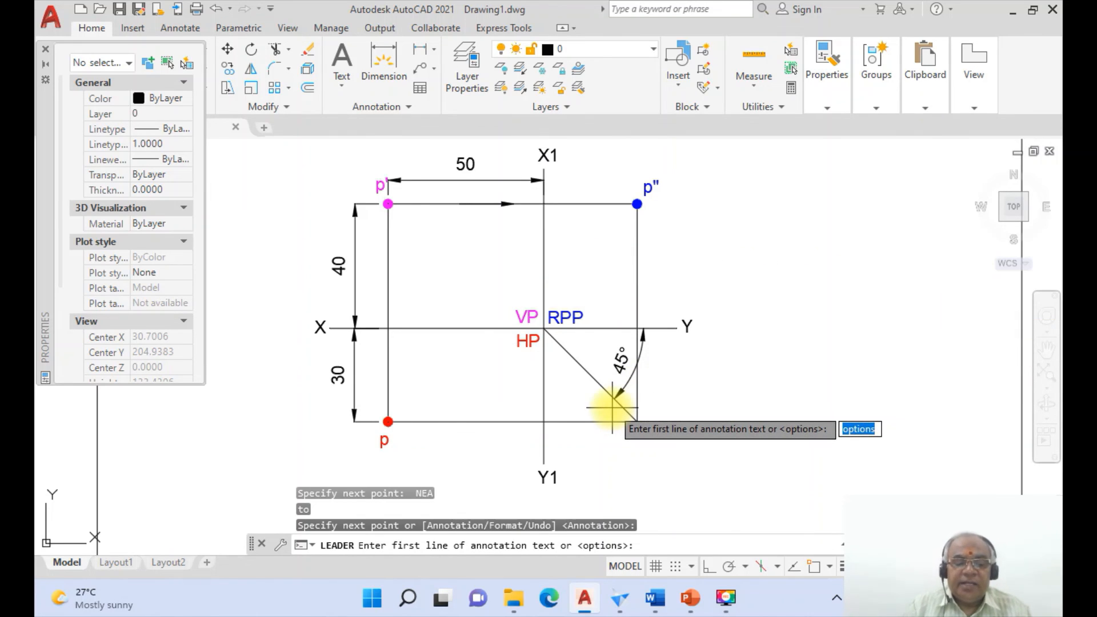
text(NEA)
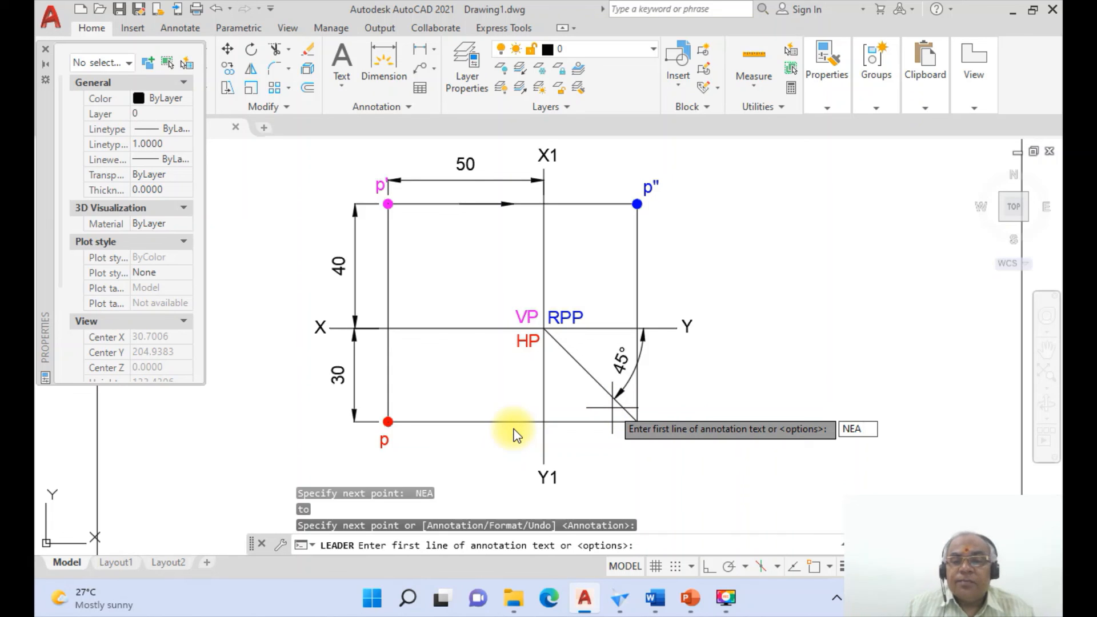
key(Return)
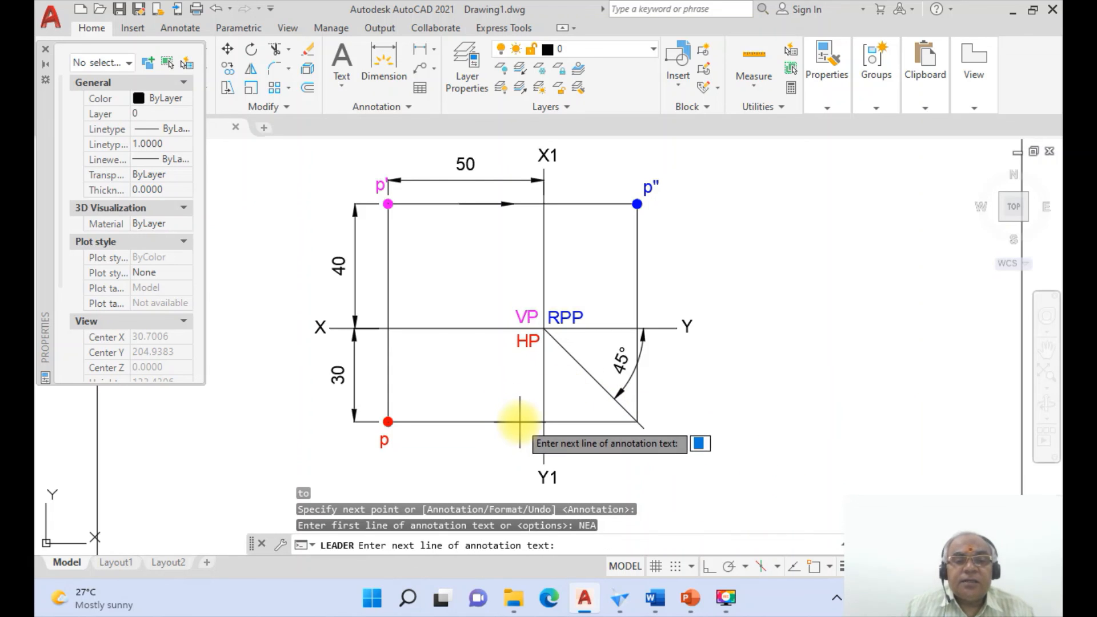
key(Escape)
key(Escape)
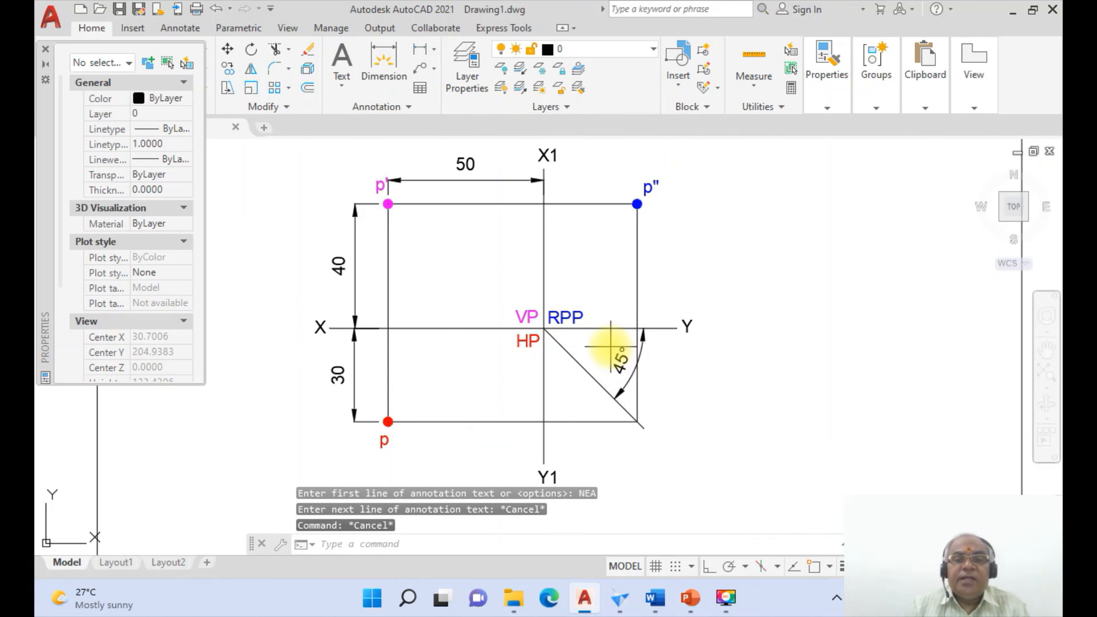
Step: Turn on Ortho and add a leader arrow without annotation on the p'–p'' line, pointing towards p'' just before the X1Y1 line
key(Return)
text(NEA)
key(Return)
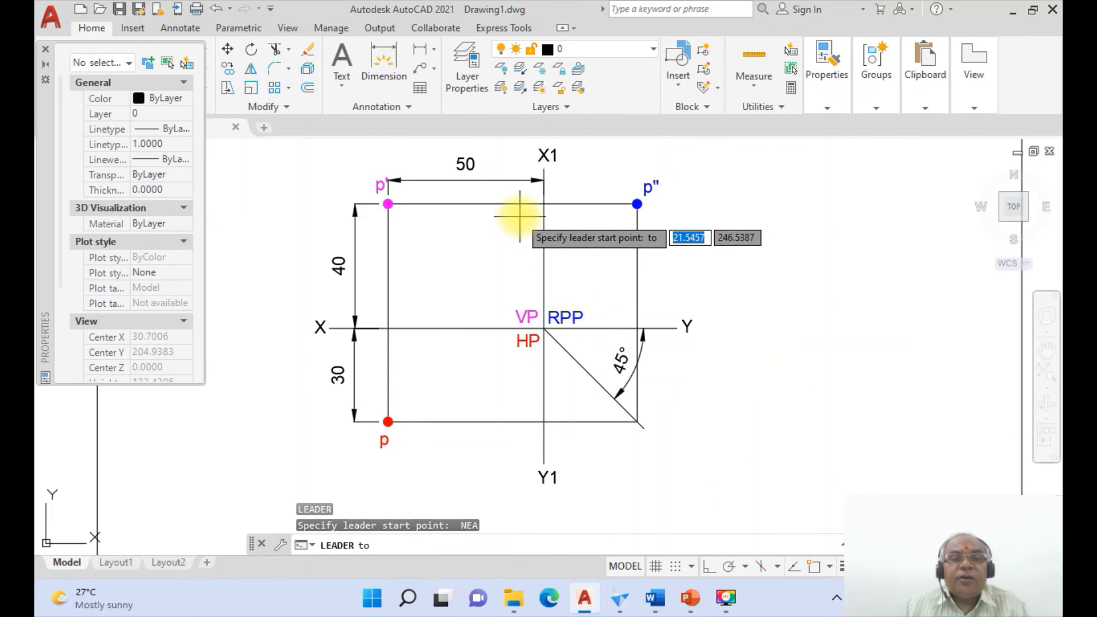
click(520, 206)
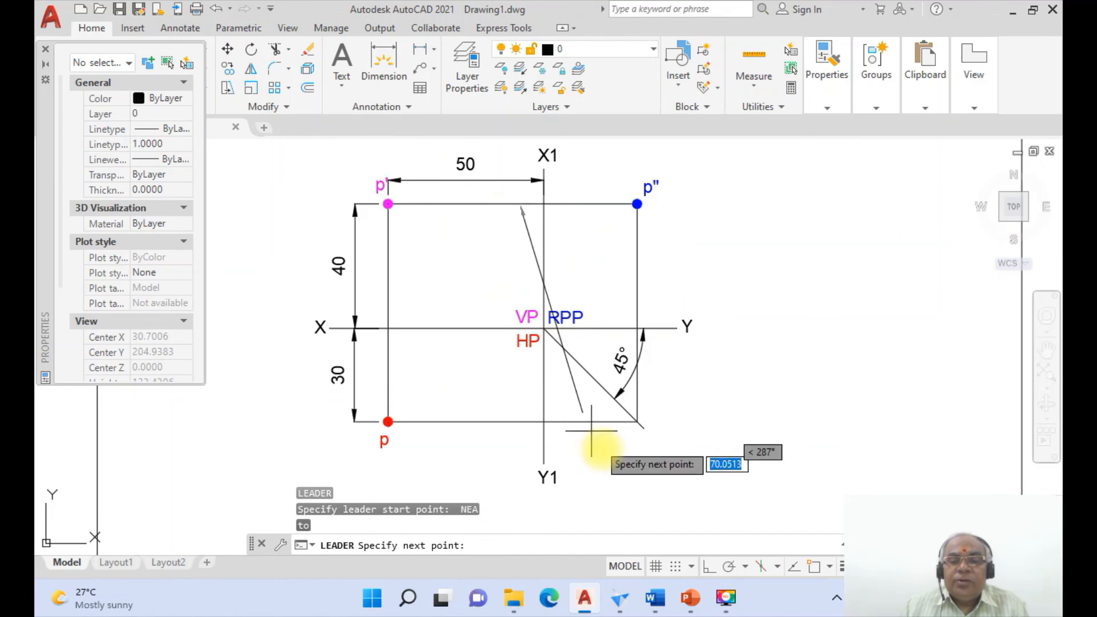
click(710, 566)
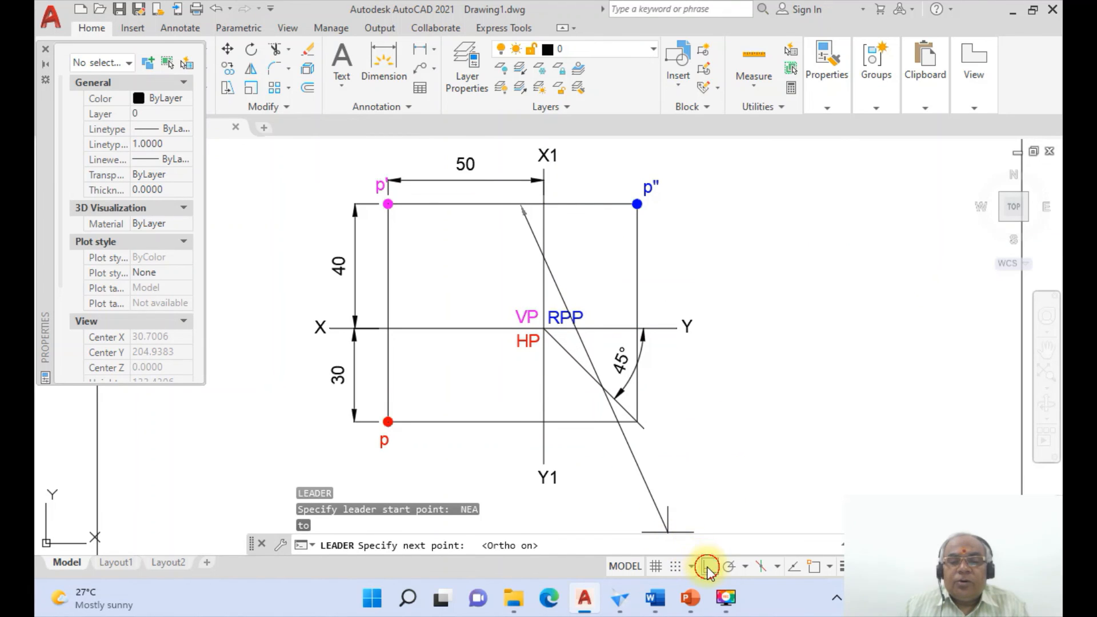
click(488, 205)
key(Return)
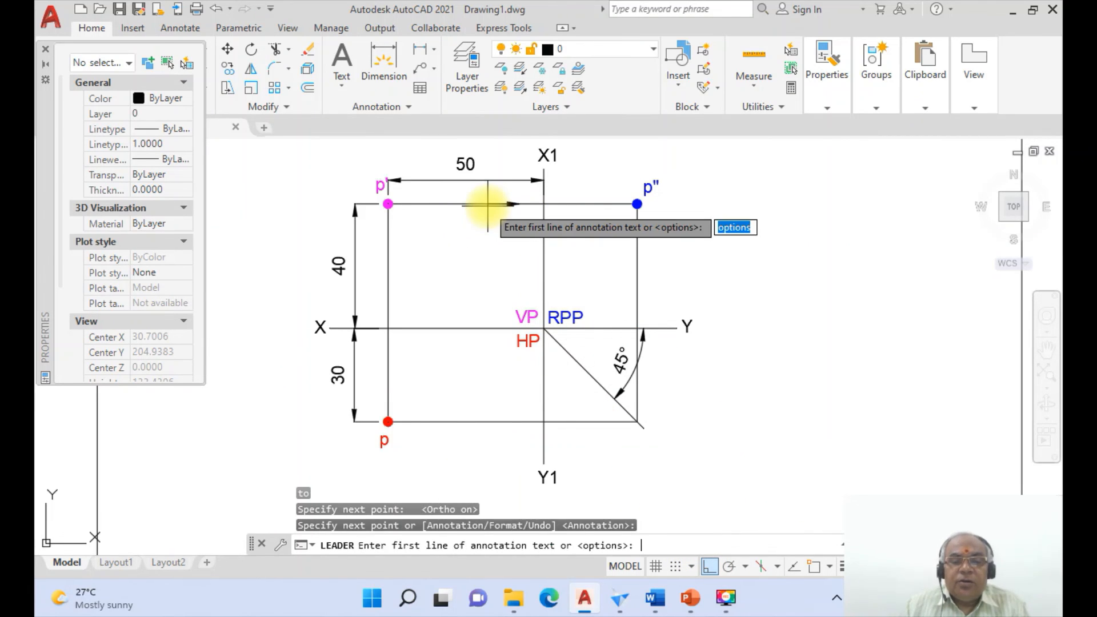
key(Return)
text(N)
key(Return)
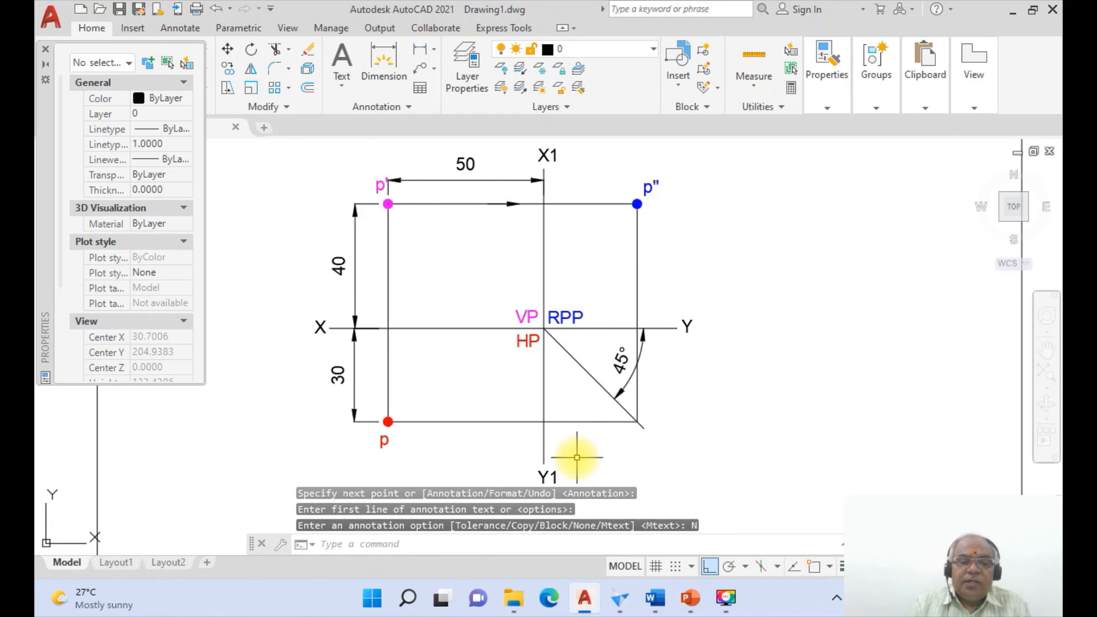
Step: Add a leader arrow about 11 mm long without annotation on the horizontal line from p, pointing towards the X1Y1 line
text(LEA)
key(Return)
text(NEA)
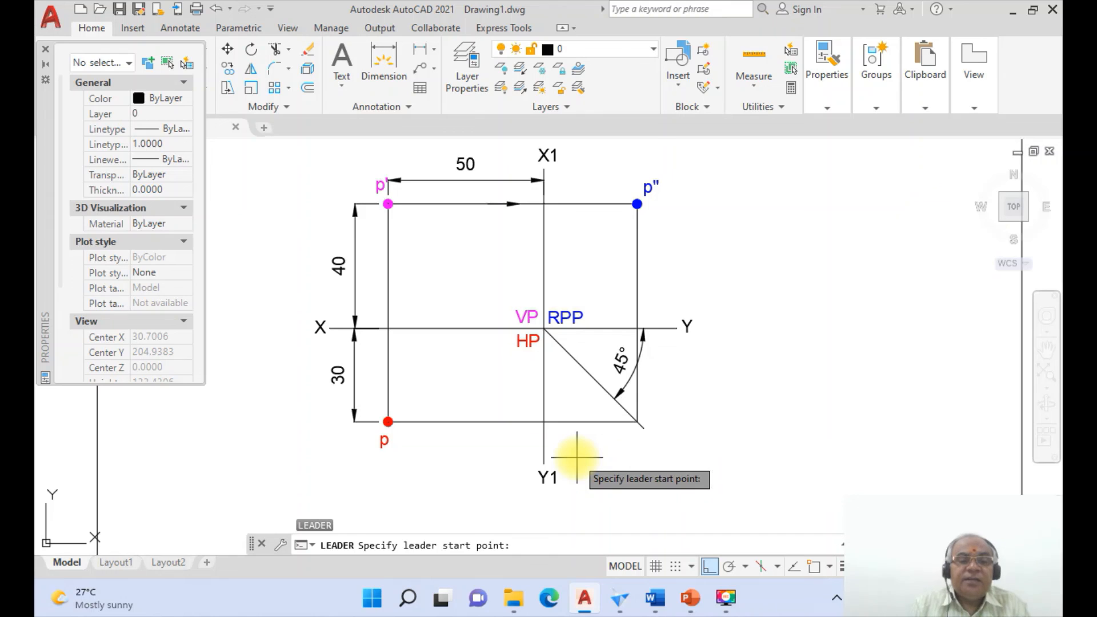
key(Return)
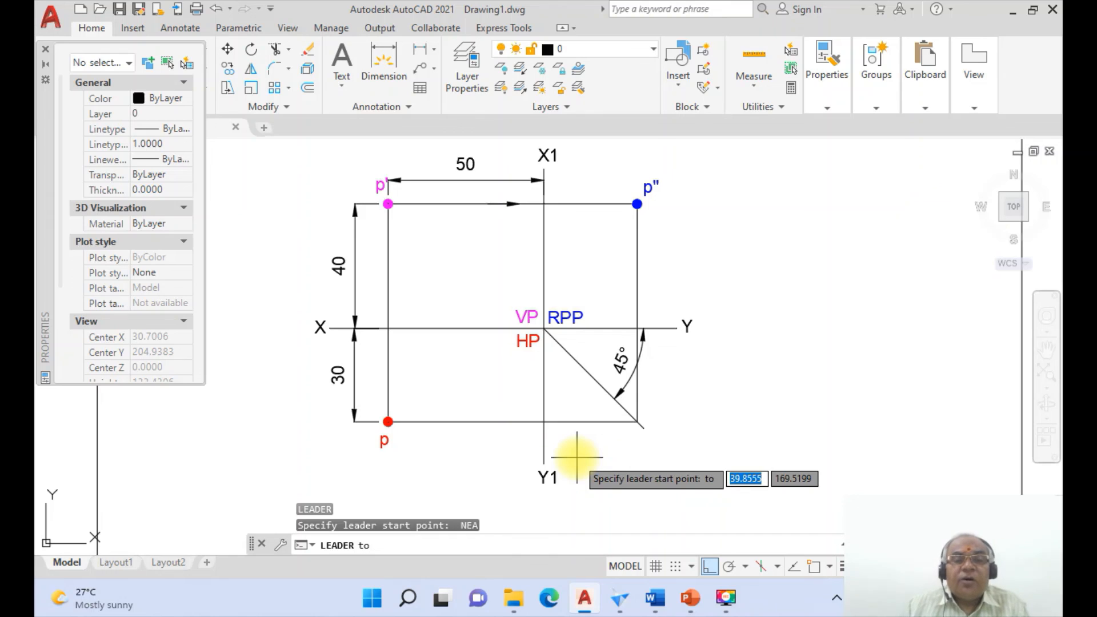
click(516, 422)
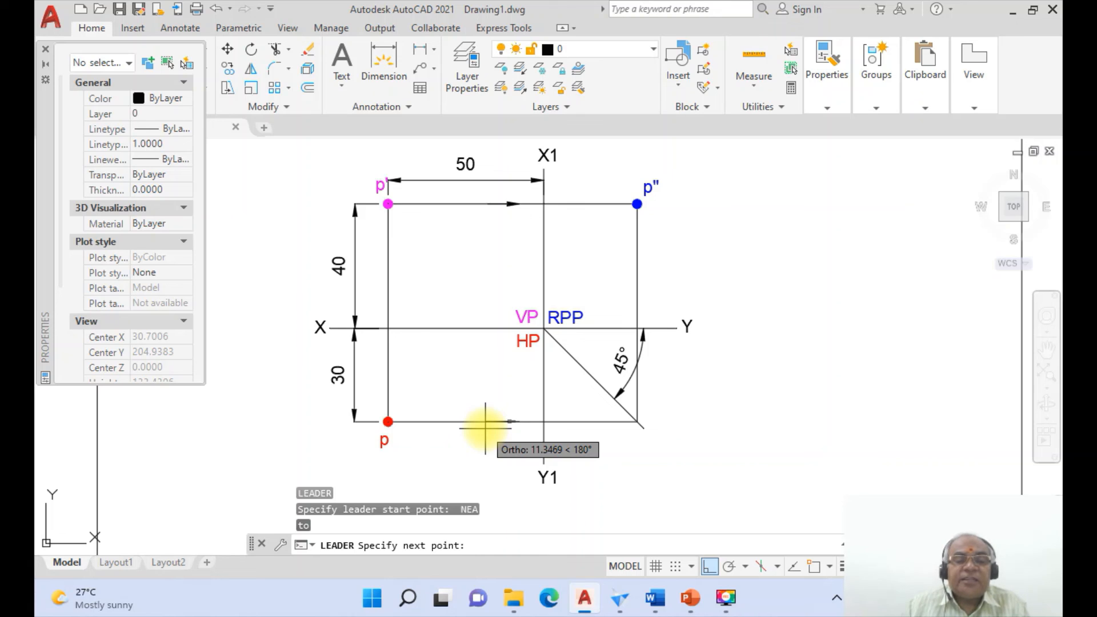
click(485, 426)
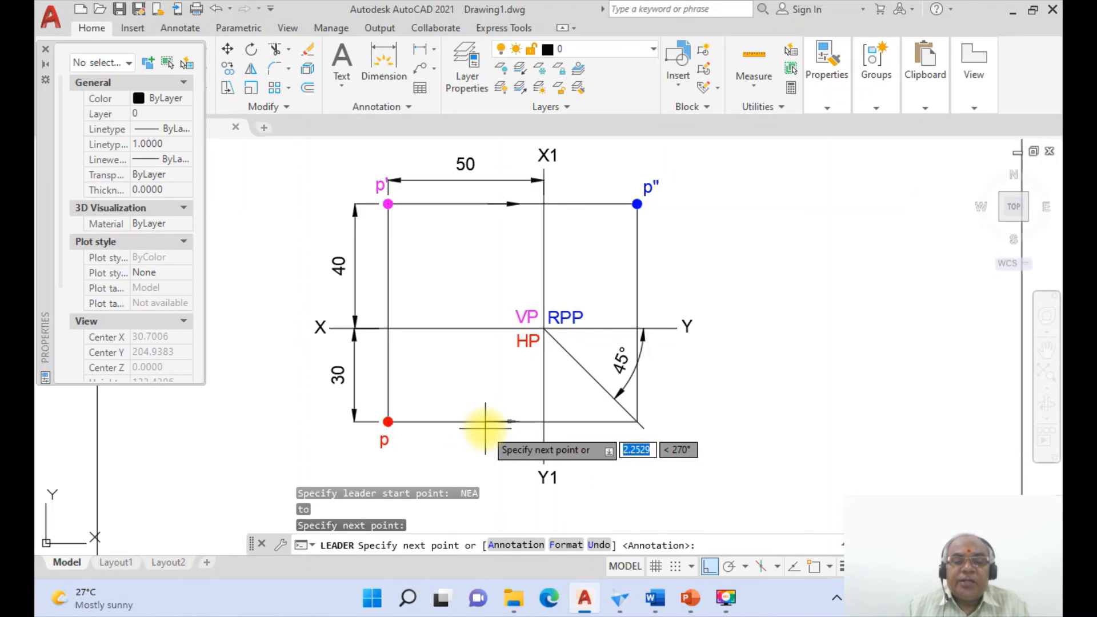
key(Return)
key(Return)
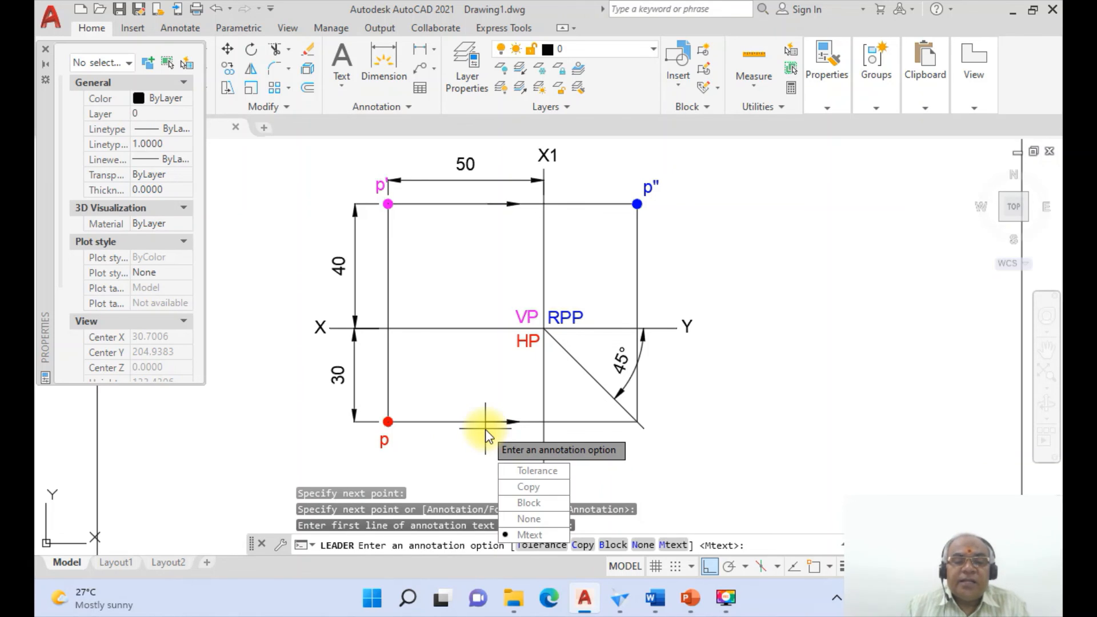
text(N)
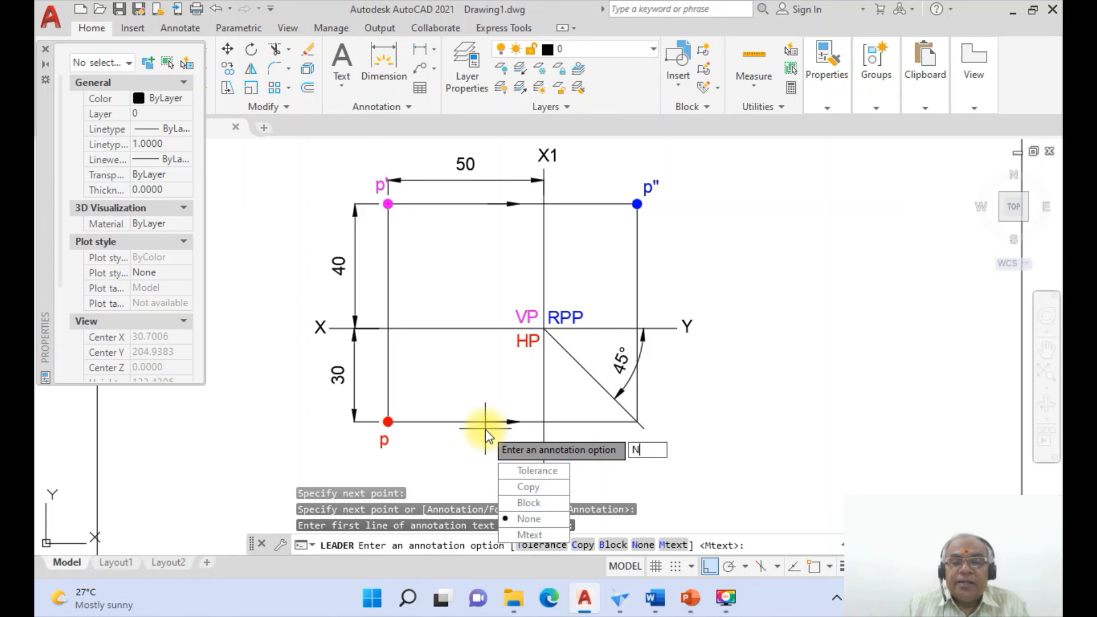
key(Return)
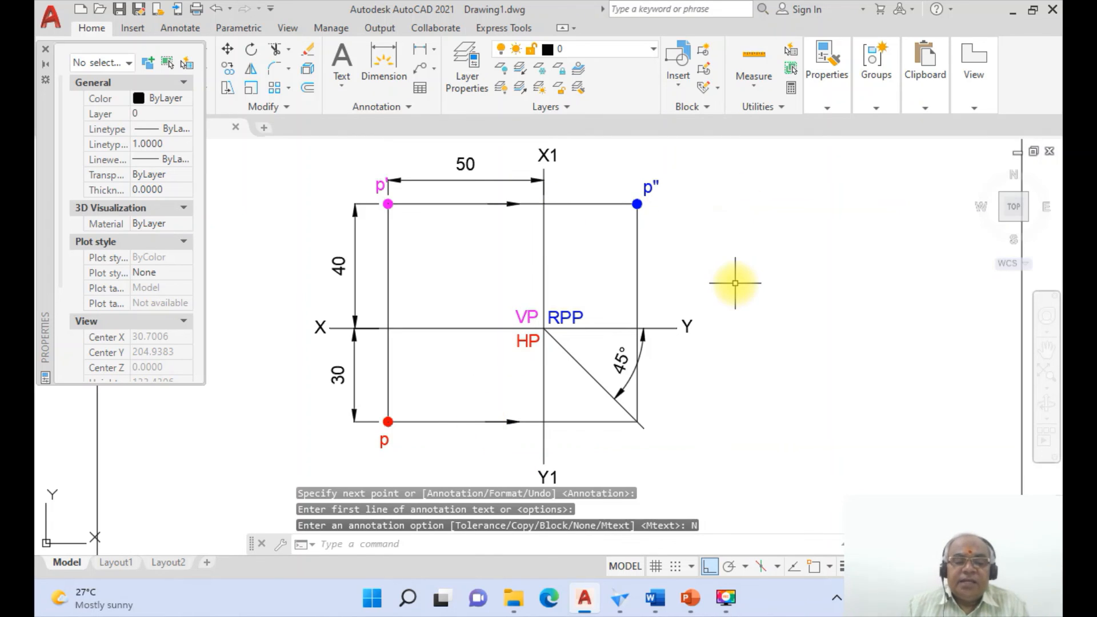
Step: Add an upward leader arrow about 18 mm long without annotation on the vertical projector below p'', above the XY line
text(LE)
key(Return)
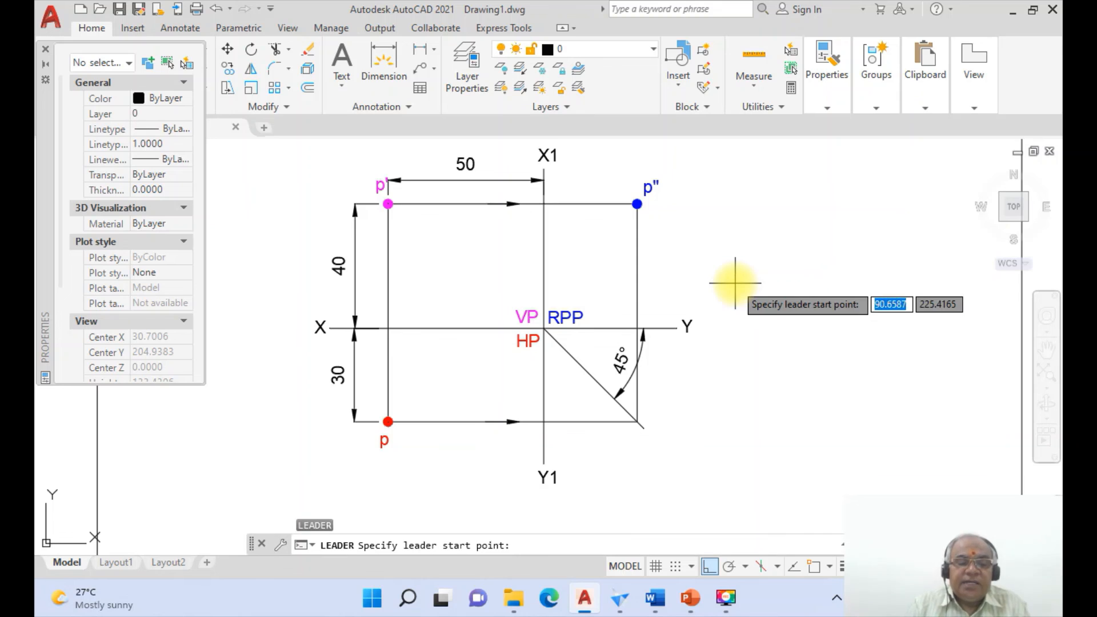
text(NEA)
key(Return)
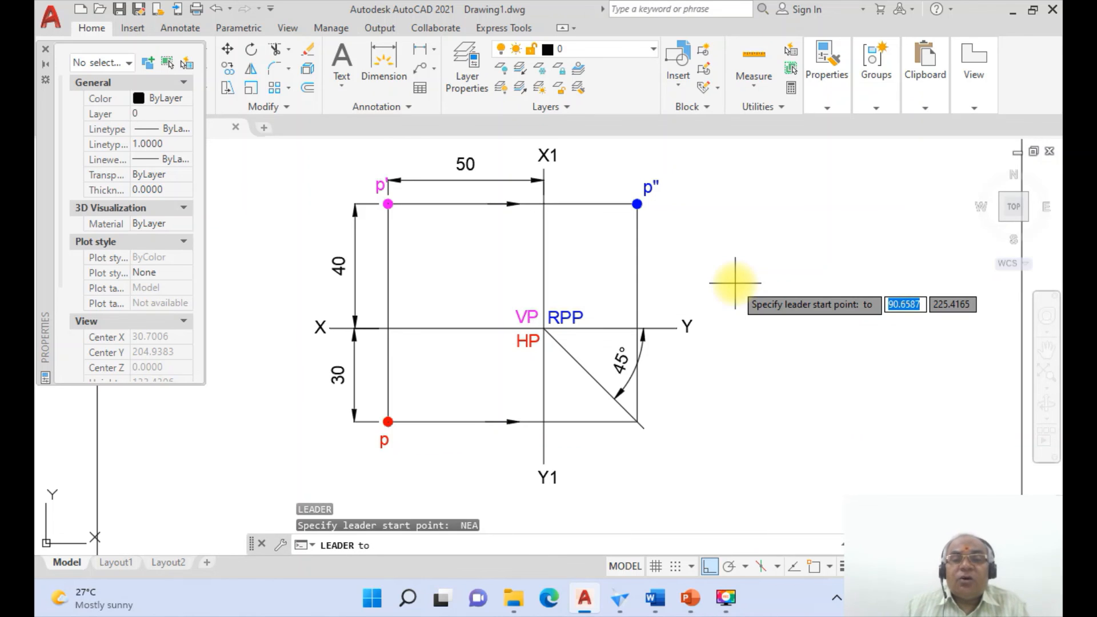
click(638, 277)
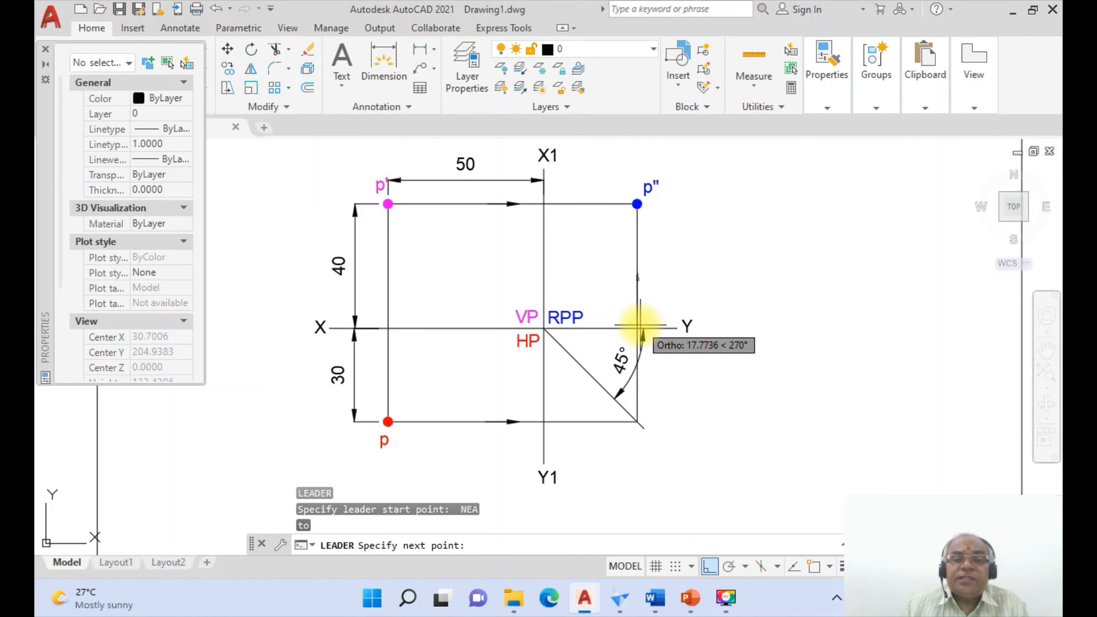
click(640, 326)
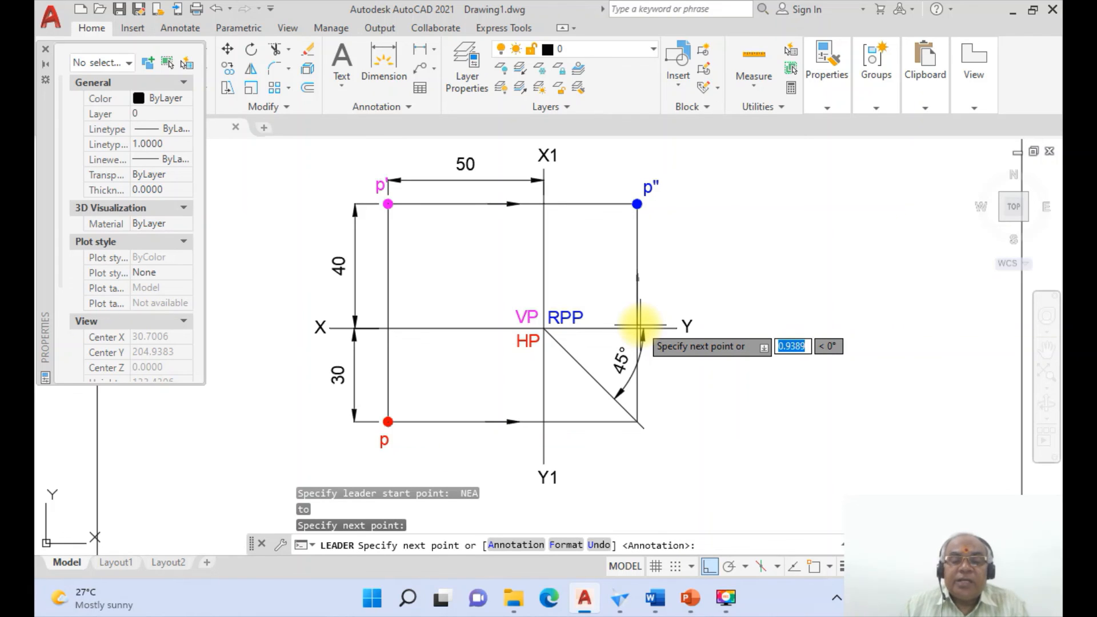
key(Return)
key(Return)
text(N)
key(Return)
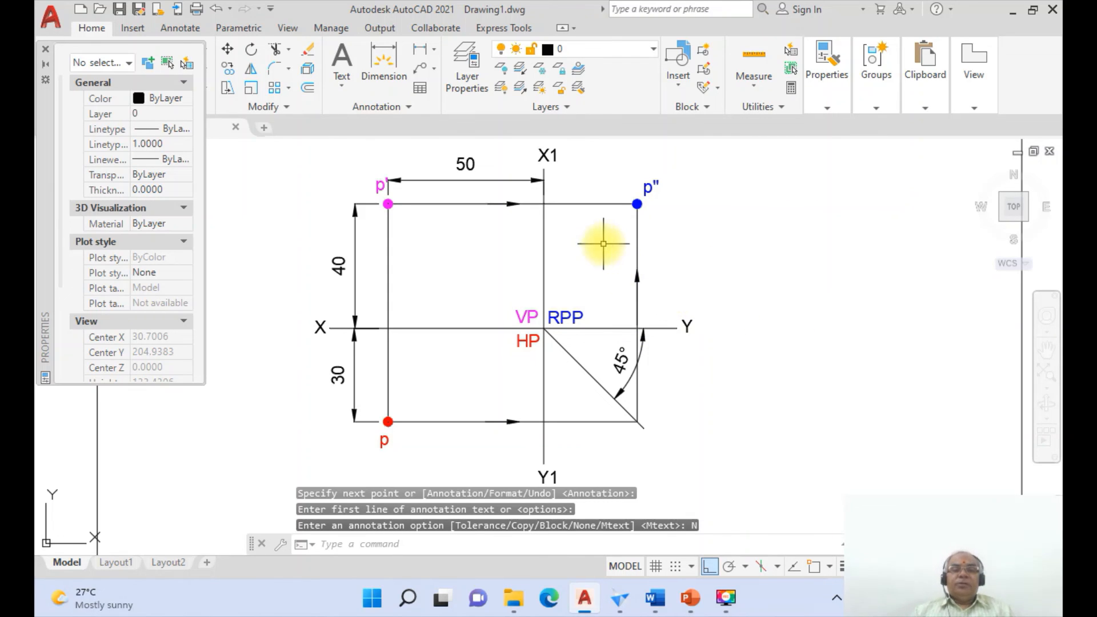
Step: Compare the drawing with the final solution slide in PowerPoint, then restore the previous zoom view in AutoCAD to see the problem sheet
click(691, 597)
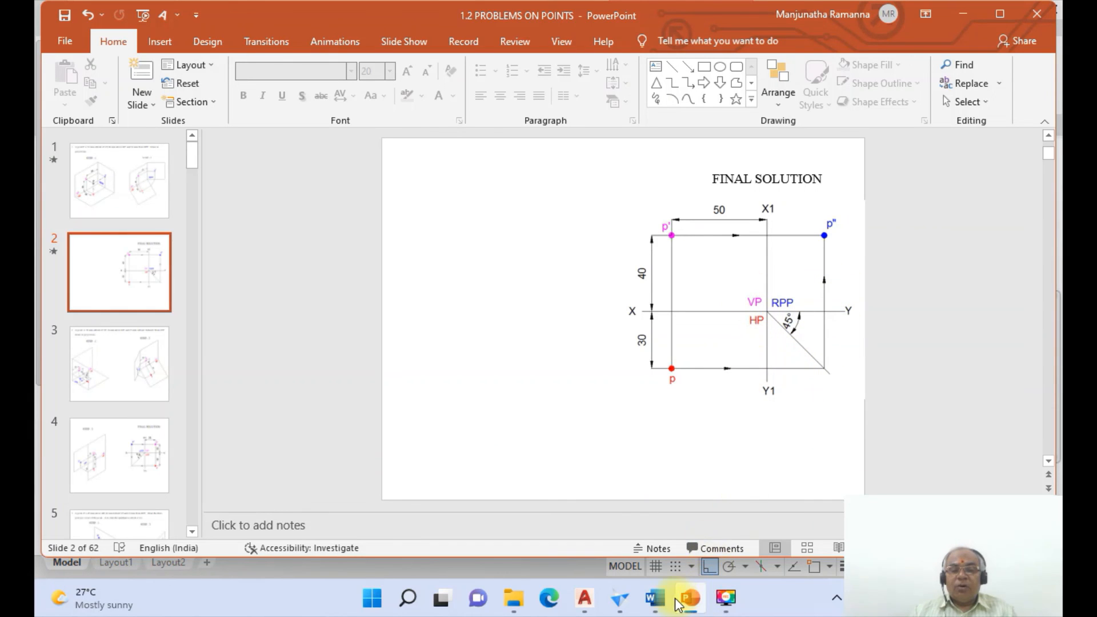
click(583, 600)
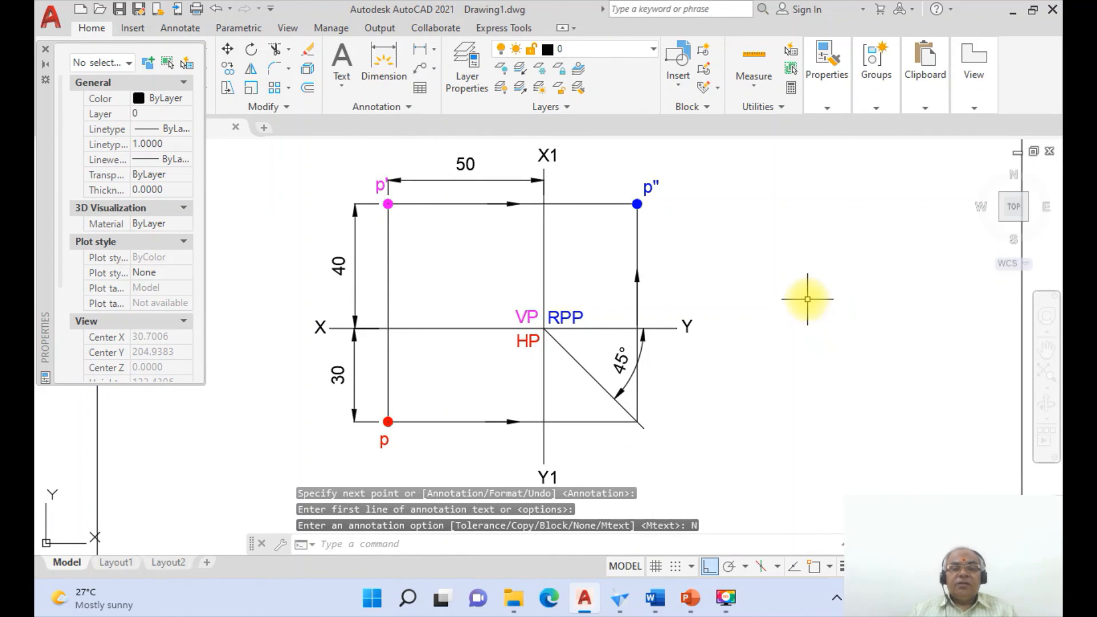
text(z)
key(Return)
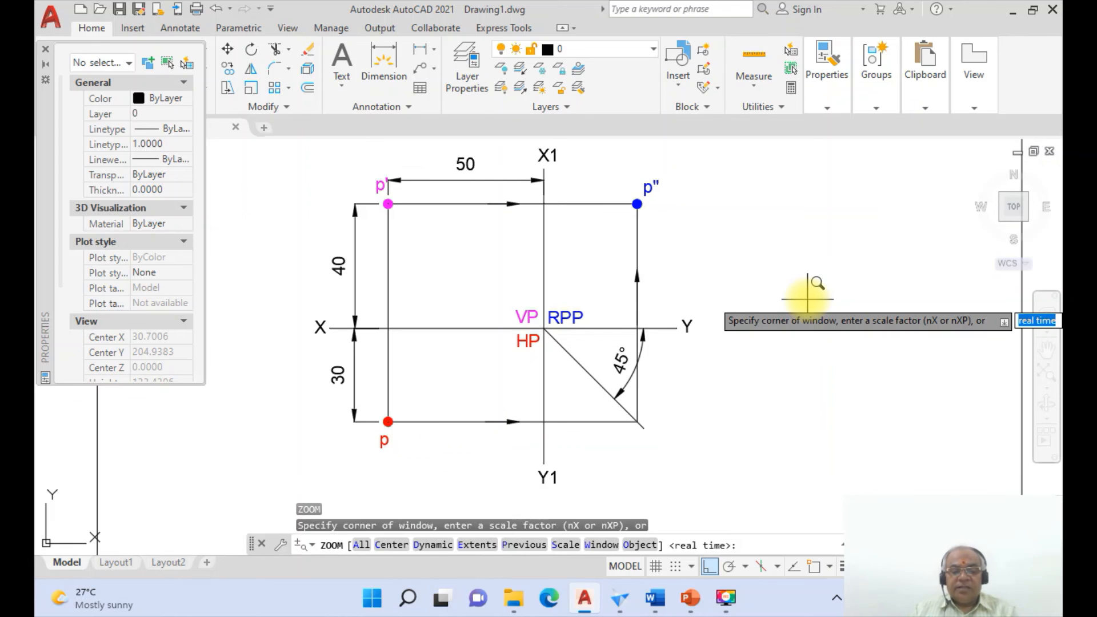
text(P)
key(Return)
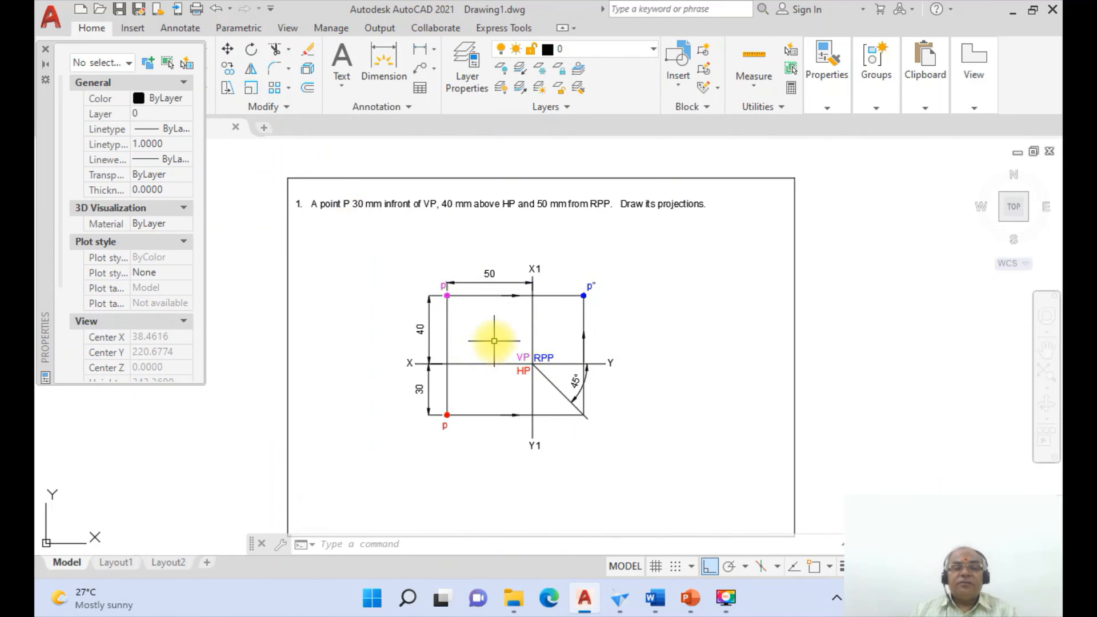
Step: Select the vertical X1Y1 reference line
click(534, 321)
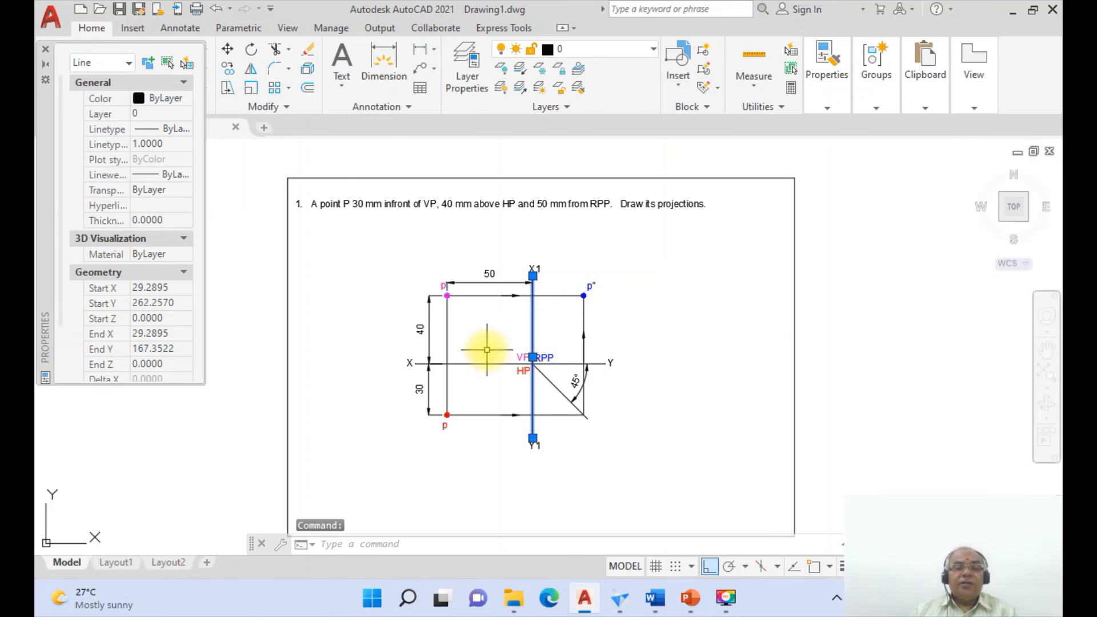